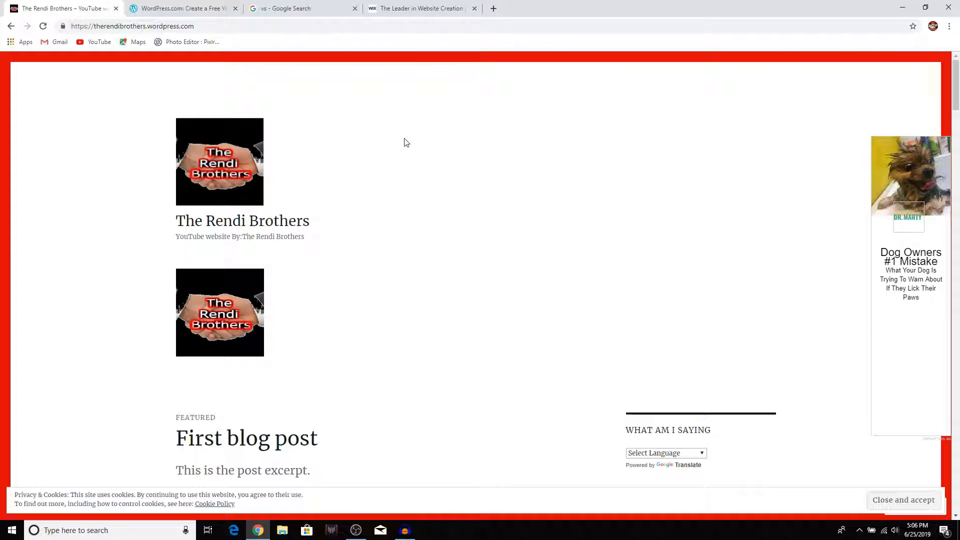
Dismiss the blog's cookie notice and look over the open Google Images, WordPress.com and Wix pages.
{"action": "left_click", "coordinate": [899, 507]}
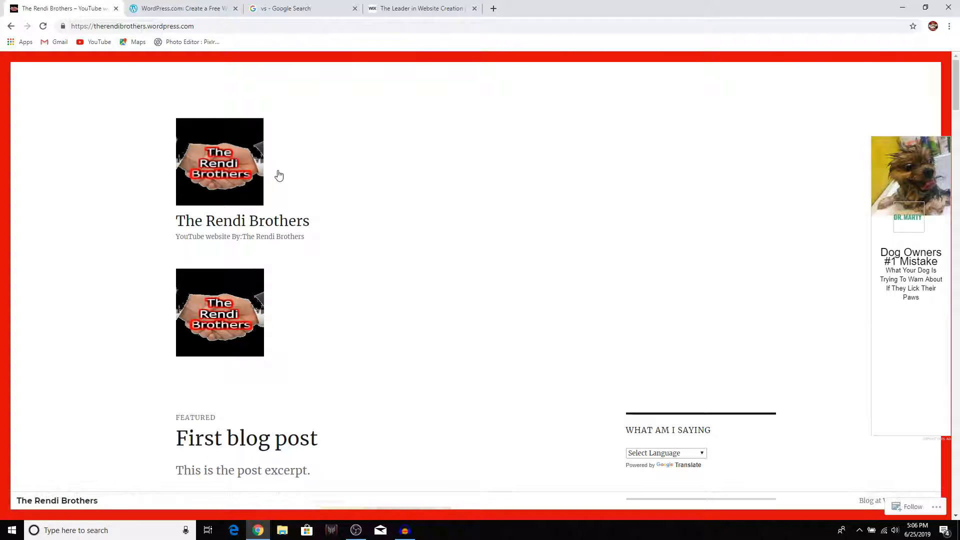
{"action": "left_click", "coordinate": [300, 9]}
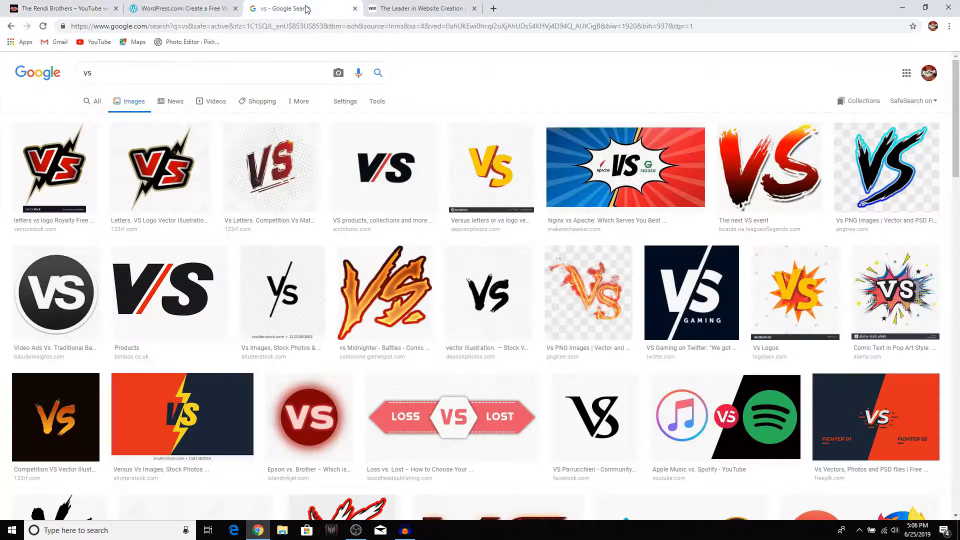
{"action": "left_click", "coordinate": [180, 9]}
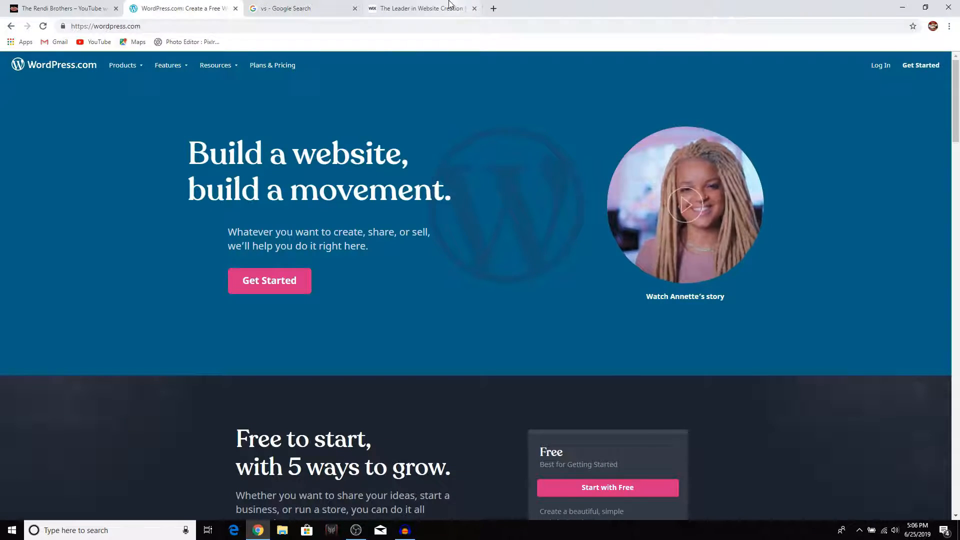
{"action": "left_click", "coordinate": [425, 9]}
{"action": "left_click", "coordinate": [280, 10]}
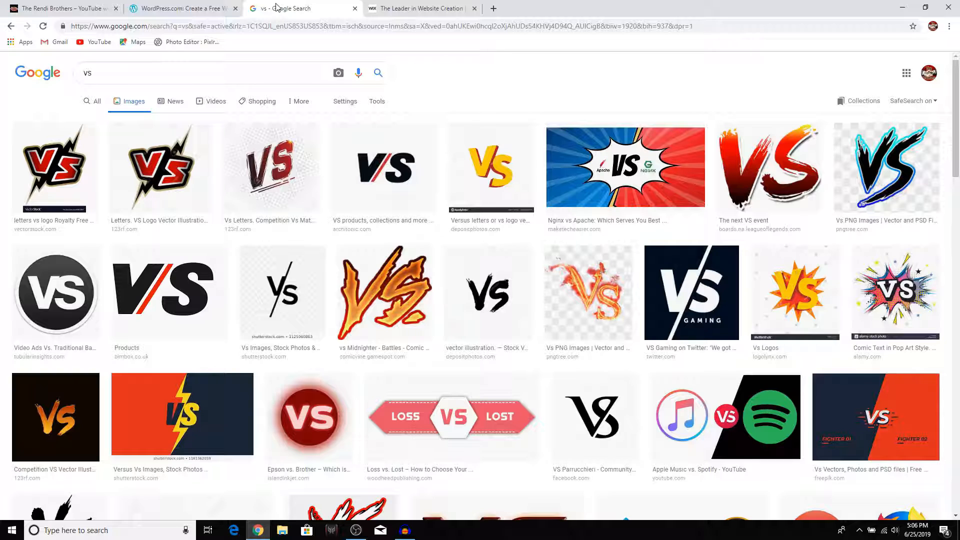
{"action": "left_click", "coordinate": [170, 9]}
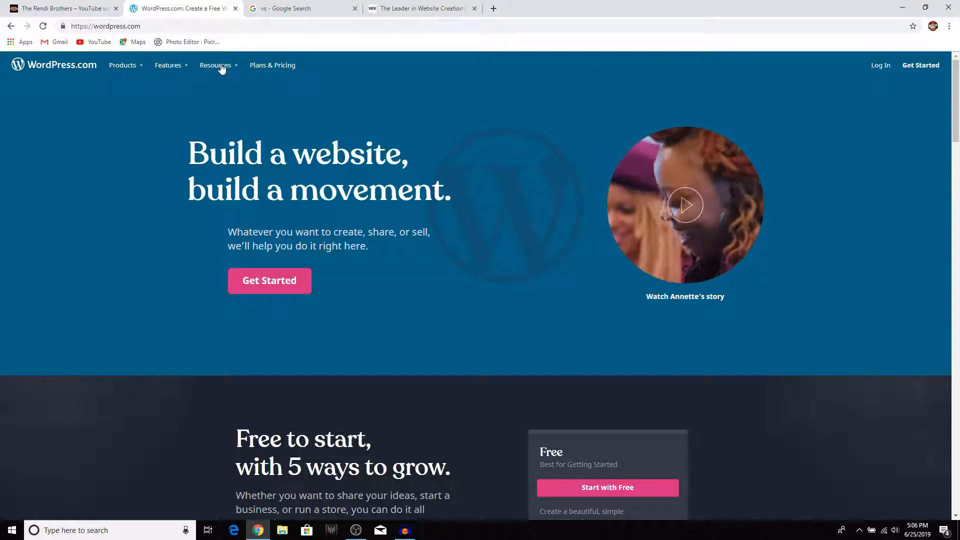
Return to The Rendi Brothers blog and look through its homepage posts and sidebar.
{"action": "left_click", "coordinate": [64, 8]}
{"action": "left_click_drag", "start_coordinate": [146, 27], "coordinate": [202, 28]}
{"action": "left_click", "coordinate": [330, 105]}
{"action": "scroll", "coordinate": [371, 177], "scroll_direction": "down", "scroll_amount": 1}
{"action": "scroll", "coordinate": [371, 177], "scroll_direction": "down", "scroll_amount": 20}
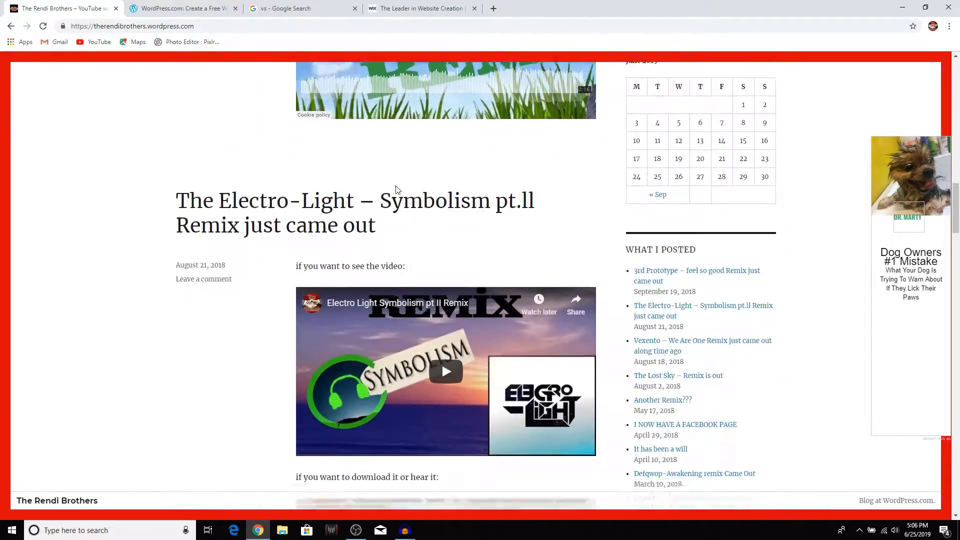
{"action": "scroll", "coordinate": [397, 190], "scroll_direction": "down", "scroll_amount": 11}
{"action": "scroll", "coordinate": [429, 204], "scroll_direction": "up", "scroll_amount": 18}
{"action": "scroll", "coordinate": [429, 203], "scroll_direction": "up", "scroll_amount": 20}
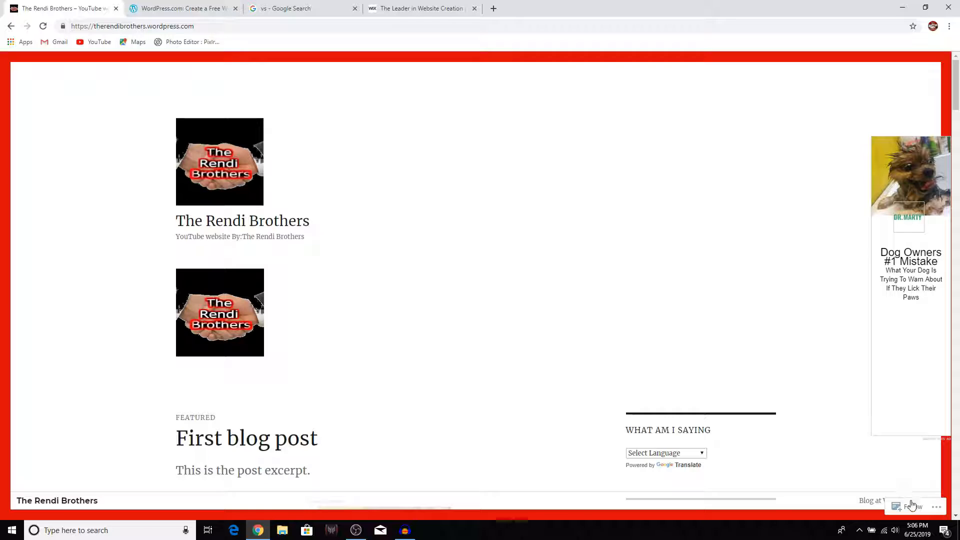
Open the extra options of the blog's Follow bar to reach the log-in choice.
{"action": "left_click", "coordinate": [936, 508]}
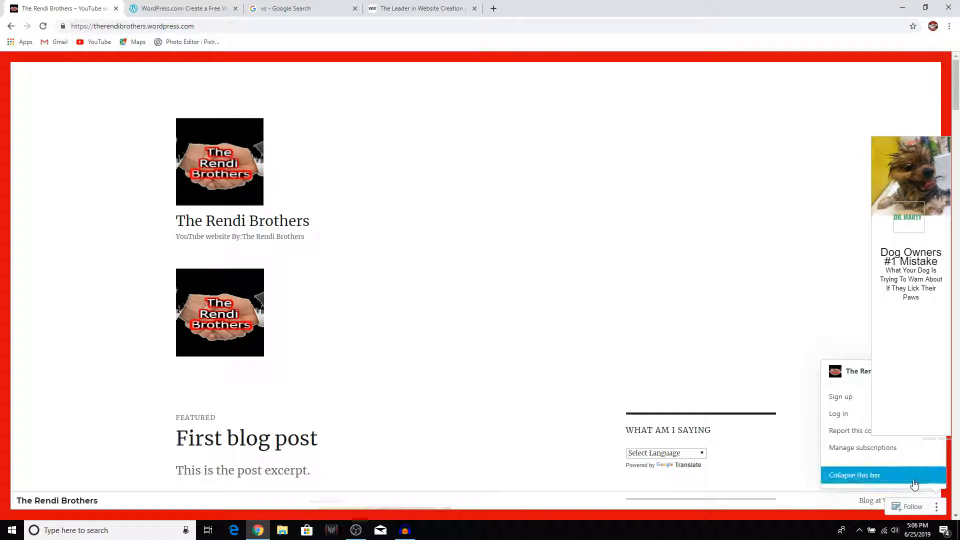
{"action": "left_click", "coordinate": [935, 508]}
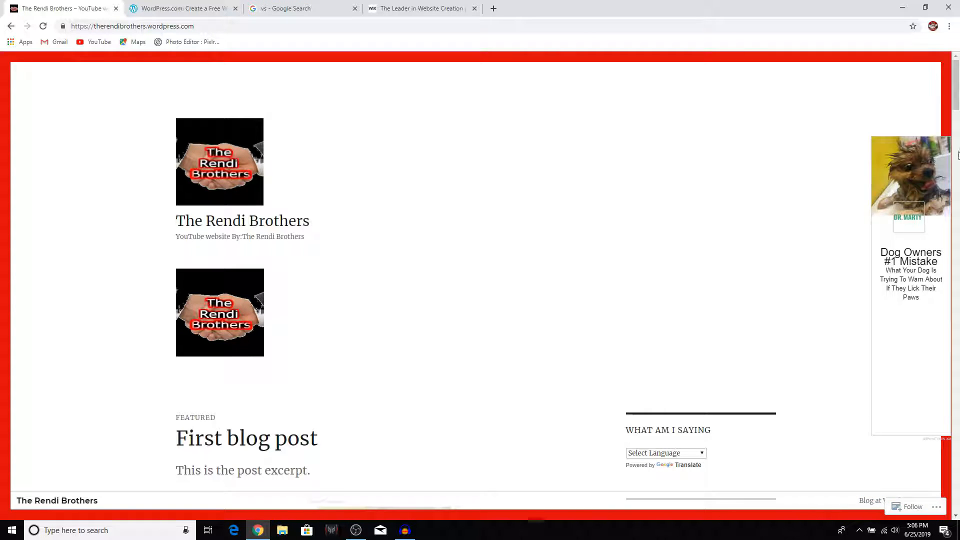
{"action": "scroll", "coordinate": [706, 334], "scroll_direction": "down", "scroll_amount": 7}
{"action": "scroll", "coordinate": [685, 309], "scroll_direction": "up", "scroll_amount": 7}
{"action": "left_click", "coordinate": [938, 508]}
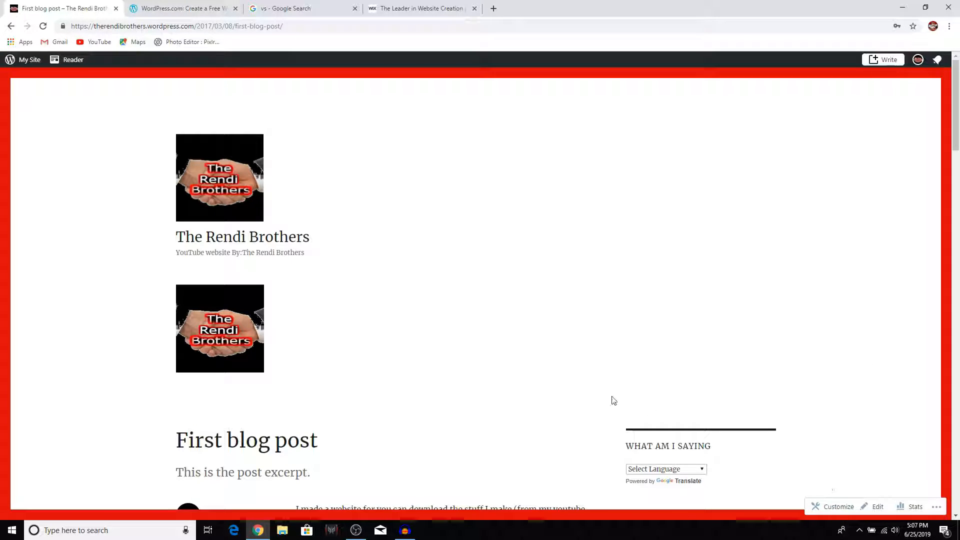
Open the site customizer from the First blog post page and review the Site Identity settings.
{"action": "left_click", "coordinate": [819, 511]}
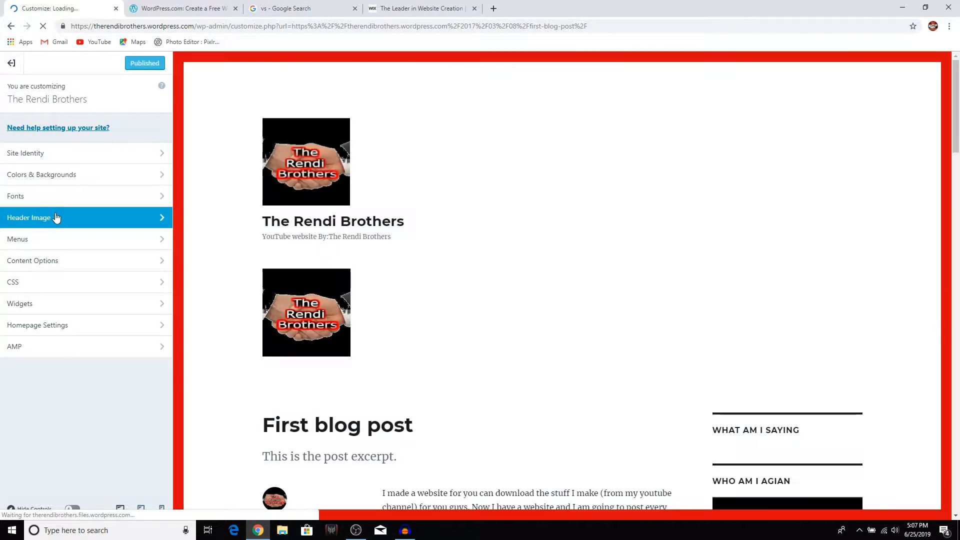
{"action": "scroll", "coordinate": [415, 283], "scroll_direction": "down", "scroll_amount": 17}
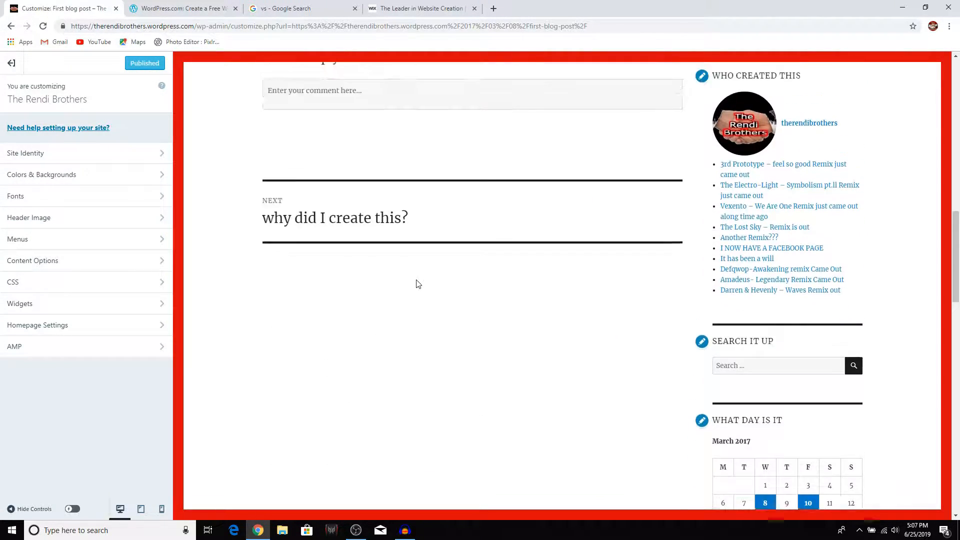
{"action": "scroll", "coordinate": [419, 284], "scroll_direction": "up", "scroll_amount": 15}
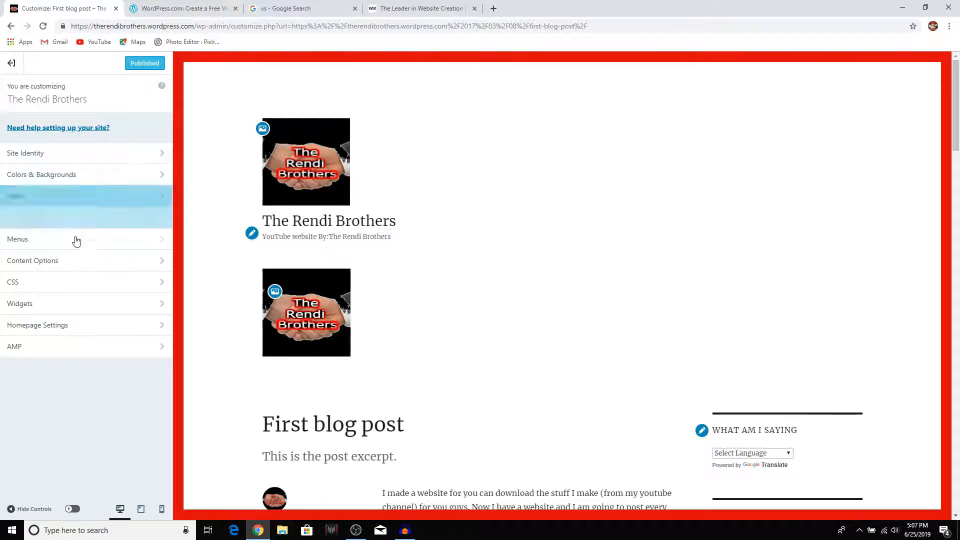
{"action": "left_click", "coordinate": [82, 154]}
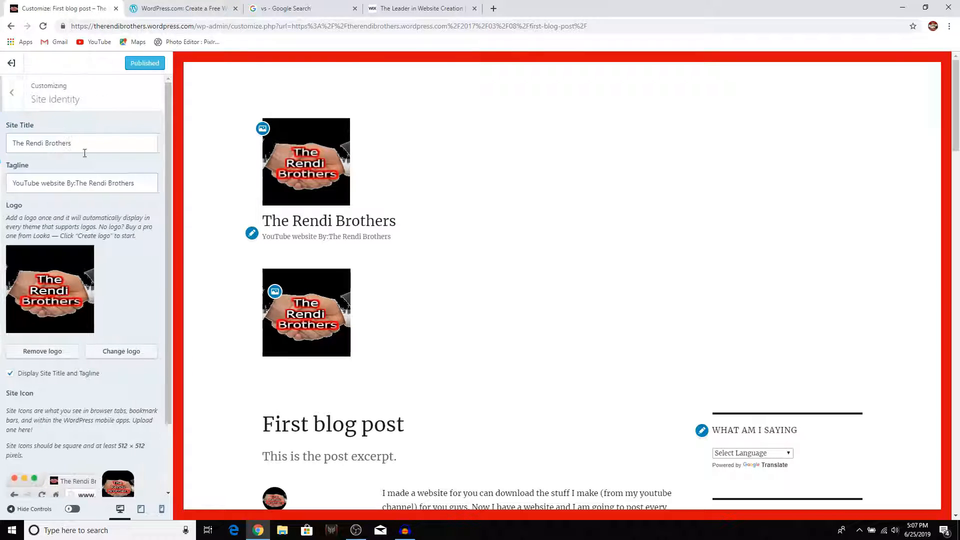
{"action": "scroll", "coordinate": [80, 350], "scroll_direction": "down", "scroll_amount": 2}
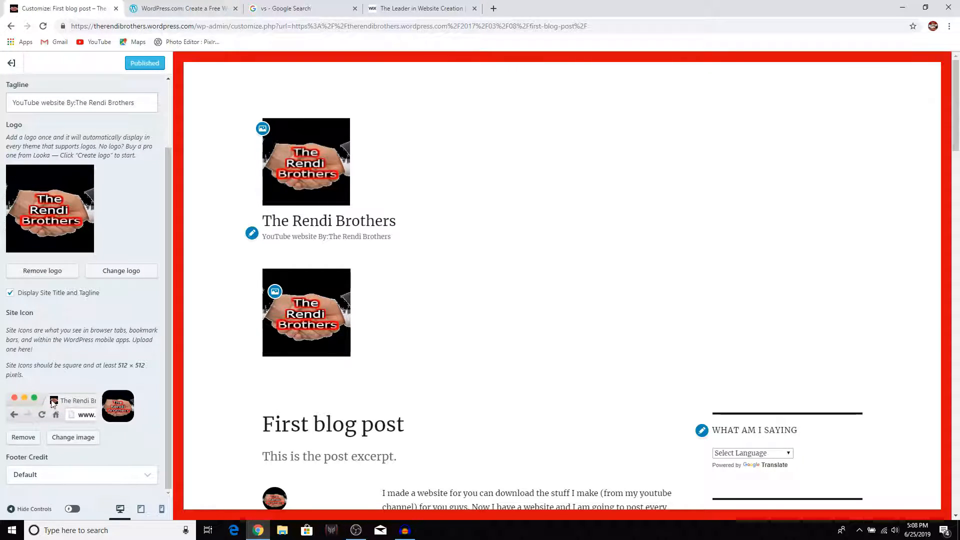
{"action": "scroll", "coordinate": [159, 300], "scroll_direction": "up", "scroll_amount": 2}
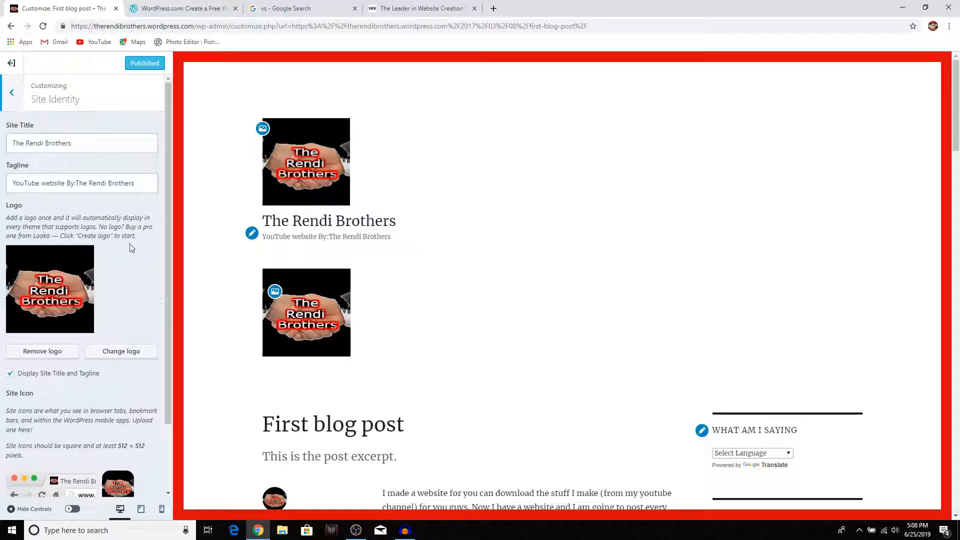
Review the customizer's Colors & Backgrounds settings and its Fonts settings.
{"action": "left_click", "coordinate": [11, 93]}
{"action": "left_click", "coordinate": [93, 175]}
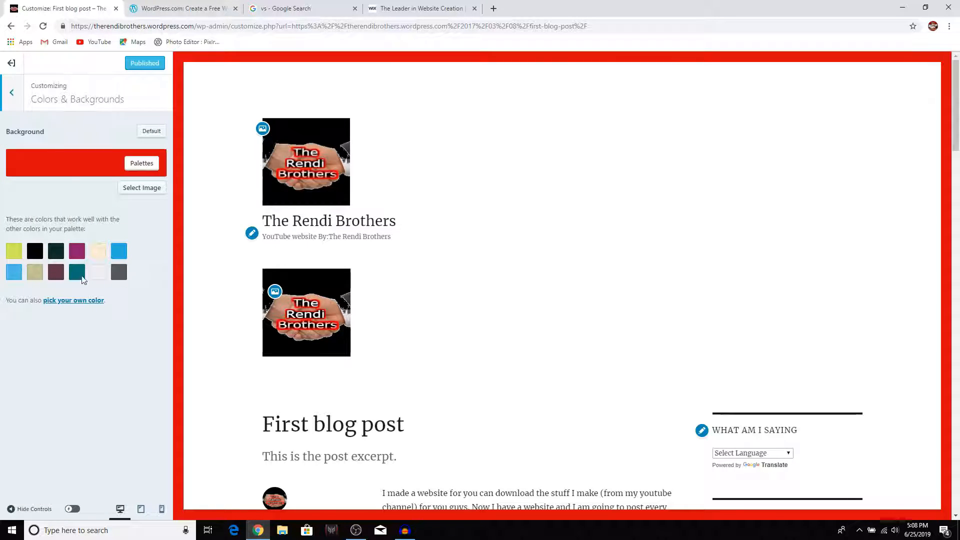
{"action": "left_click", "coordinate": [12, 93]}
{"action": "left_click", "coordinate": [83, 196]}
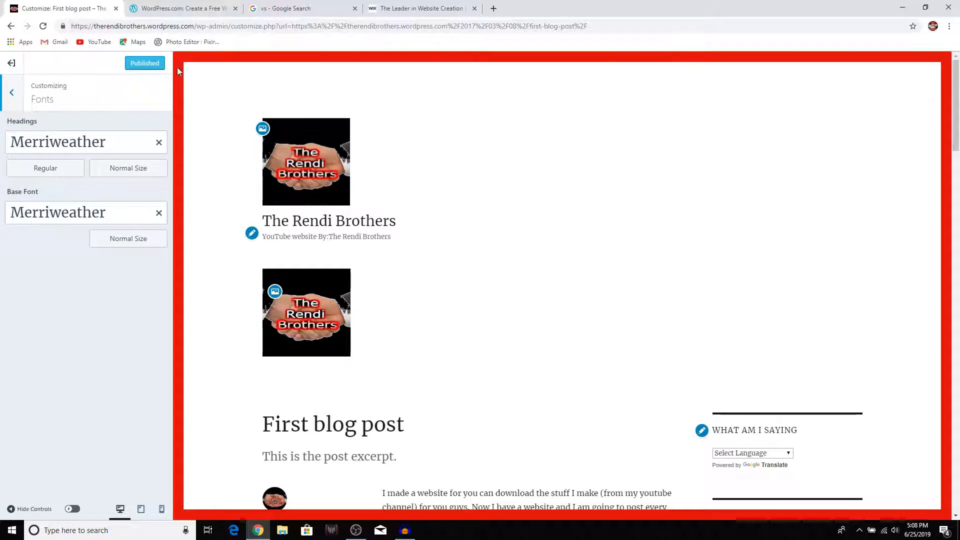
{"action": "left_click", "coordinate": [11, 93]}
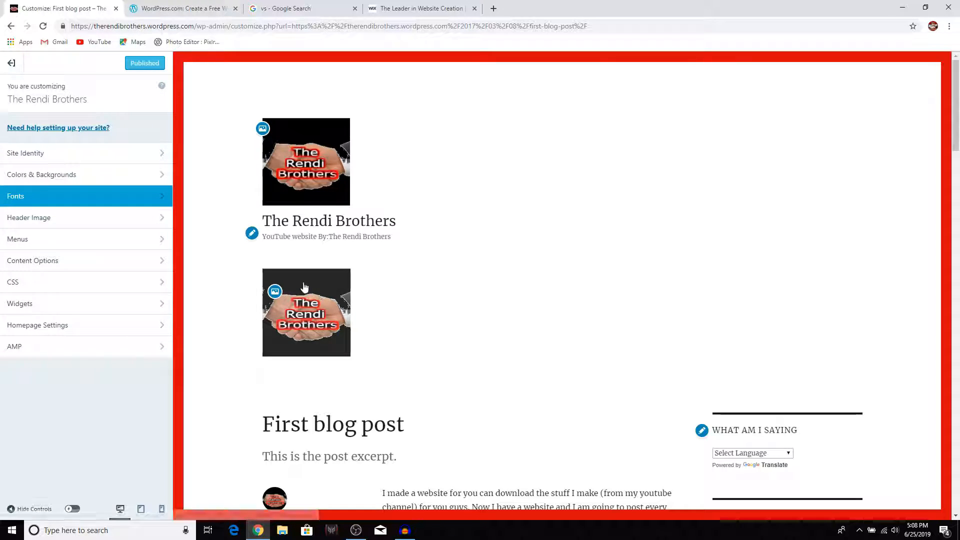
Look through the post preview in the customizer and return to the First blog post page.
{"action": "scroll", "coordinate": [357, 300], "scroll_direction": "down", "scroll_amount": 4}
{"action": "scroll", "coordinate": [375, 295], "scroll_direction": "down", "scroll_amount": 7}
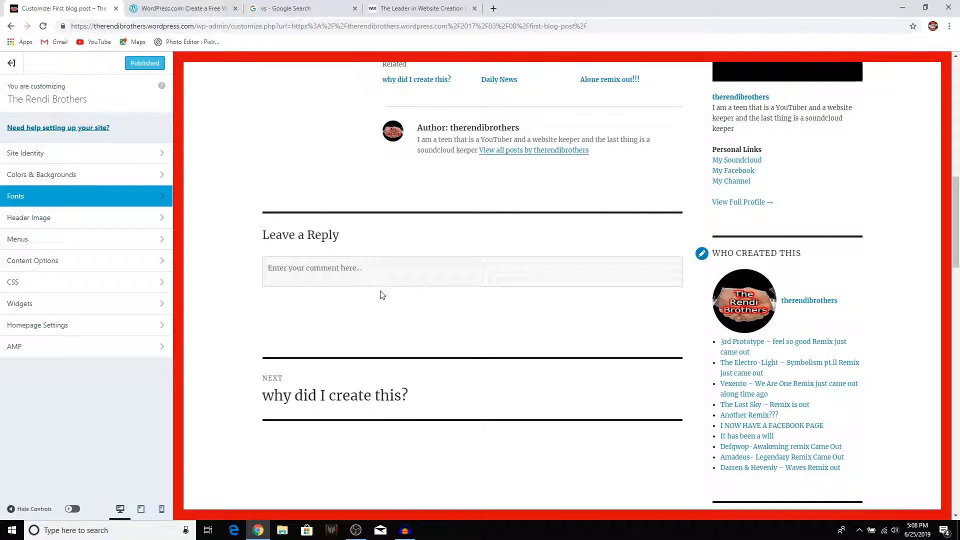
{"action": "scroll", "coordinate": [382, 296], "scroll_direction": "up", "scroll_amount": 8}
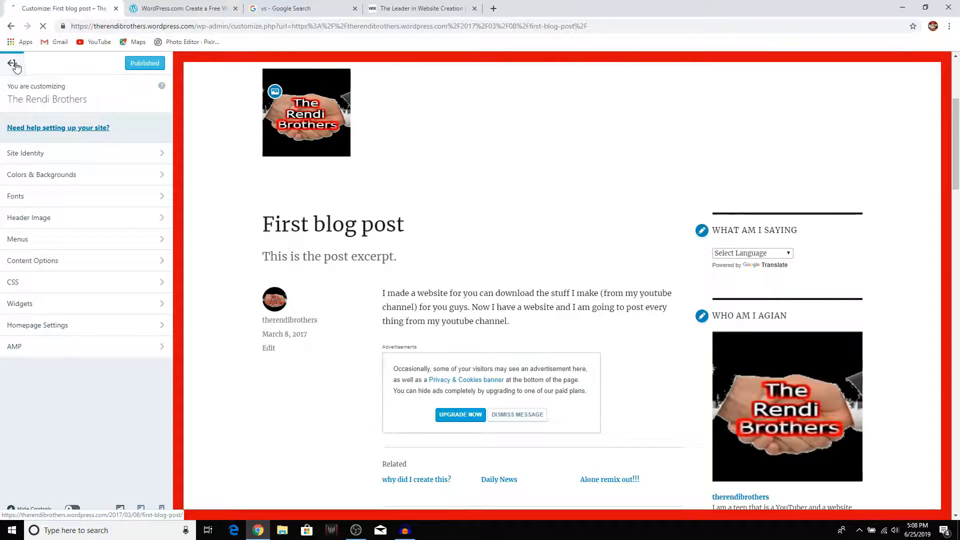
{"action": "left_click", "coordinate": [12, 63]}
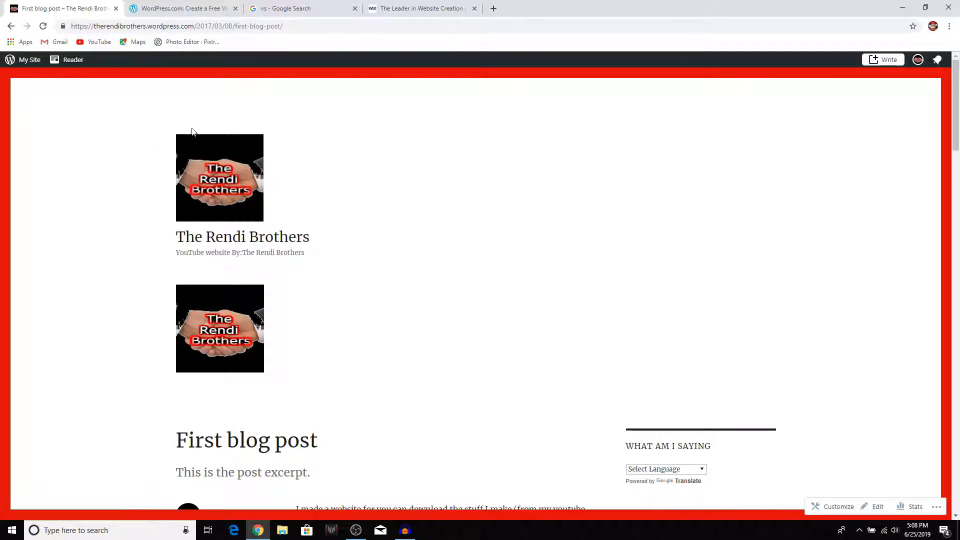
Write a new post titled "test" with the body "alkdjhgslgjkdlsahgiuhasuodjlksjlg" and close the editor, leaving it as a draft.
{"action": "left_click", "coordinate": [884, 60]}
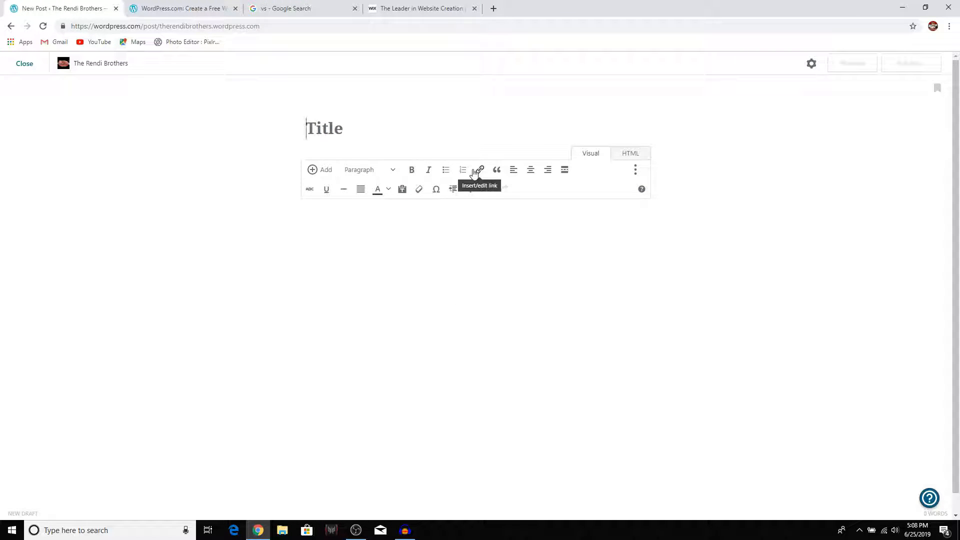
{"action": "type", "text": "test"}
{"action": "left_click", "coordinate": [364, 254]}
{"action": "type", "text": "alkdjhgslgjkdlsahgiuhasuodjlksjlg"}
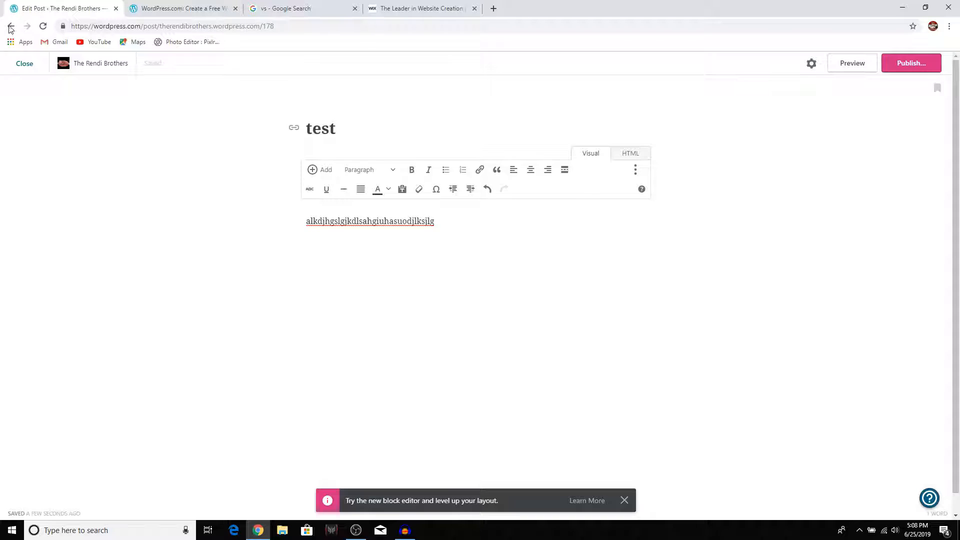
{"action": "left_click", "coordinate": [25, 64]}
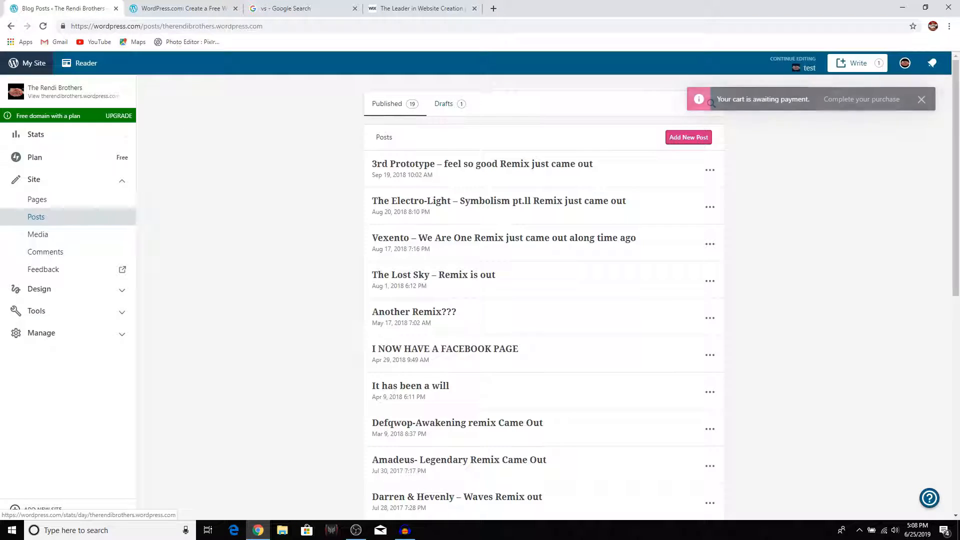
Revisit the test draft, return to the posts list and look through the published posts.
{"action": "left_click", "coordinate": [8, 26]}
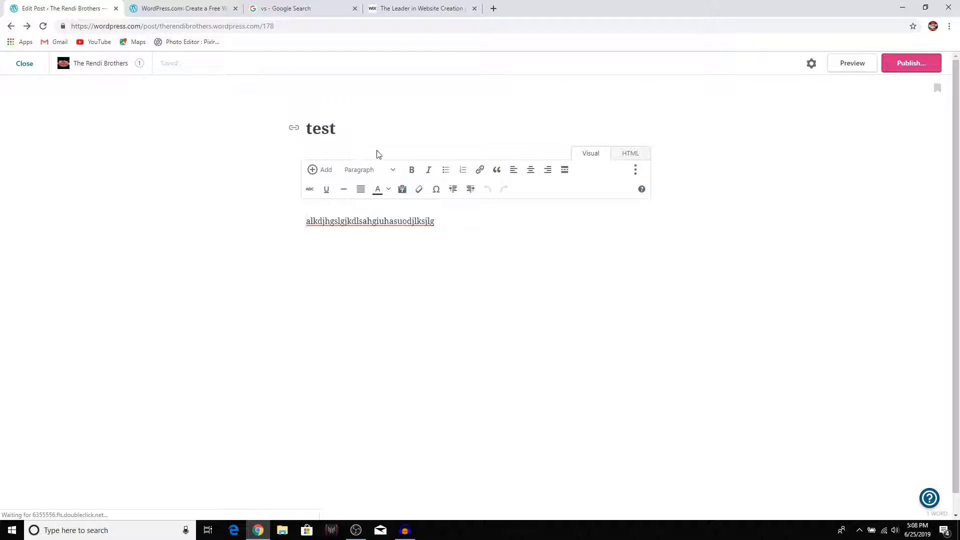
{"action": "left_click", "coordinate": [25, 63]}
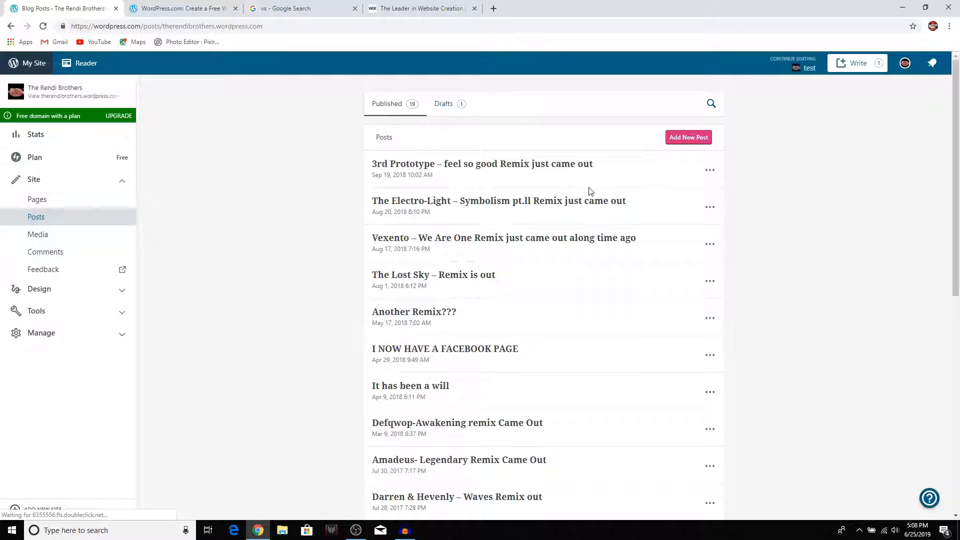
{"action": "scroll", "coordinate": [506, 197], "scroll_direction": "down", "scroll_amount": 9}
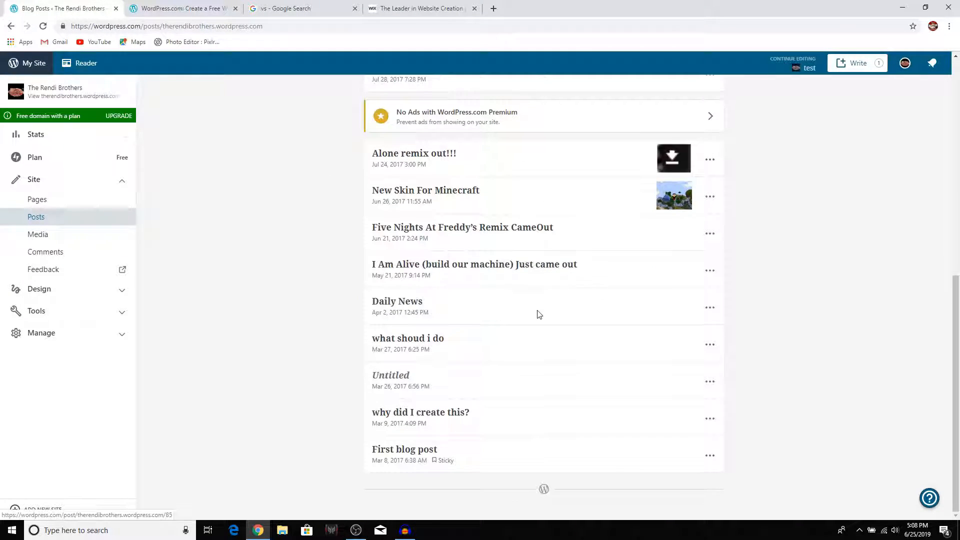
{"action": "scroll", "coordinate": [538, 331], "scroll_direction": "up", "scroll_amount": 9}
{"action": "scroll", "coordinate": [491, 280], "scroll_direction": "down", "scroll_amount": 8}
{"action": "scroll", "coordinate": [551, 371], "scroll_direction": "up", "scroll_amount": 4}
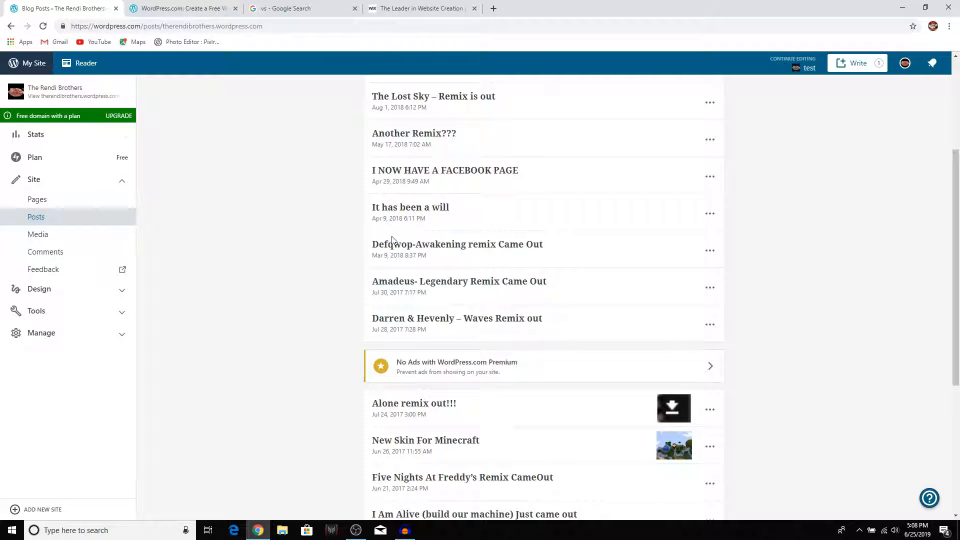
Review the features of the Premium, Business and eCommerce plans and check the site's Design options.
{"action": "left_click", "coordinate": [73, 157]}
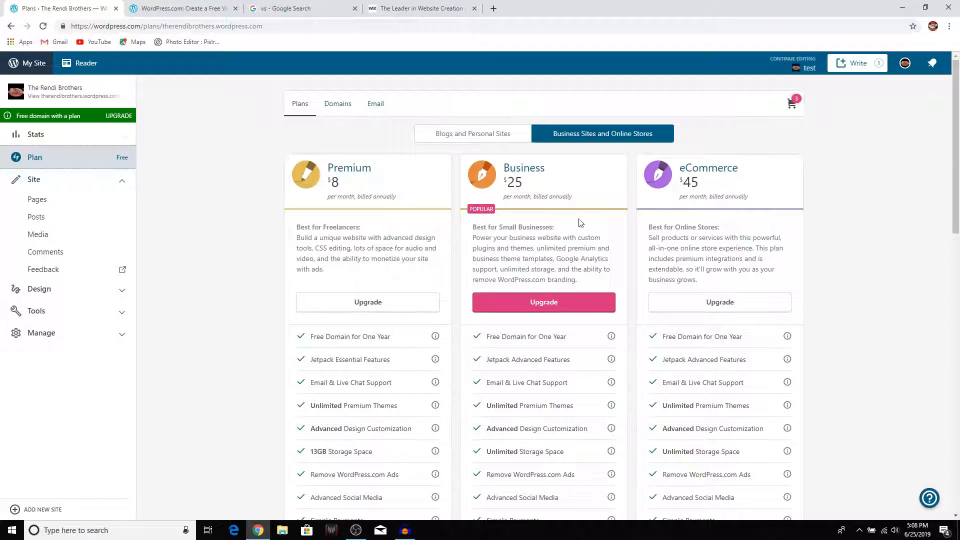
{"action": "scroll", "coordinate": [650, 210], "scroll_direction": "down", "scroll_amount": 6}
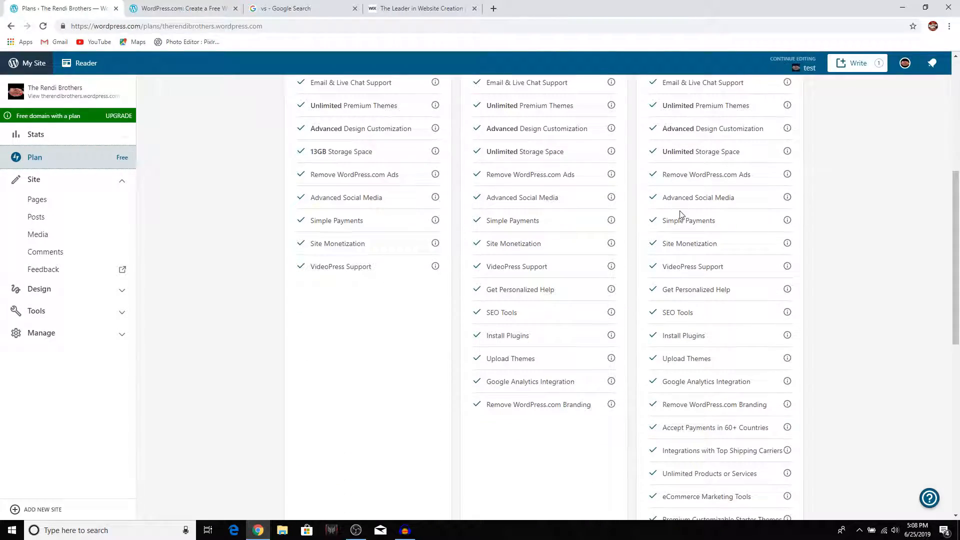
{"action": "scroll", "coordinate": [700, 235], "scroll_direction": "up", "scroll_amount": 6}
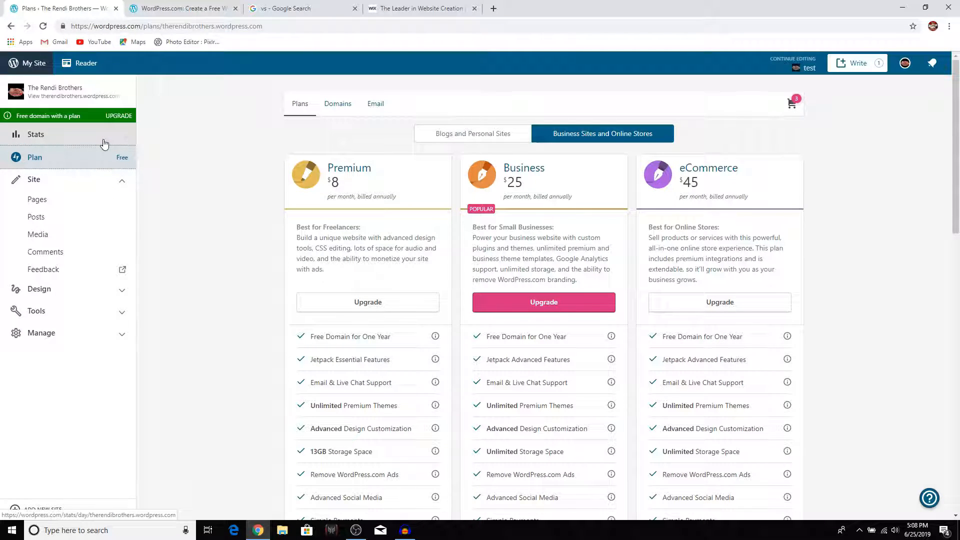
{"action": "left_click", "coordinate": [84, 296]}
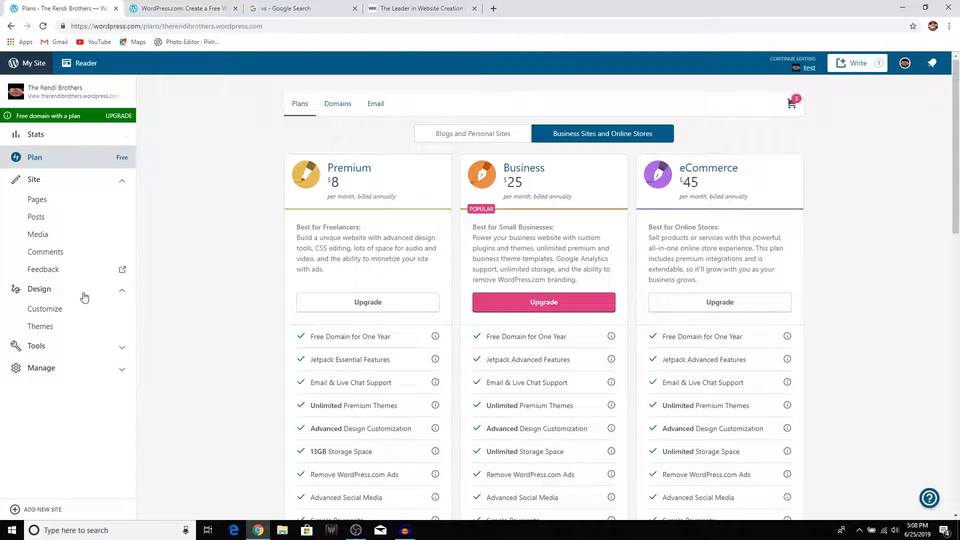
{"action": "left_click", "coordinate": [84, 296]}
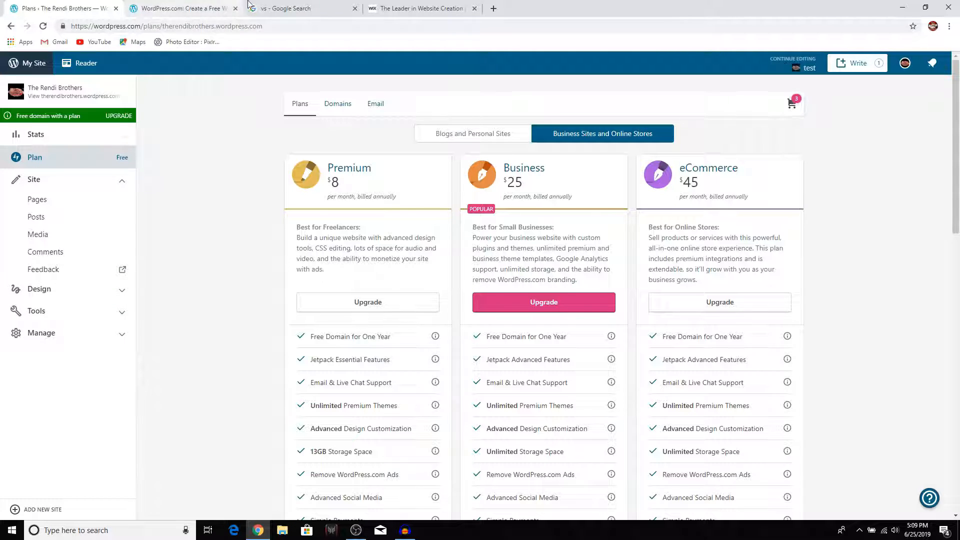
Switch to the Wix site and sign up for an account by continuing with Google.
{"action": "left_click", "coordinate": [414, 11]}
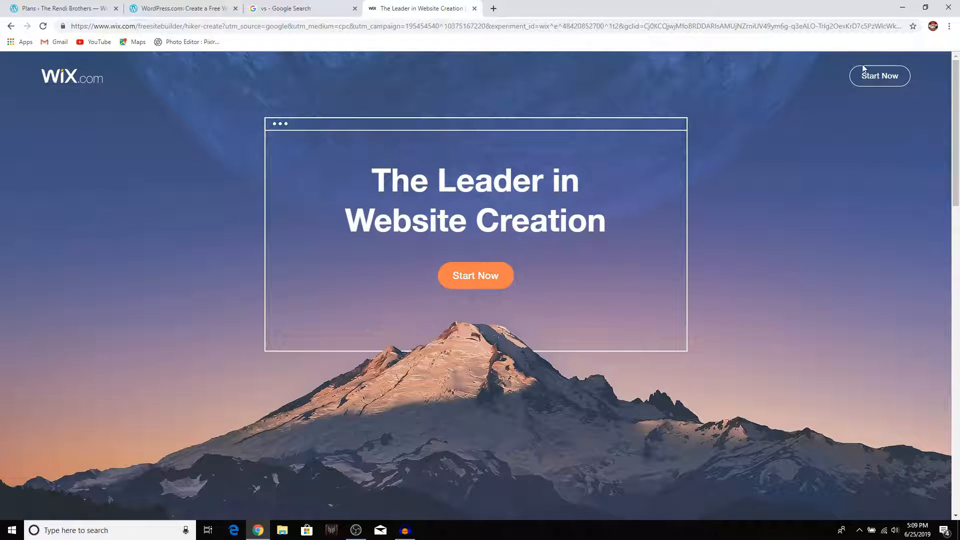
{"action": "left_click", "coordinate": [897, 80]}
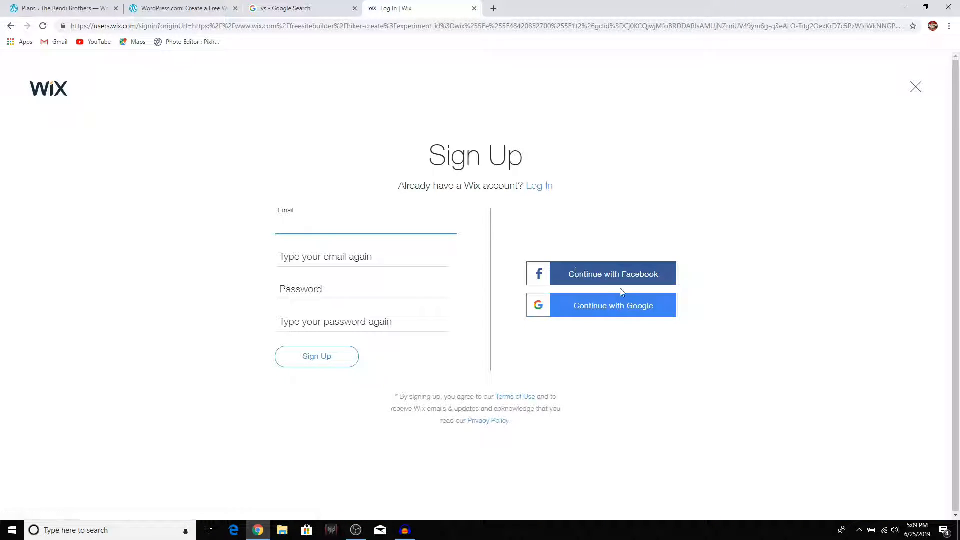
{"action": "left_click", "coordinate": [614, 313]}
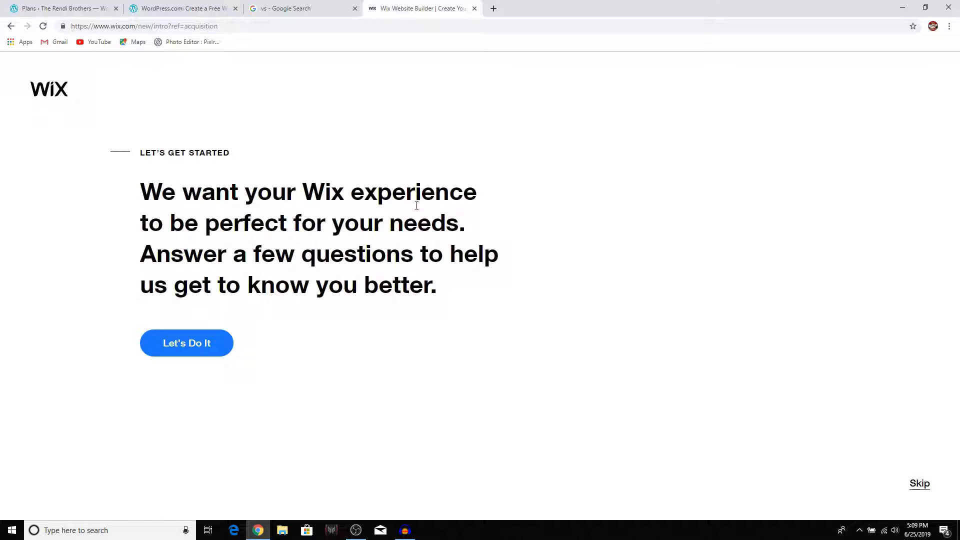
Answer the Wix setup questions: a site for myself, a blog, and never done this before.
{"action": "left_click", "coordinate": [205, 348]}
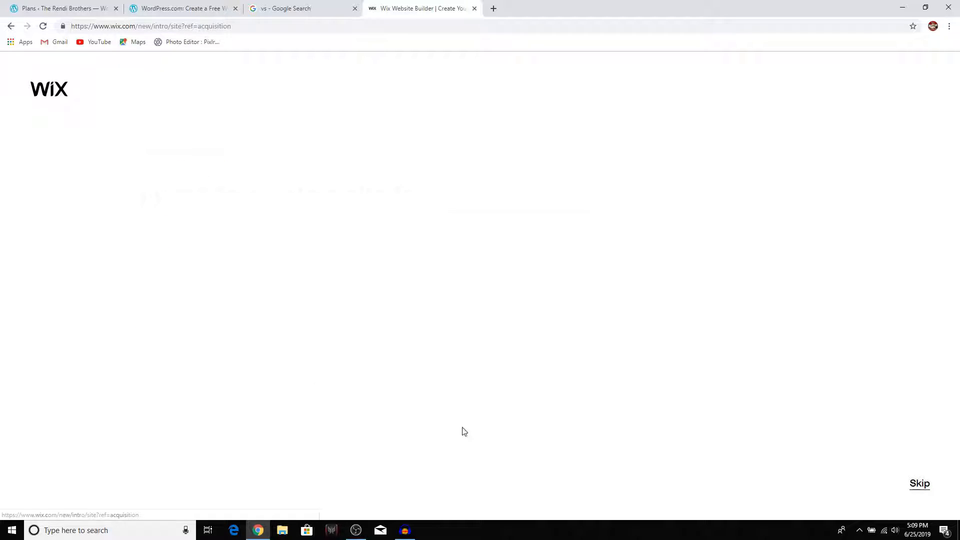
{"action": "mouse_move", "coordinate": [476, 207]}
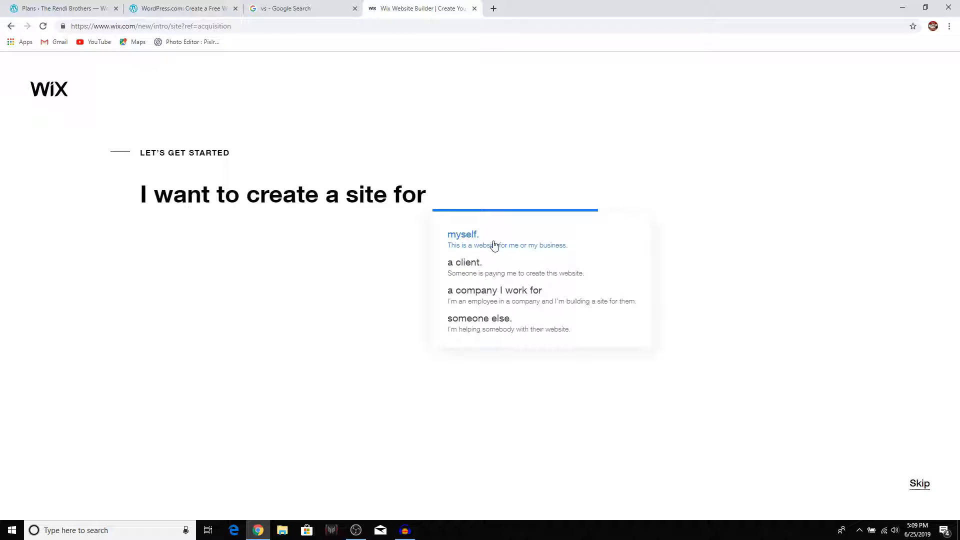
{"action": "left_click", "coordinate": [494, 245]}
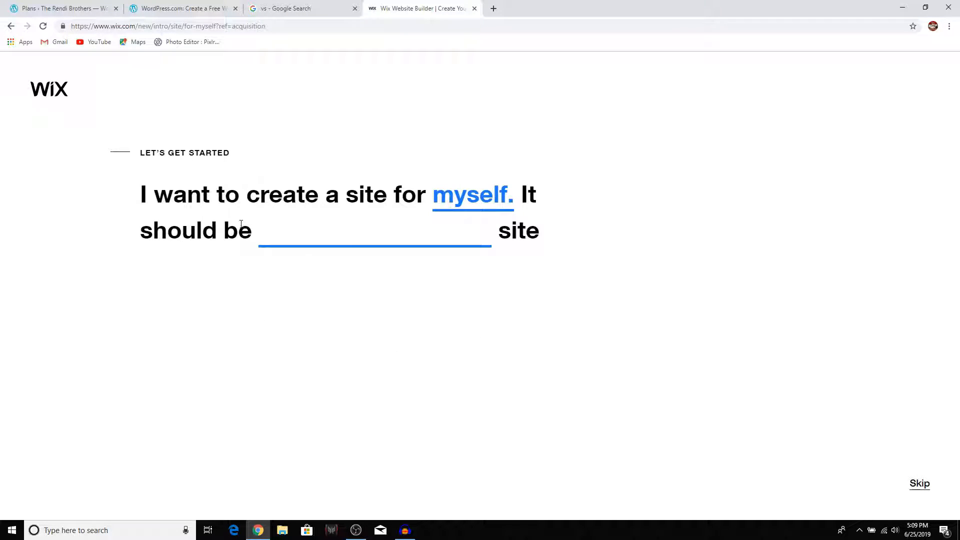
{"action": "mouse_move", "coordinate": [350, 244]}
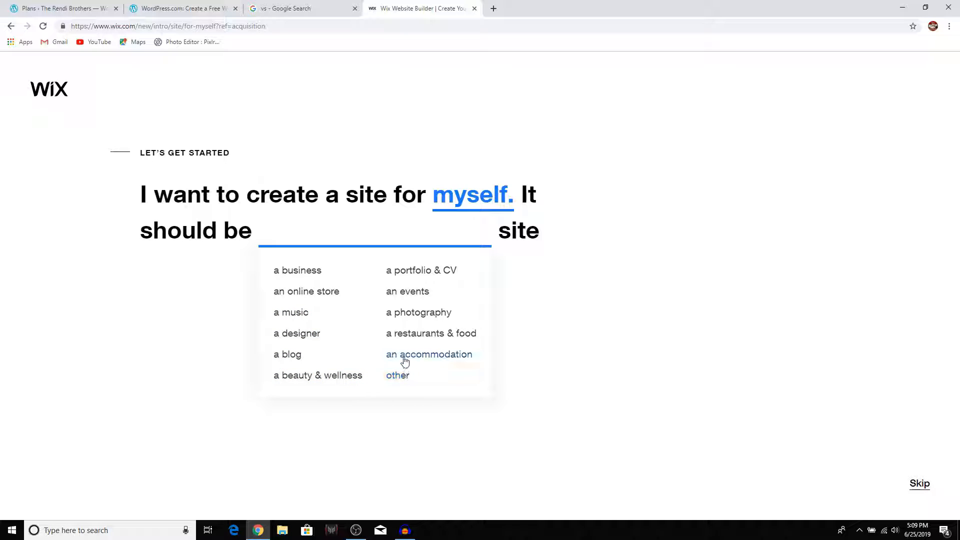
{"action": "left_click", "coordinate": [292, 356]}
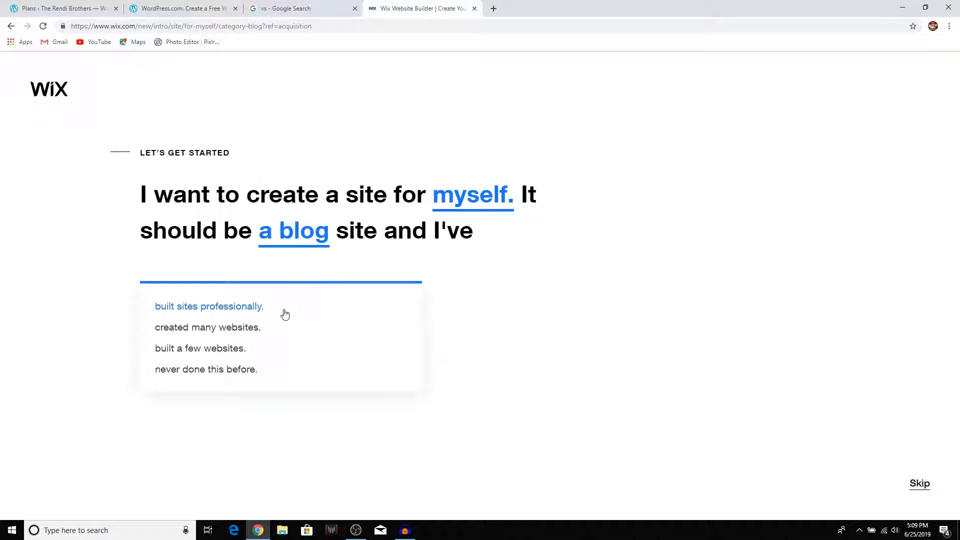
{"action": "left_click", "coordinate": [227, 370]}
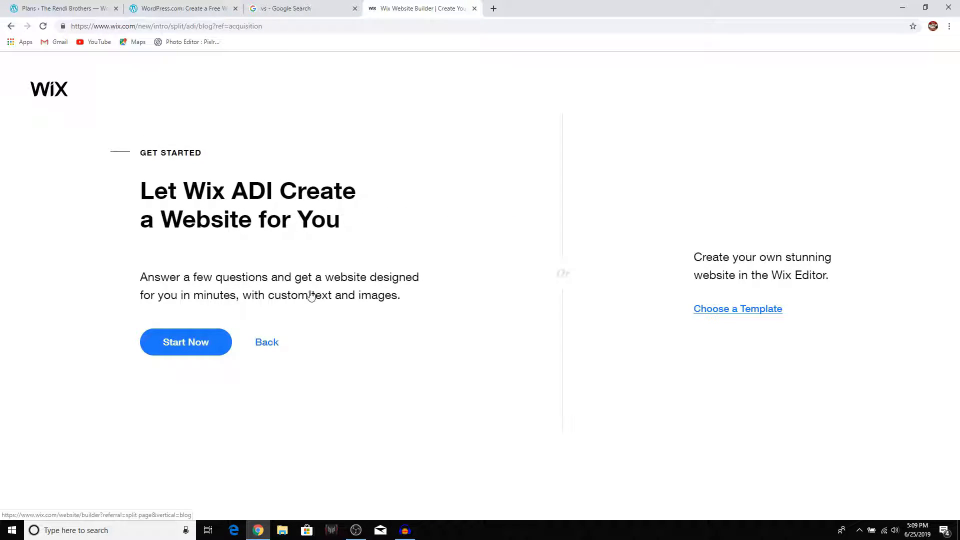
Start Wix ADI, skip the site type, and add Video, Events, Instagram Feed and Music to the preselected features.
{"action": "left_click", "coordinate": [212, 345]}
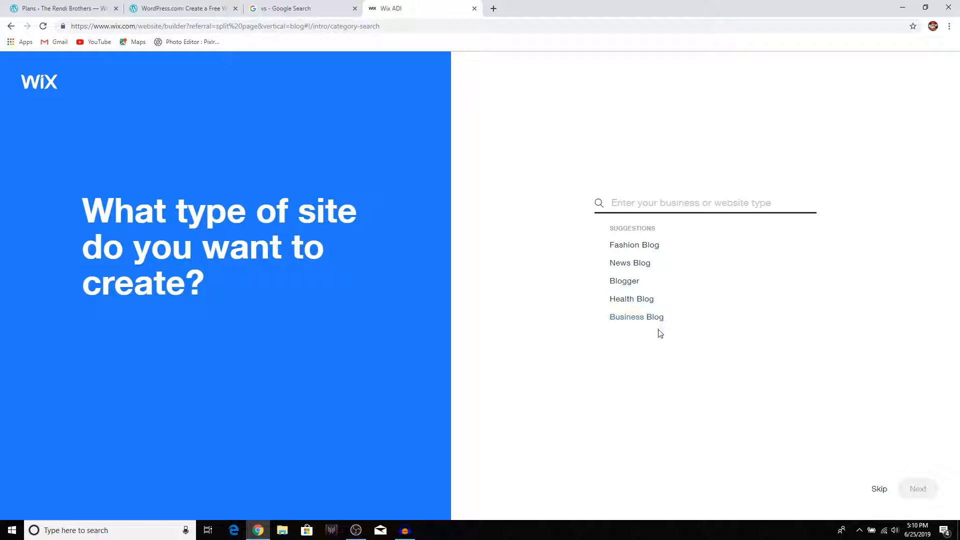
{"action": "left_click", "coordinate": [868, 485]}
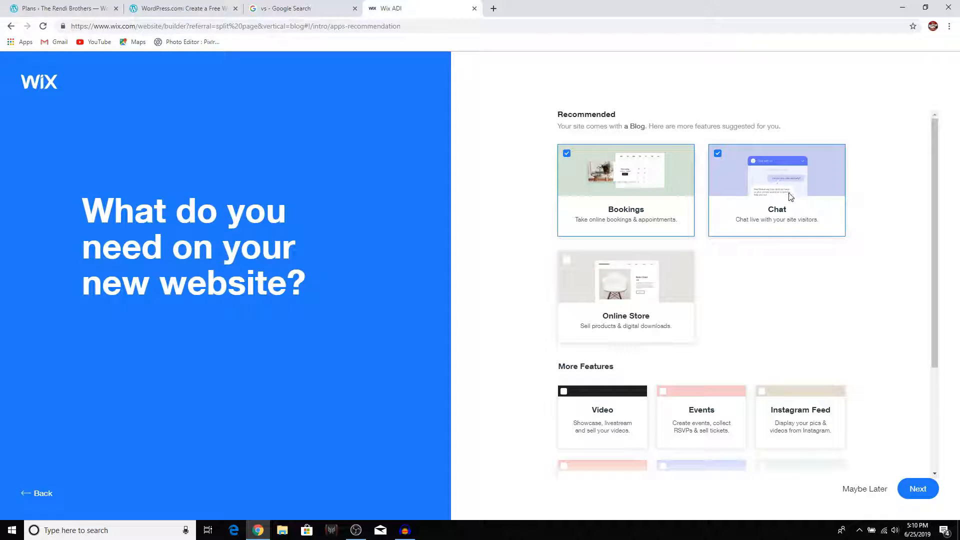
{"action": "scroll", "coordinate": [788, 200], "scroll_direction": "down", "scroll_amount": 3}
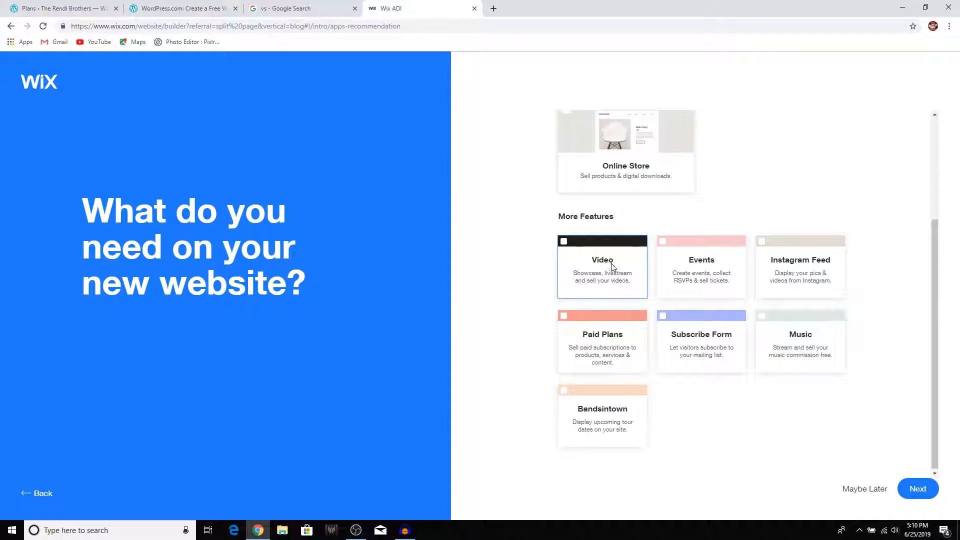
{"action": "left_click", "coordinate": [580, 247]}
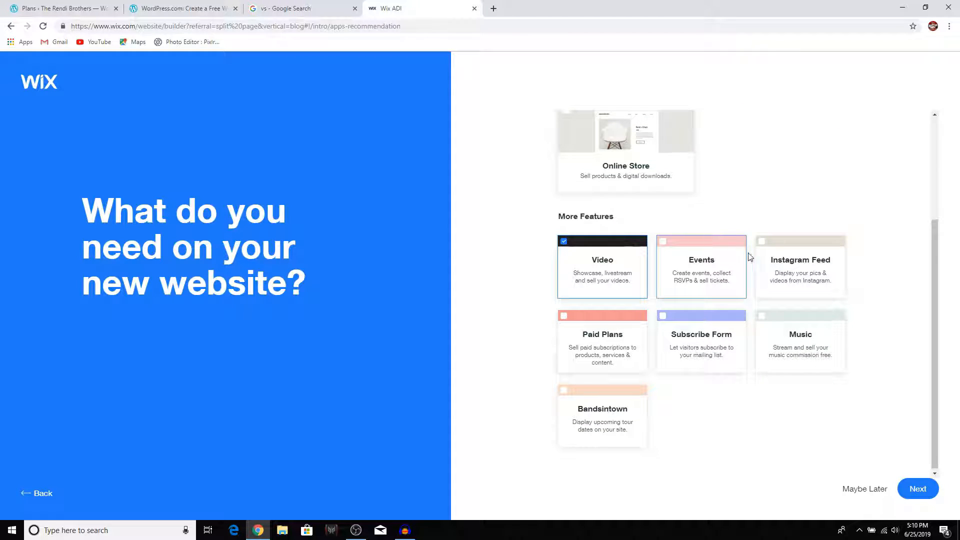
{"action": "left_click", "coordinate": [661, 245]}
{"action": "left_click", "coordinate": [761, 246]}
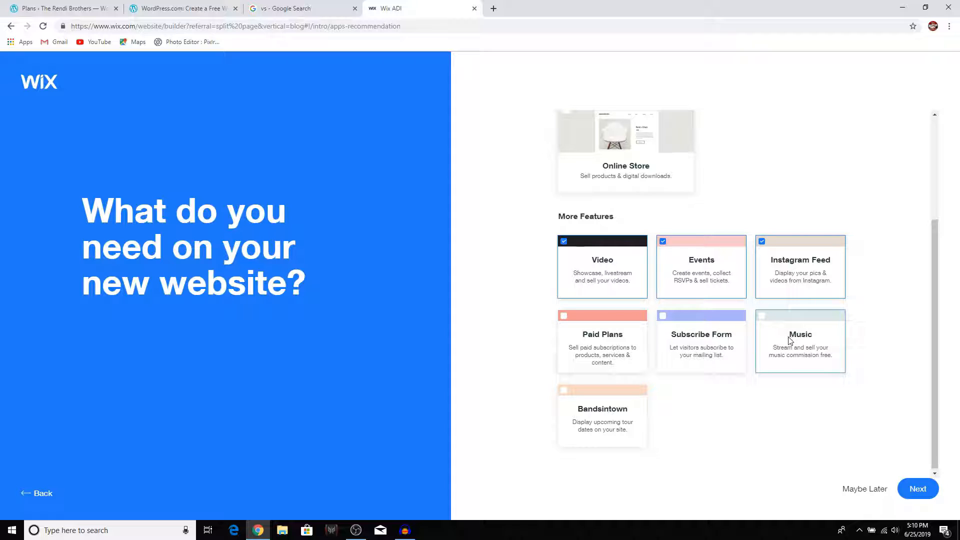
{"action": "left_click", "coordinate": [762, 318]}
{"action": "scroll", "coordinate": [761, 317], "scroll_direction": "up", "scroll_amount": 3}
{"action": "scroll", "coordinate": [761, 317], "scroll_direction": "down", "scroll_amount": 3}
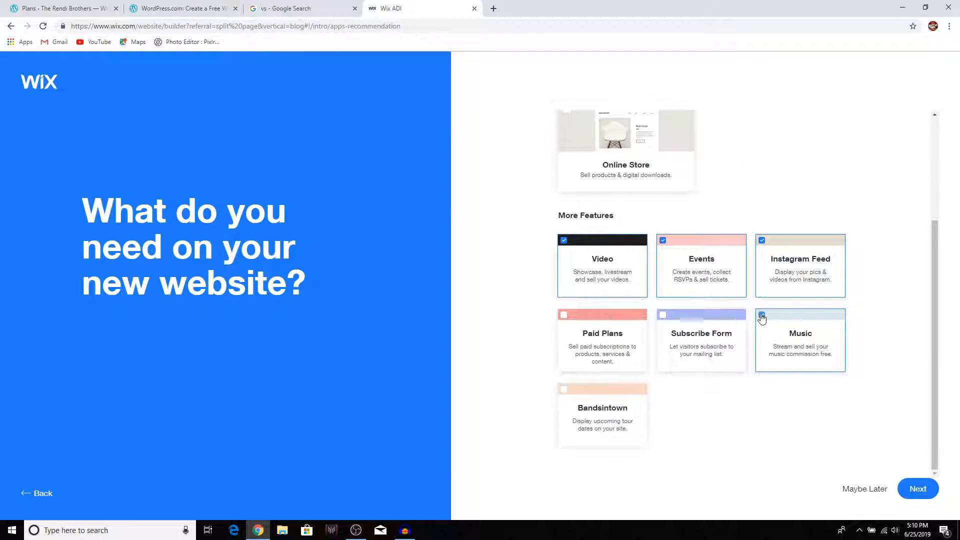
{"action": "scroll", "coordinate": [820, 324], "scroll_direction": "up", "scroll_amount": 3}
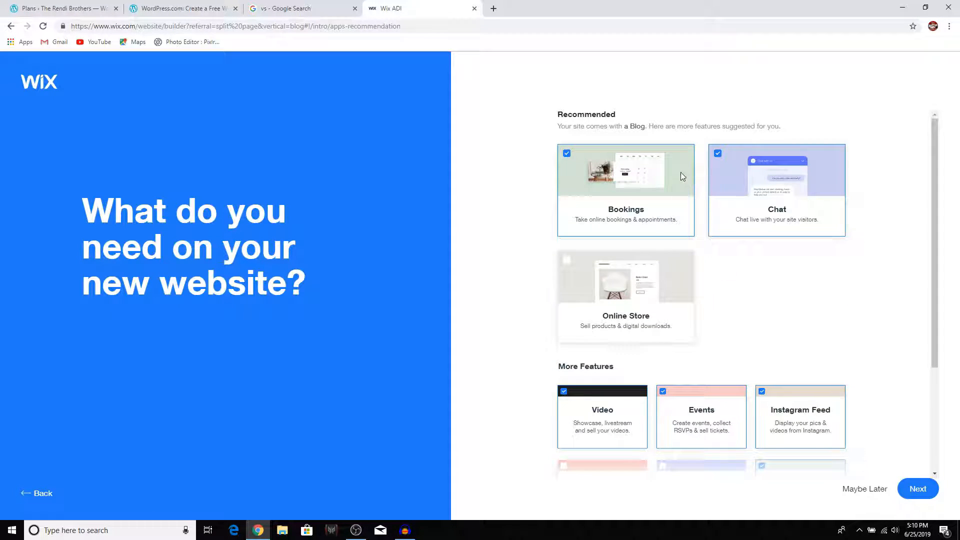
{"action": "left_click", "coordinate": [917, 495]}
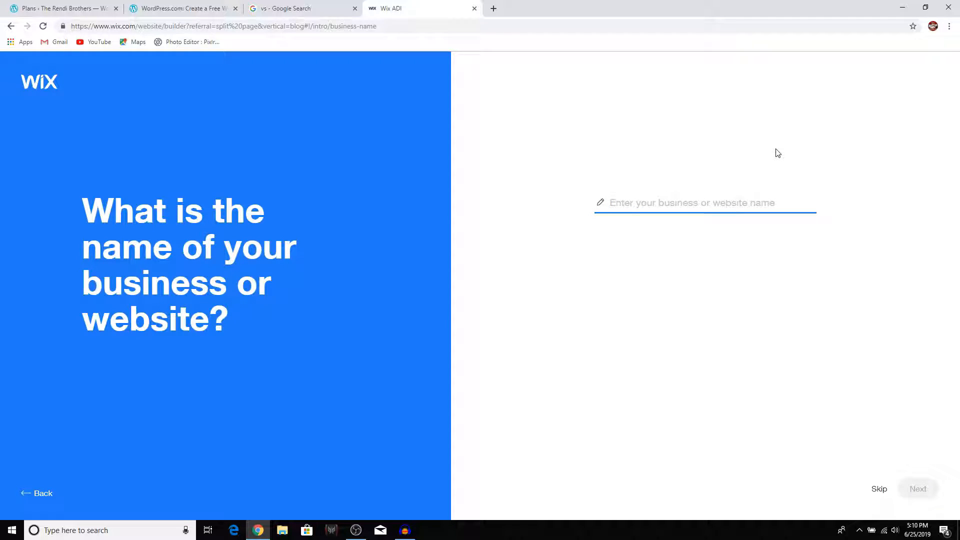
Name the website TheRendiBrothers and skip the business location.
{"action": "type", "text": "TheRE"}
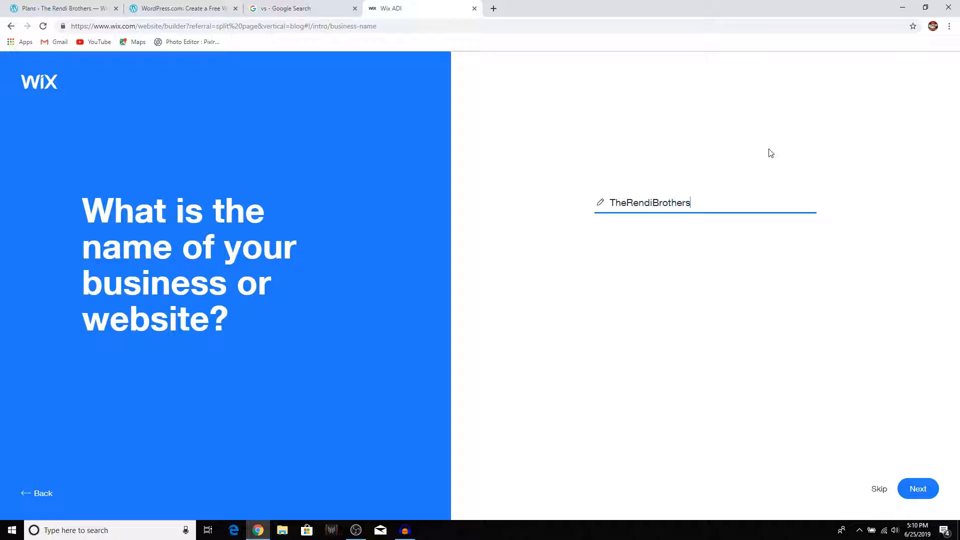
{"action": "left_click", "coordinate": [918, 488]}
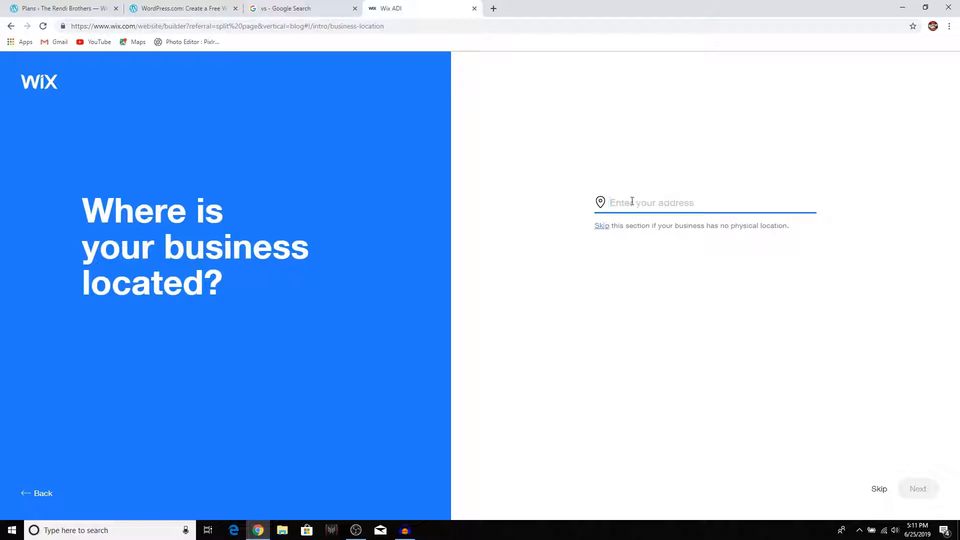
{"action": "left_click", "coordinate": [879, 489]}
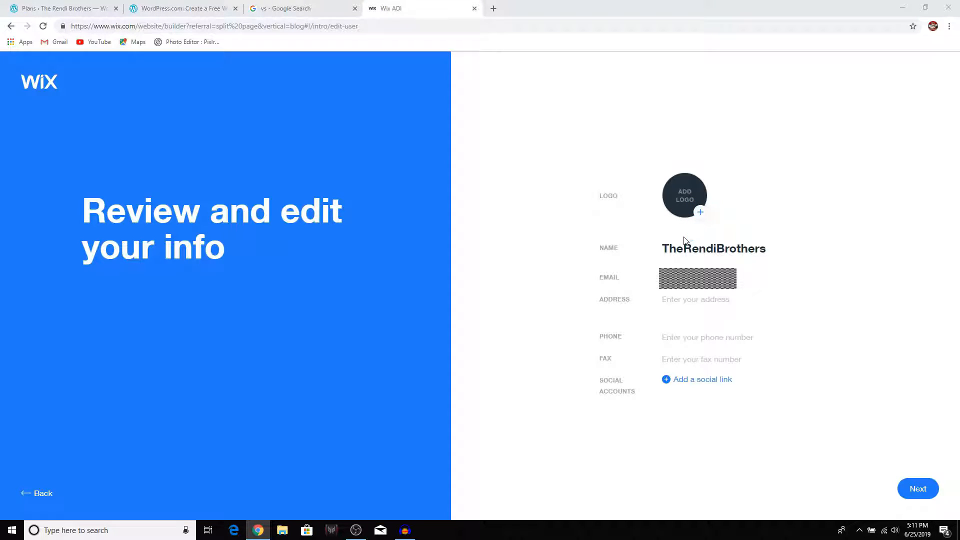
Open therendibrothers.wordpress.com in a new browser tab.
{"action": "left_click", "coordinate": [468, 8]}
{"action": "left_click", "coordinate": [494, 8]}
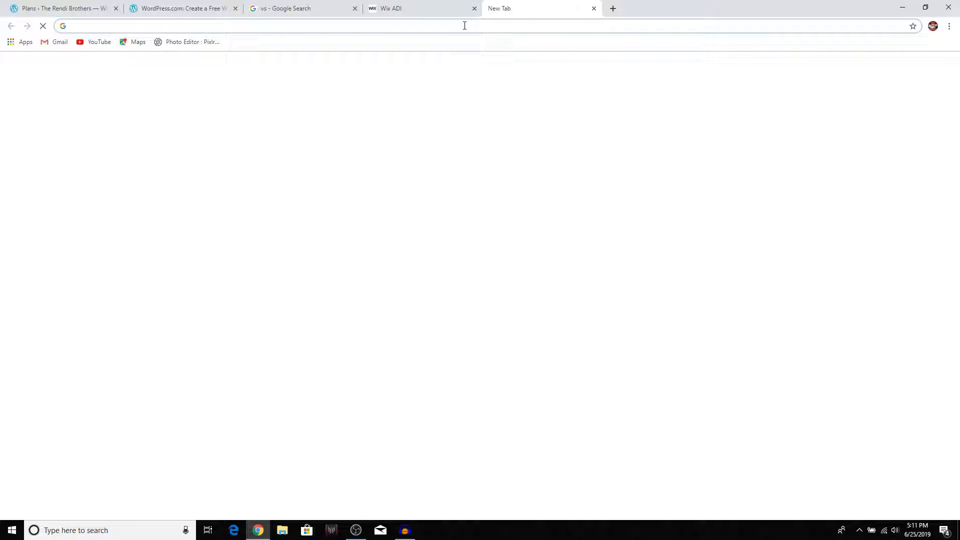
{"action": "type", "text": "therre"}
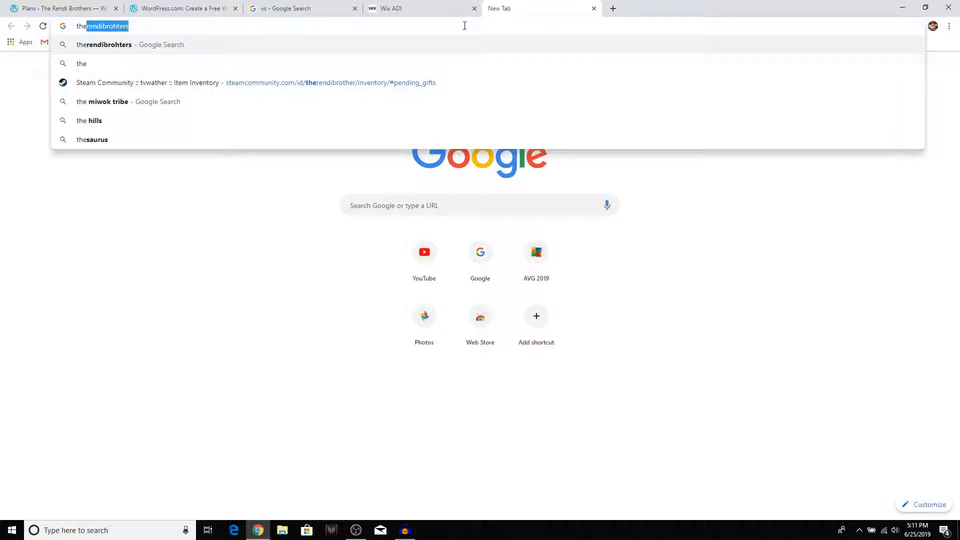
{"action": "key", "text": "BackSpace"}
{"action": "key", "text": "BackSpace"}
{"action": "type", "text": "endibrother"}
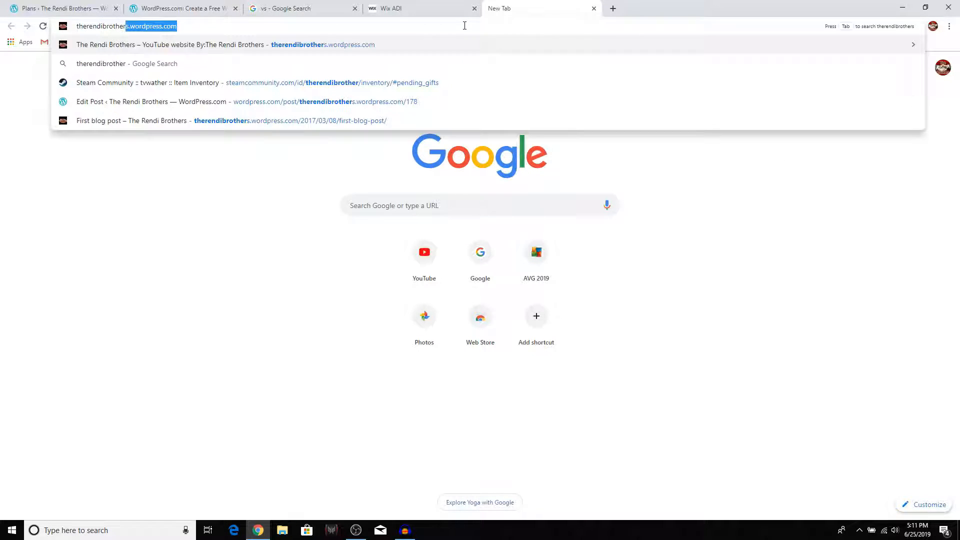
{"action": "key", "text": "Return"}
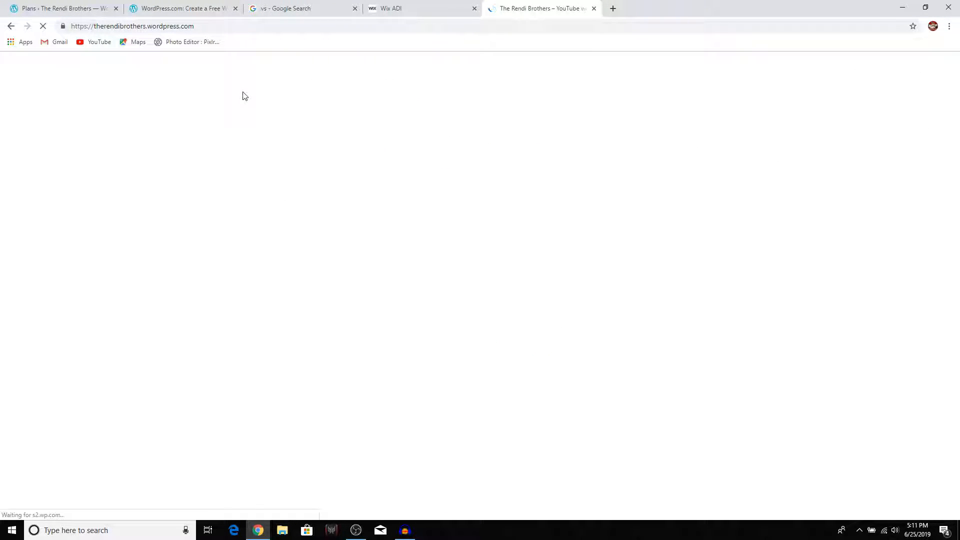
Save the blog's header logo image to the Pictures folder as the-rendi-brothers.png.
{"action": "right_click", "coordinate": [229, 197]}
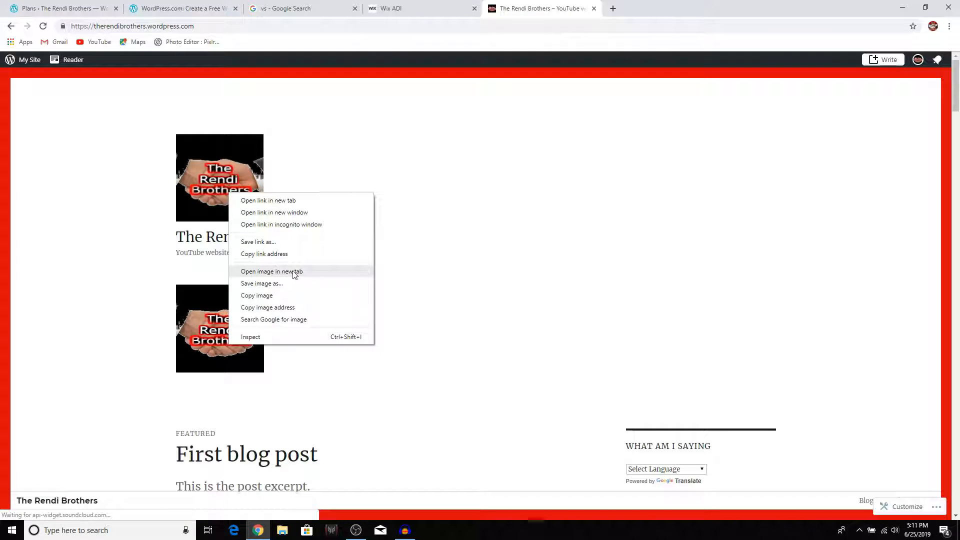
{"action": "left_click", "coordinate": [298, 299]}
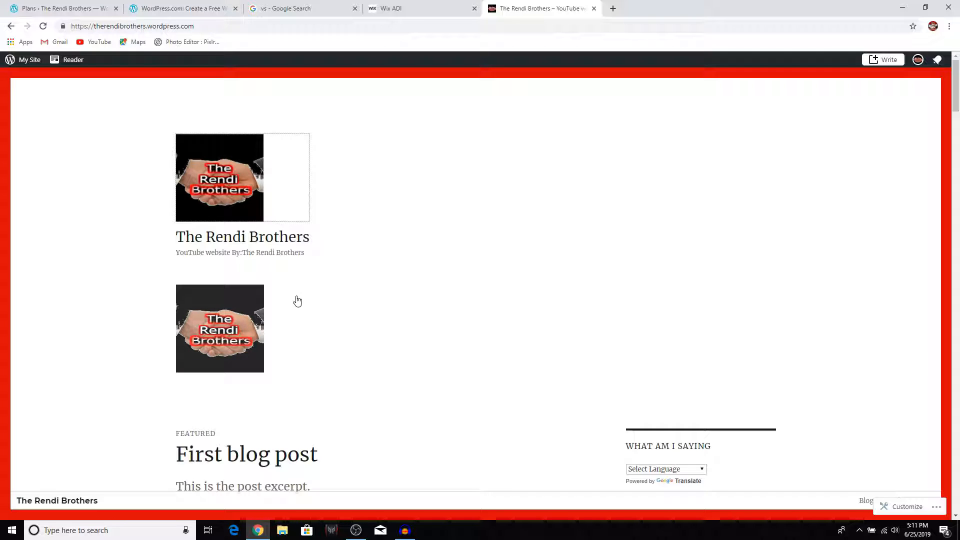
{"action": "right_click", "coordinate": [236, 179]}
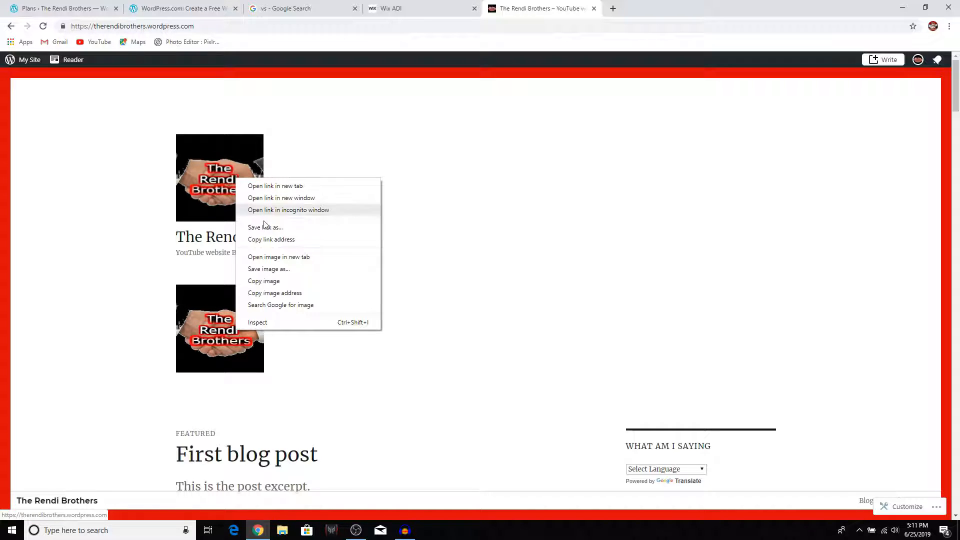
{"action": "left_click", "coordinate": [275, 270]}
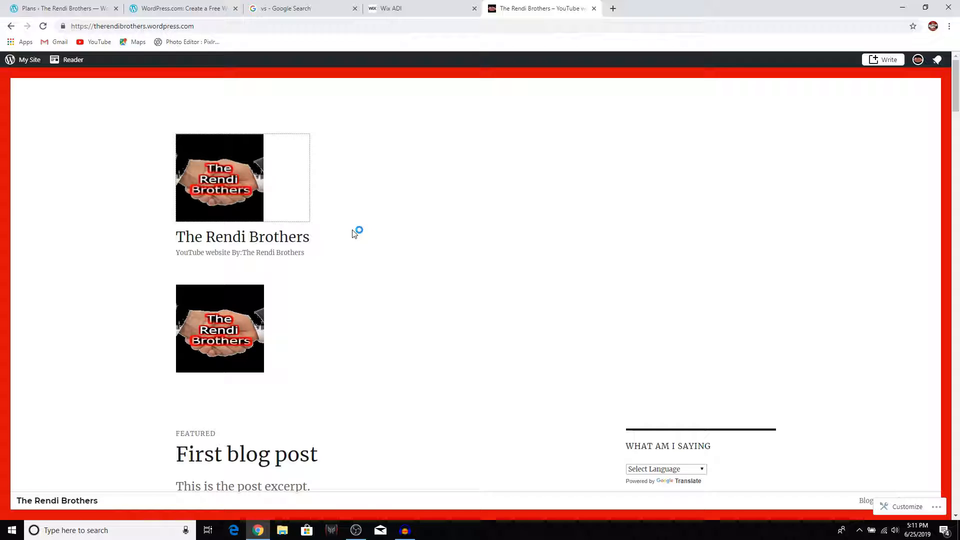
{"action": "left_click", "coordinate": [396, 254]}
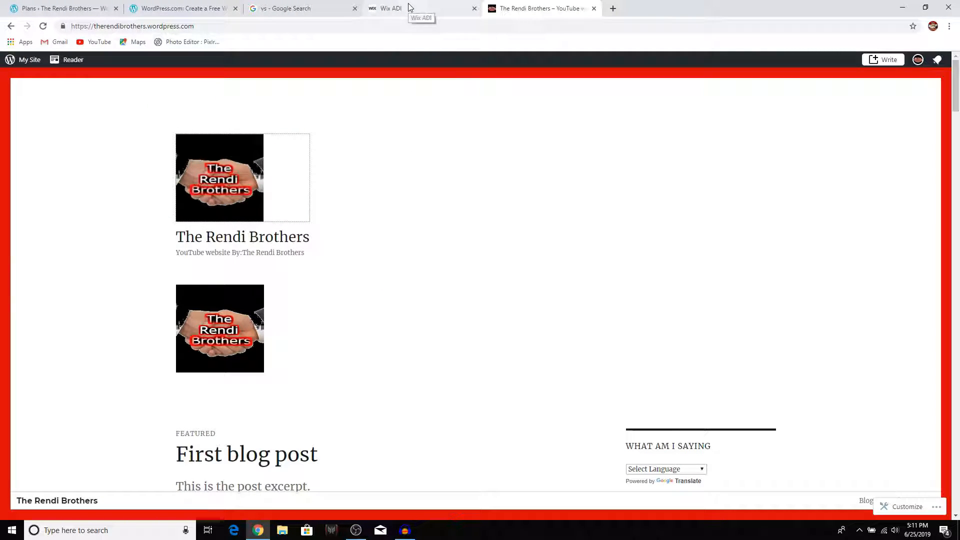
Return to the Wix info review and upload the-rendi-brothers.png from Pictures as the site logo.
{"action": "left_click", "coordinate": [409, 7]}
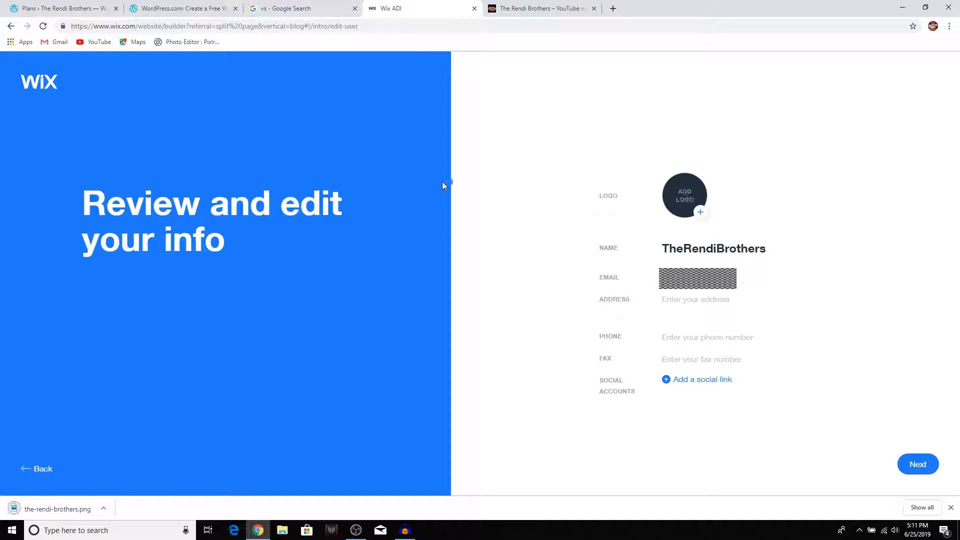
{"action": "left_click", "coordinate": [690, 197]}
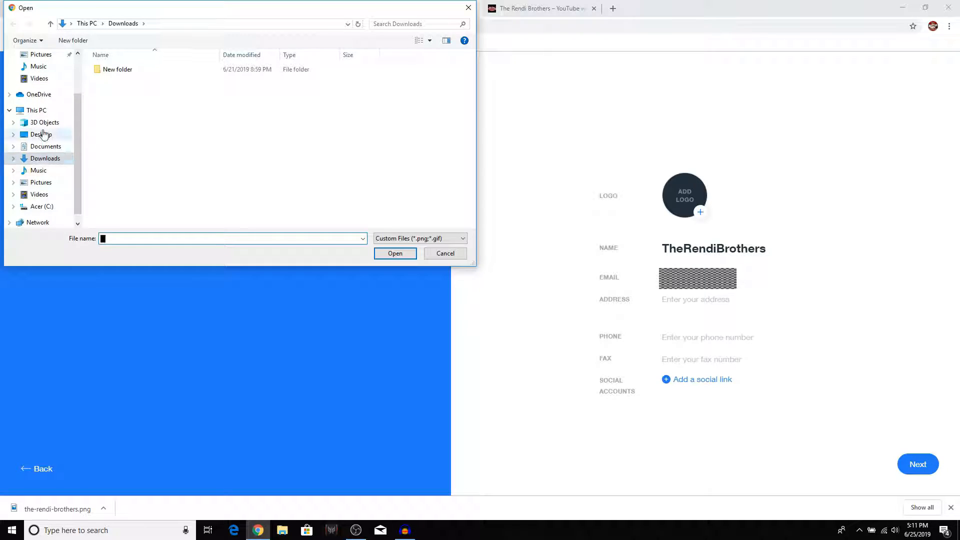
{"action": "scroll", "coordinate": [43, 131], "scroll_direction": "up", "scroll_amount": 1}
{"action": "left_click", "coordinate": [48, 93]}
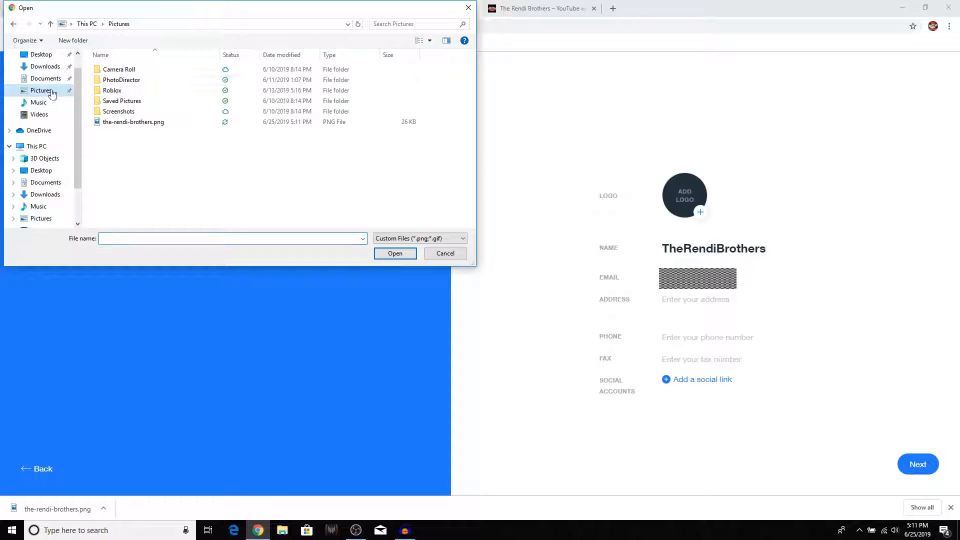
{"action": "left_click", "coordinate": [170, 124]}
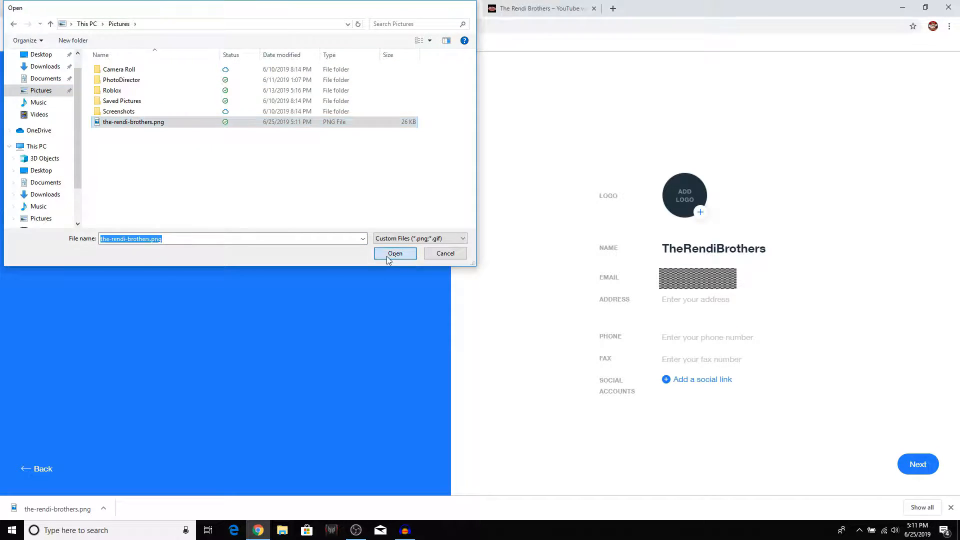
{"action": "left_click", "coordinate": [394, 254]}
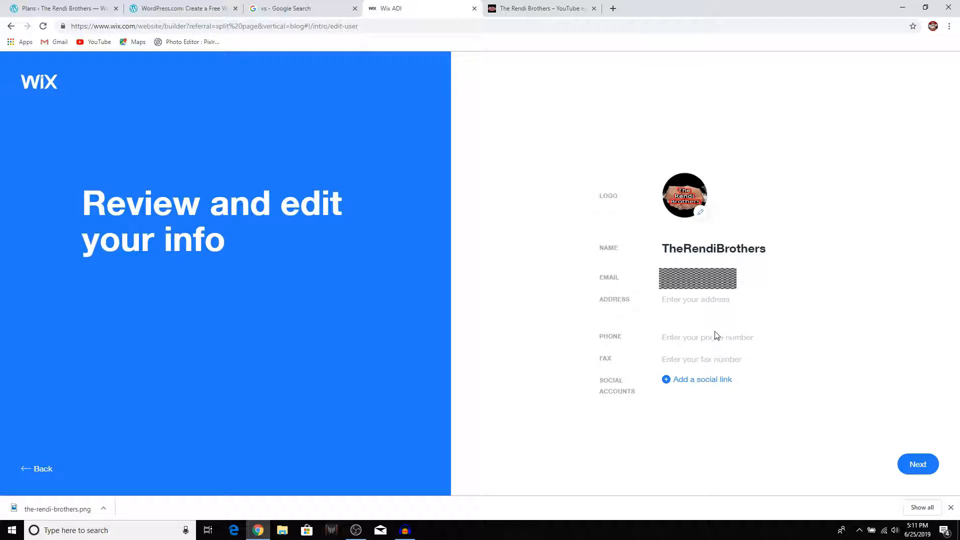
Find TheRendiBrothers' Facebook profile in a new browser tab and add its address as the first social link in the Wix info review.
{"action": "left_click", "coordinate": [725, 381]}
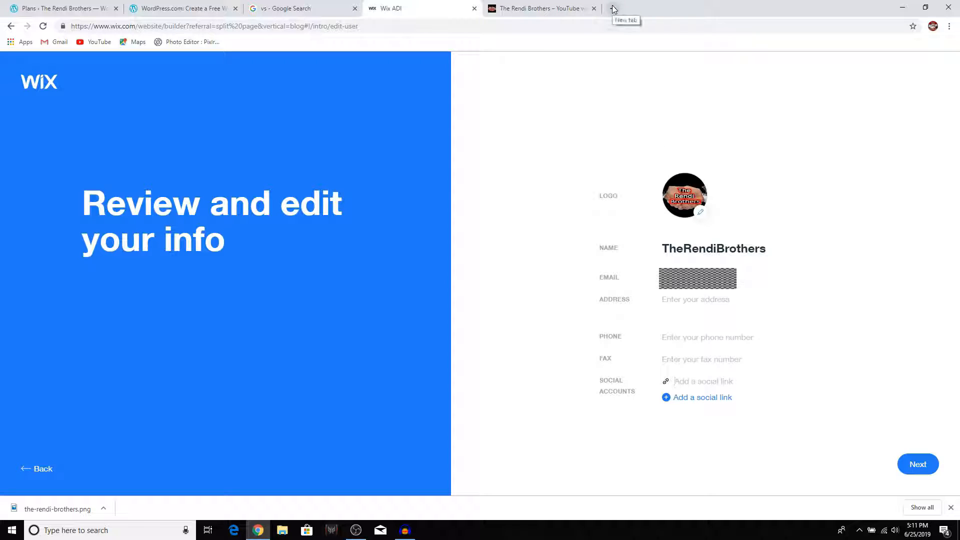
{"action": "left_click", "coordinate": [150, 8]}
{"action": "left_click", "coordinate": [67, 5]}
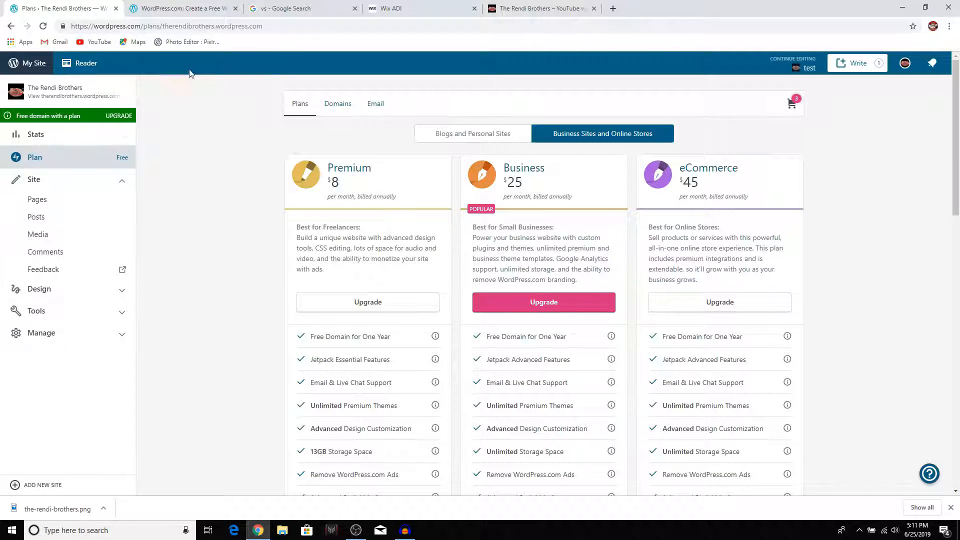
{"action": "left_click", "coordinate": [543, 9]}
{"action": "left_click", "coordinate": [402, 10]}
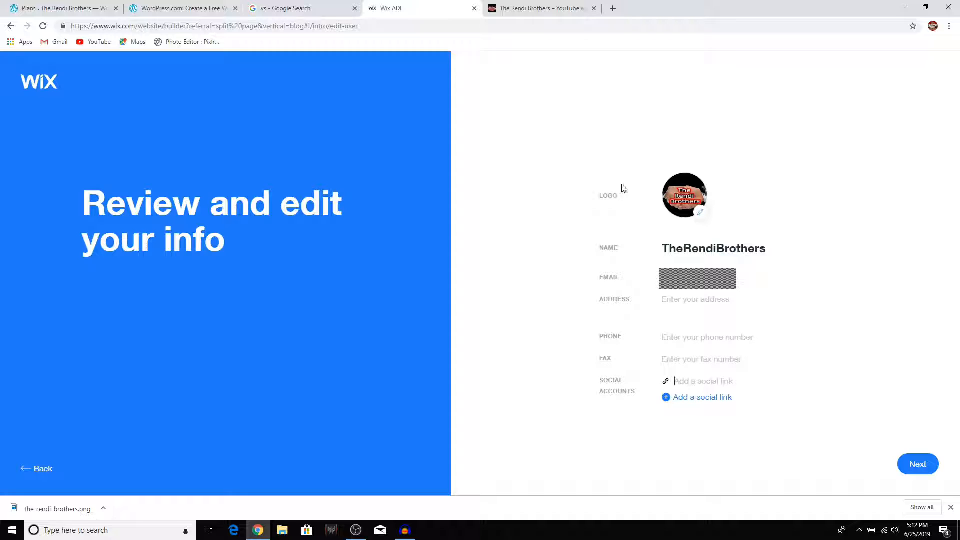
{"action": "left_click", "coordinate": [614, 10]}
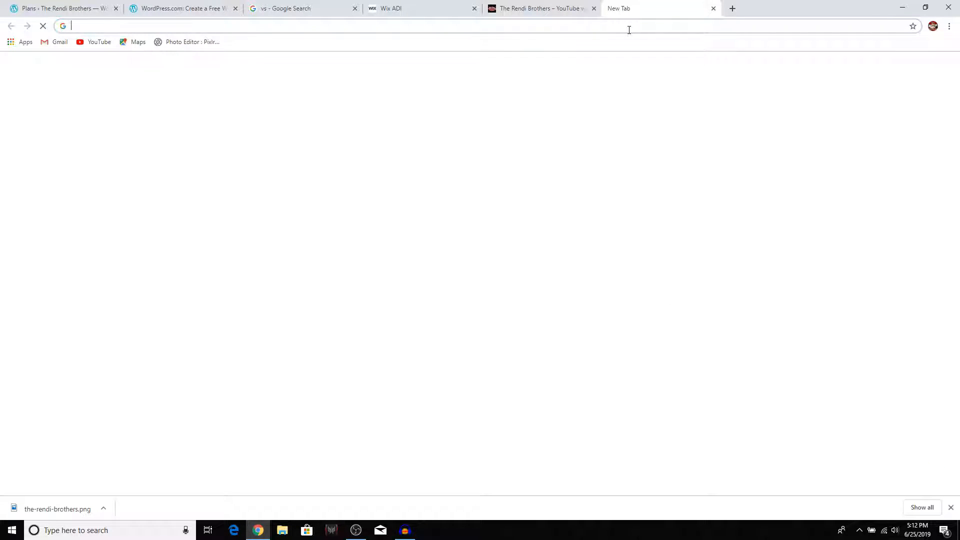
{"action": "type", "text": "facebook"}
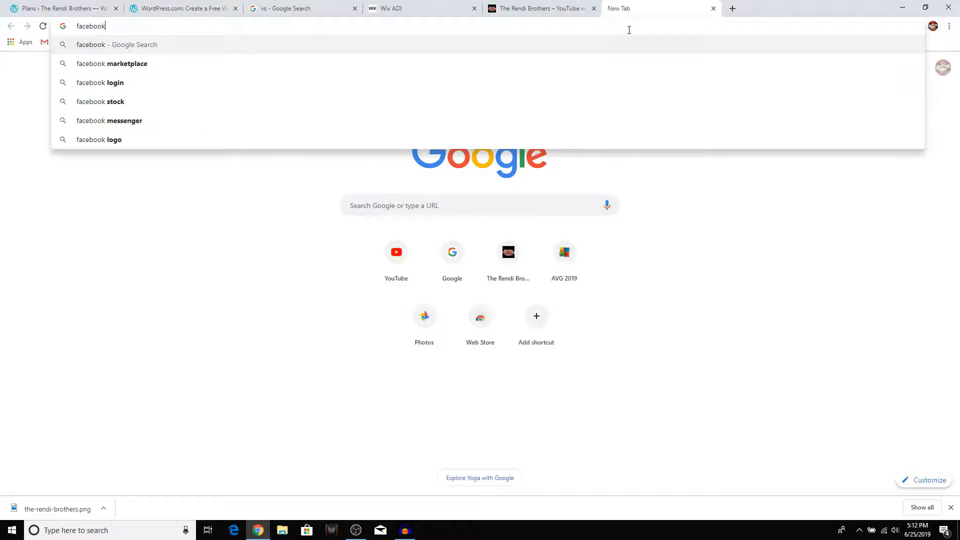
{"action": "key", "text": "Return"}
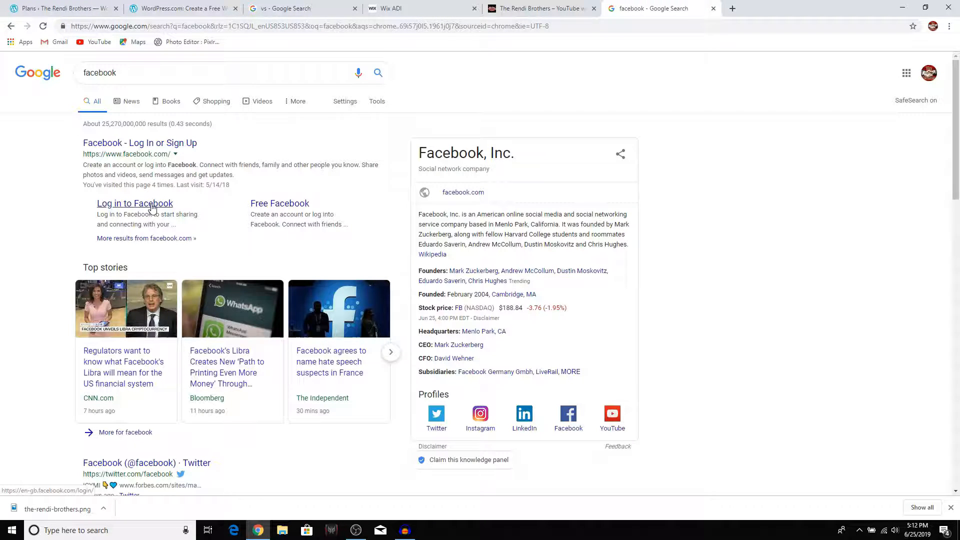
{"action": "left_click", "coordinate": [151, 207]}
{"action": "left_click", "coordinate": [408, 7]}
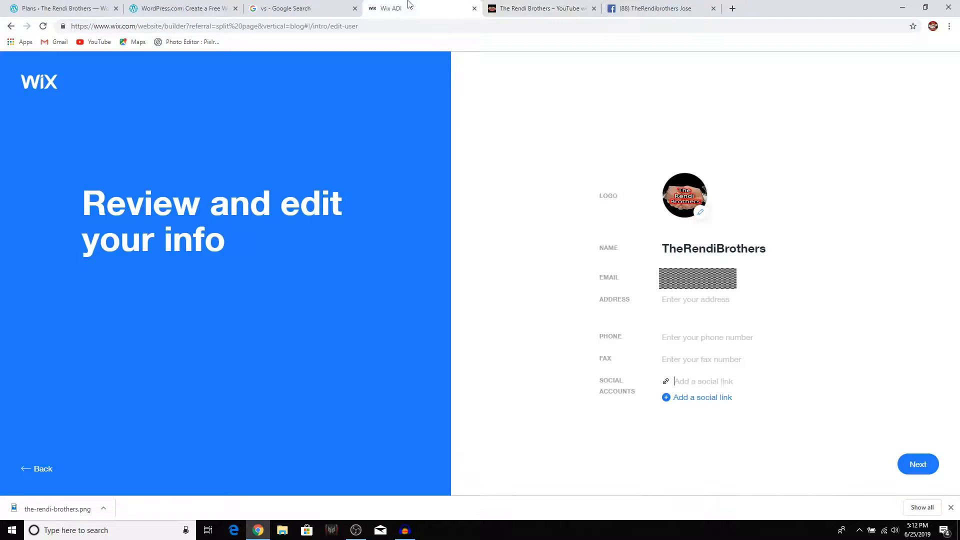
{"action": "key", "text": "ctrl+v"}
{"action": "left_click", "coordinate": [710, 398]}
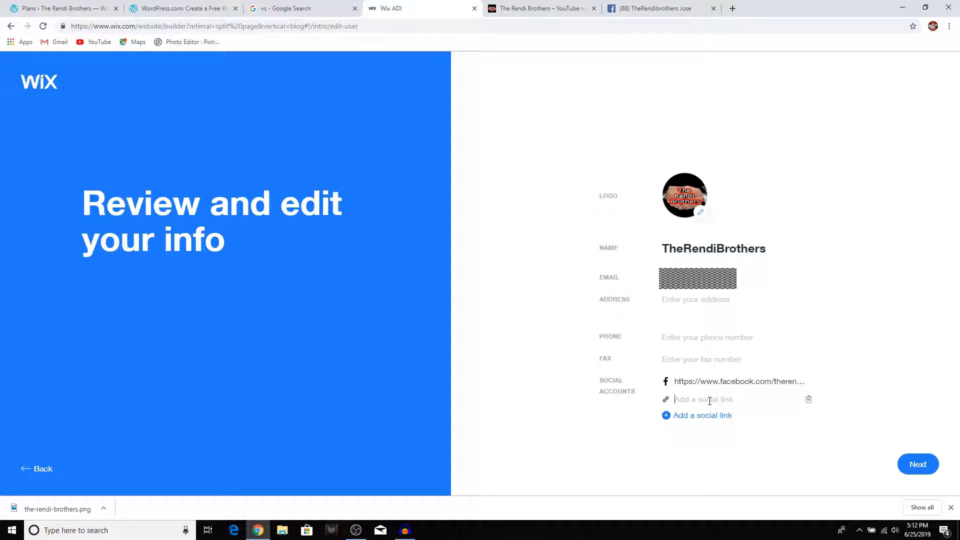
{"action": "left_click", "coordinate": [655, 8]}
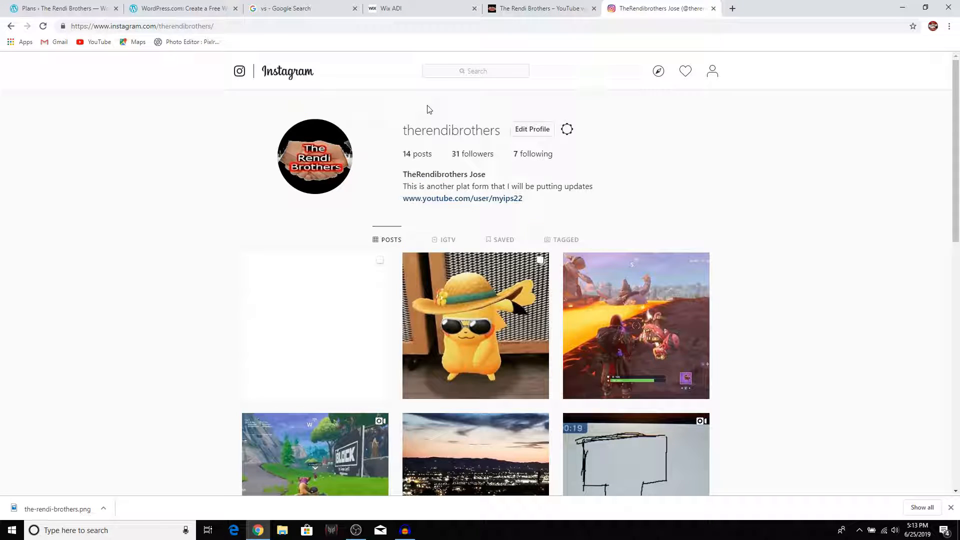
{"action": "left_click", "coordinate": [309, 24]}
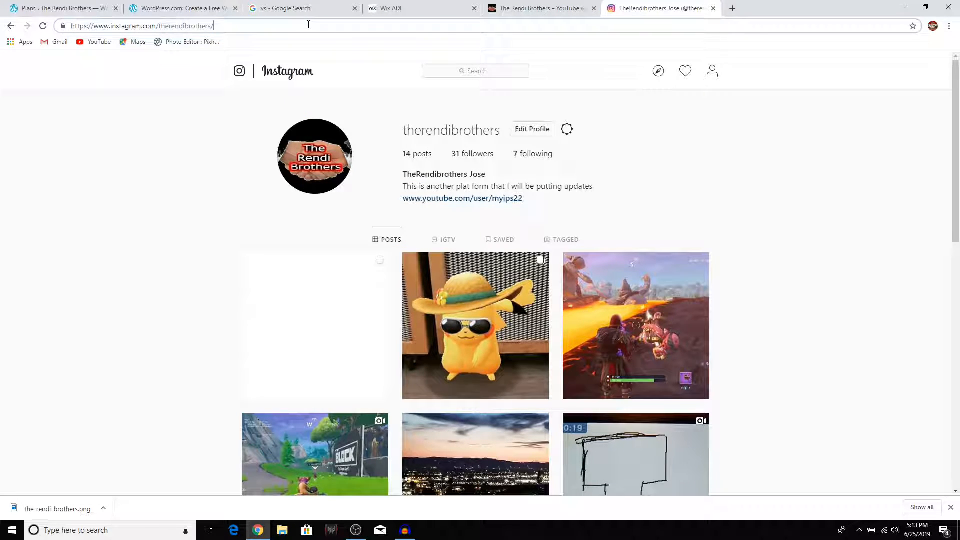
{"action": "triple_click", "coordinate": [309, 25]}
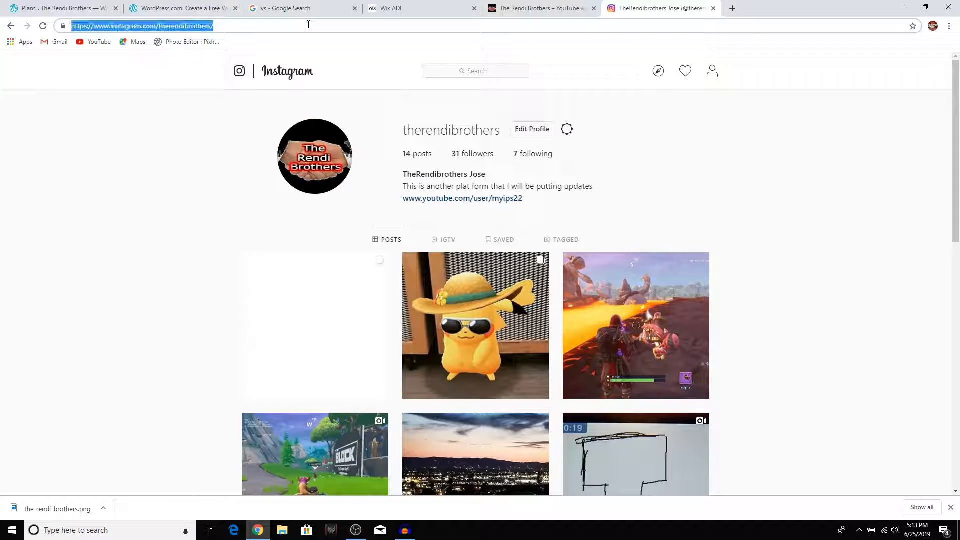
{"action": "left_click", "coordinate": [396, 8]}
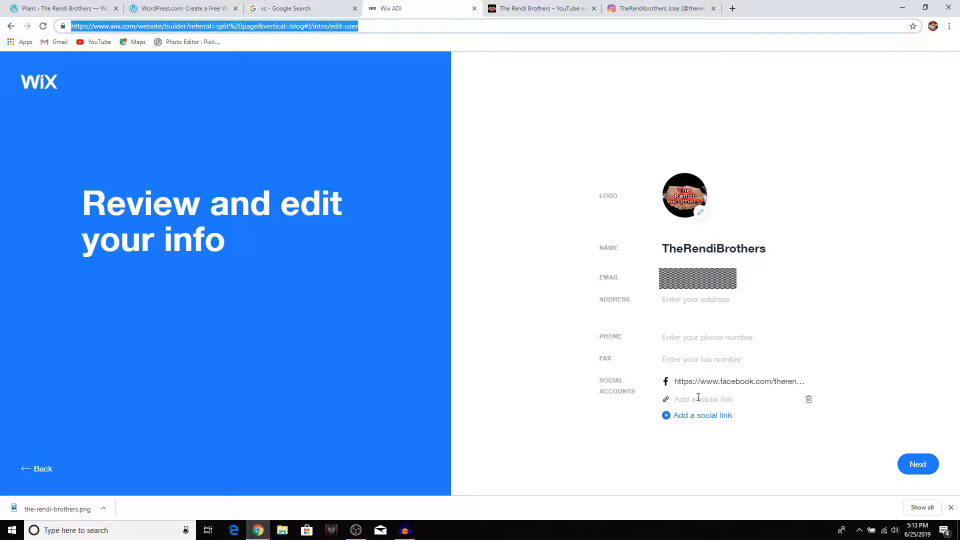
{"action": "left_click", "coordinate": [698, 399]}
{"action": "key", "text": "ctrl+v"}
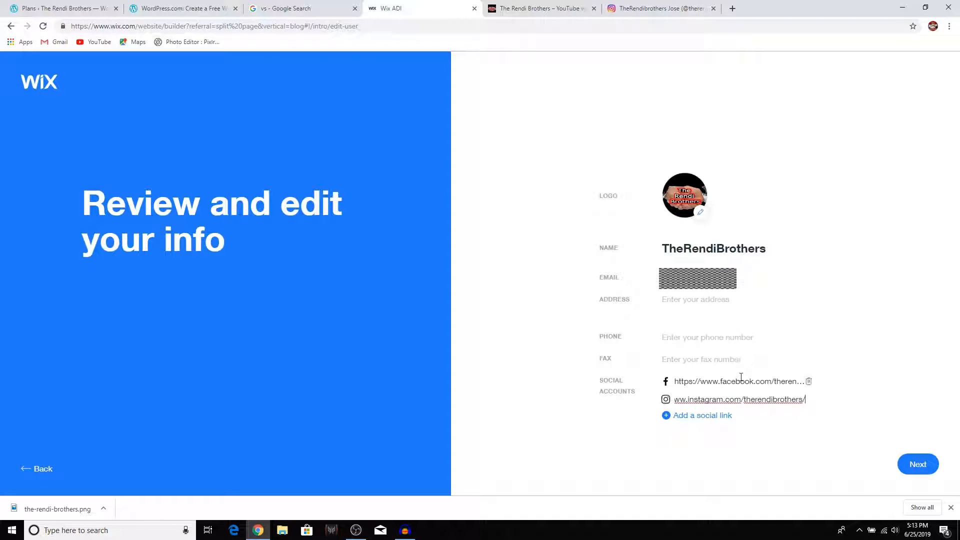
{"action": "left_click", "coordinate": [594, 9]}
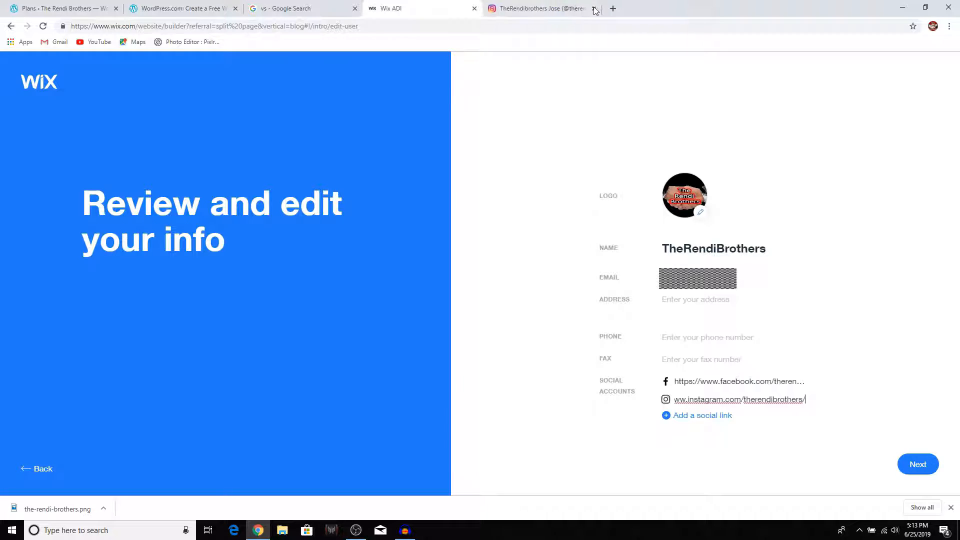
{"action": "left_click", "coordinate": [544, 8]}
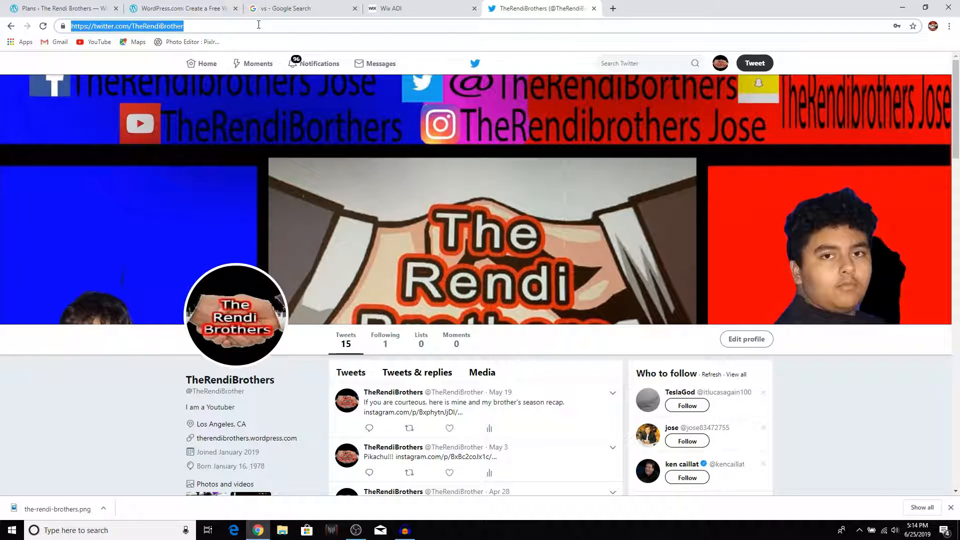
{"action": "left_click", "coordinate": [414, 14]}
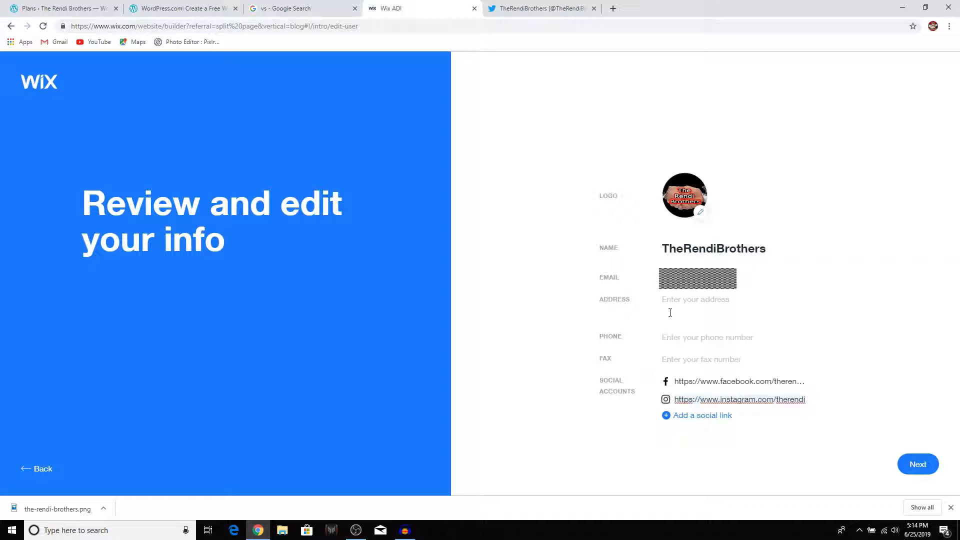
{"action": "left_click", "coordinate": [710, 417]}
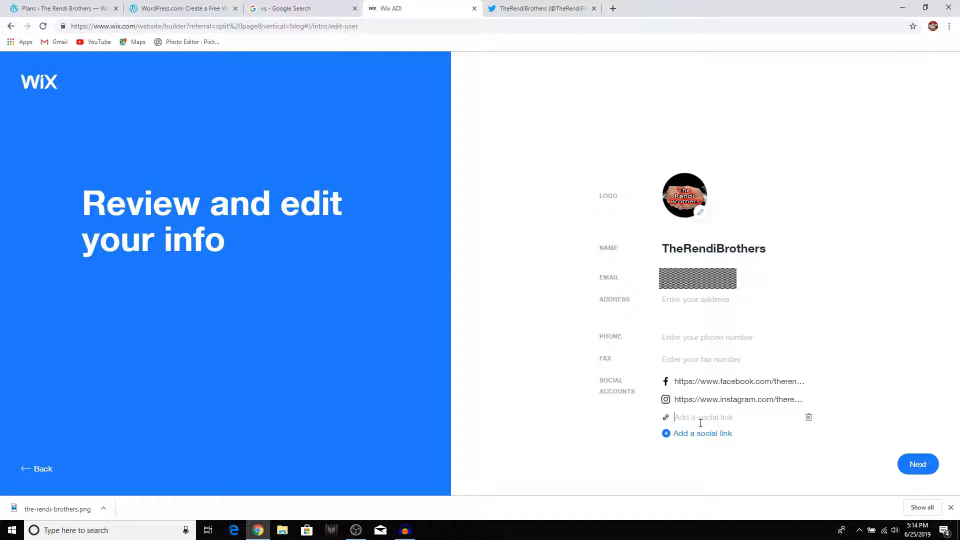
{"action": "type", "text": "https://twitter.com/TheRendiBrother"}
Add the YouTube channel address as the fourth social link, close the extra browser tabs and continue to the theme choice.
{"action": "left_click", "coordinate": [614, 8]}
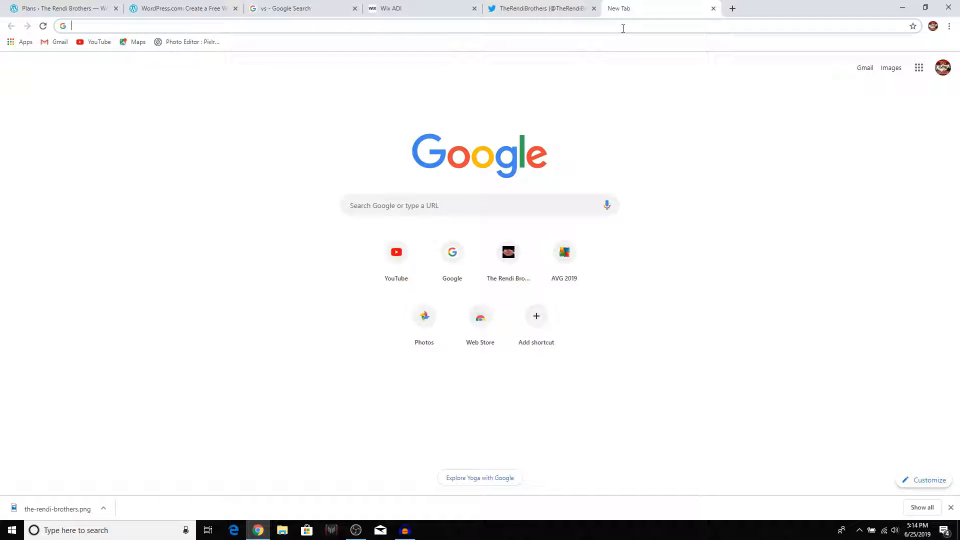
{"action": "type", "text": "y"}
{"action": "left_click", "coordinate": [594, 9]}
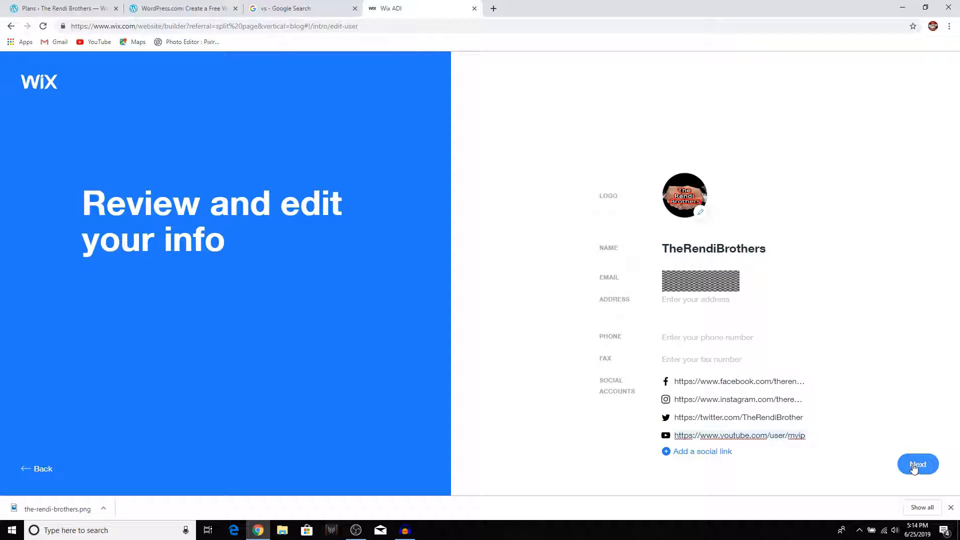
{"action": "left_click", "coordinate": [570, 285]}
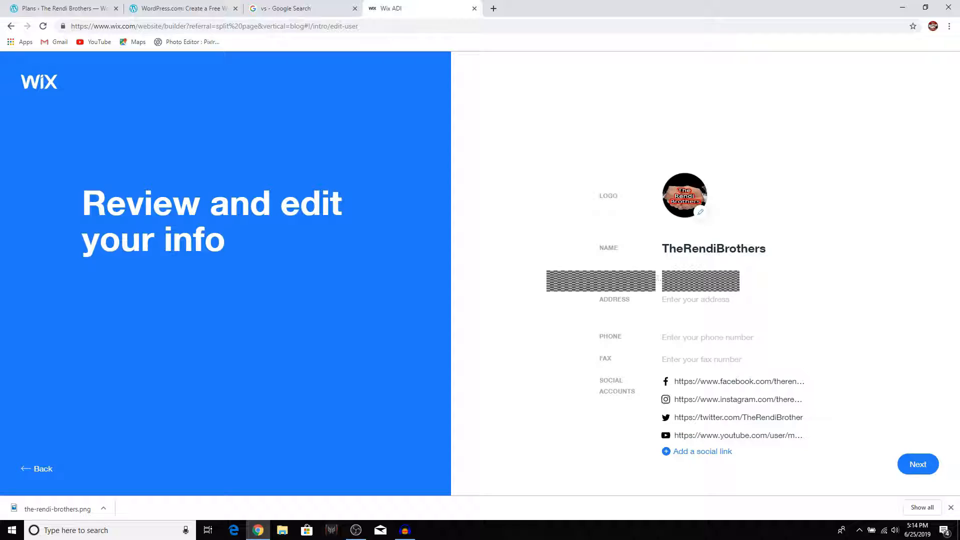
{"action": "left_click", "coordinate": [918, 465]}
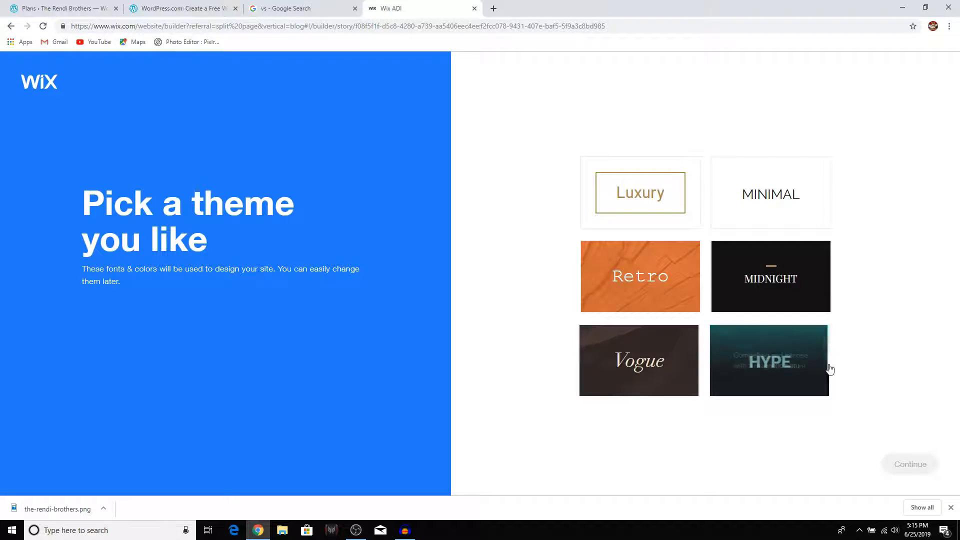
Choose the Hype theme and skip creating a color palette from the logo.
{"action": "left_click", "coordinate": [756, 383]}
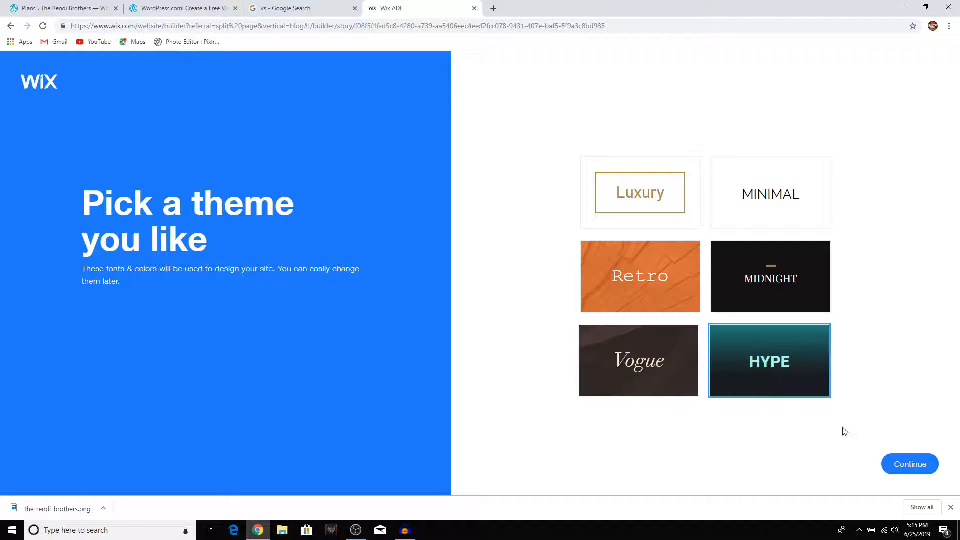
{"action": "left_click", "coordinate": [905, 466]}
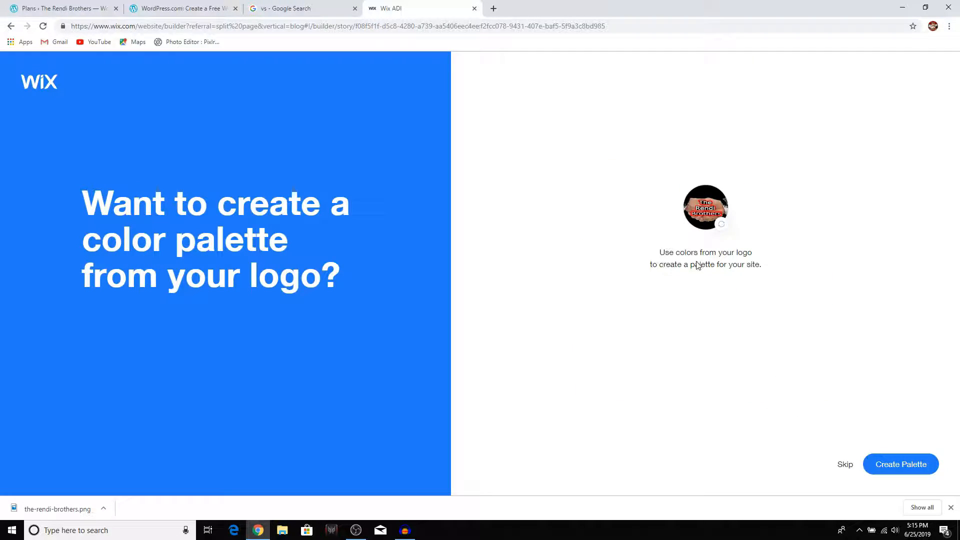
{"action": "left_click", "coordinate": [718, 224]}
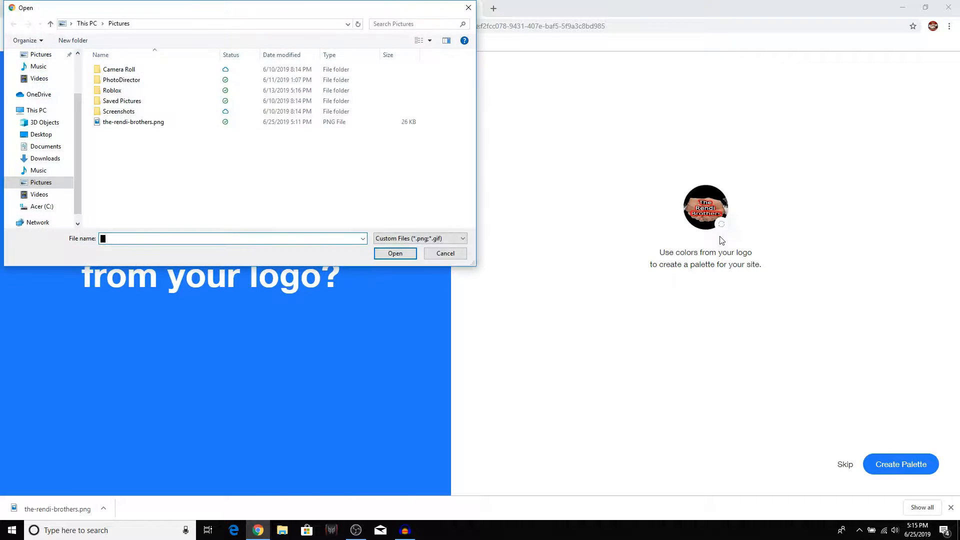
{"action": "left_click", "coordinate": [443, 254]}
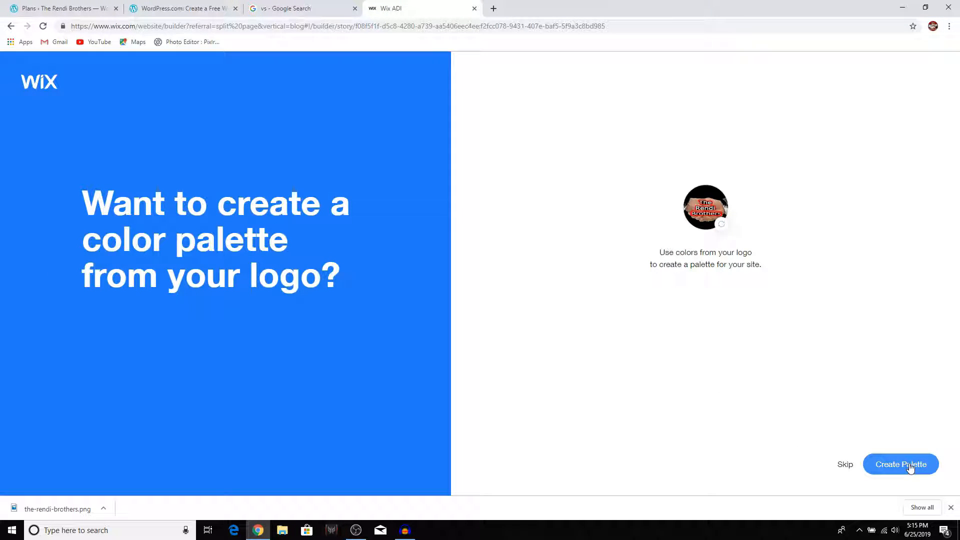
{"action": "left_click", "coordinate": [845, 465]}
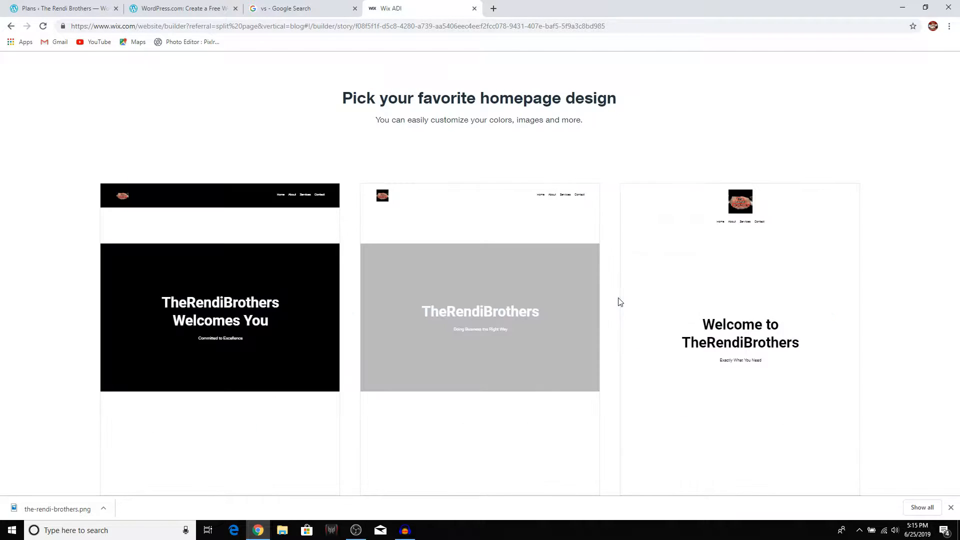
Choose the homepage design headed "Welcome to TheRendiBrothers" with the centered logo and look through the generated page in the editor.
{"action": "mouse_move", "coordinate": [423, 279]}
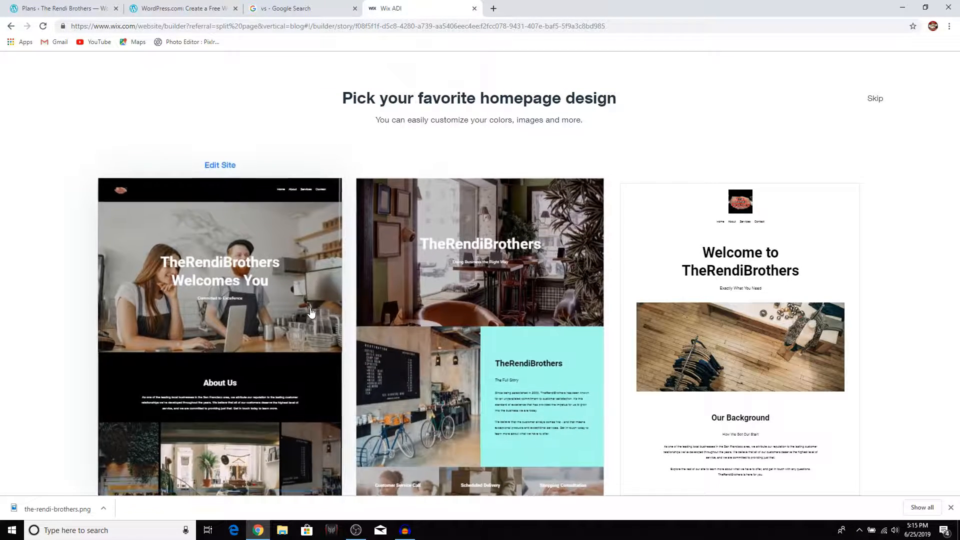
{"action": "mouse_move", "coordinate": [719, 322]}
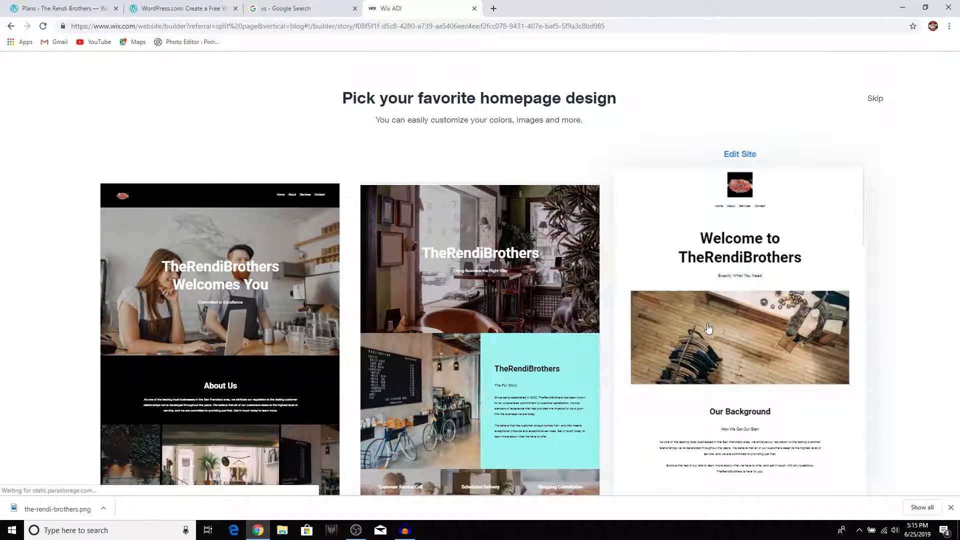
{"action": "mouse_move", "coordinate": [232, 320]}
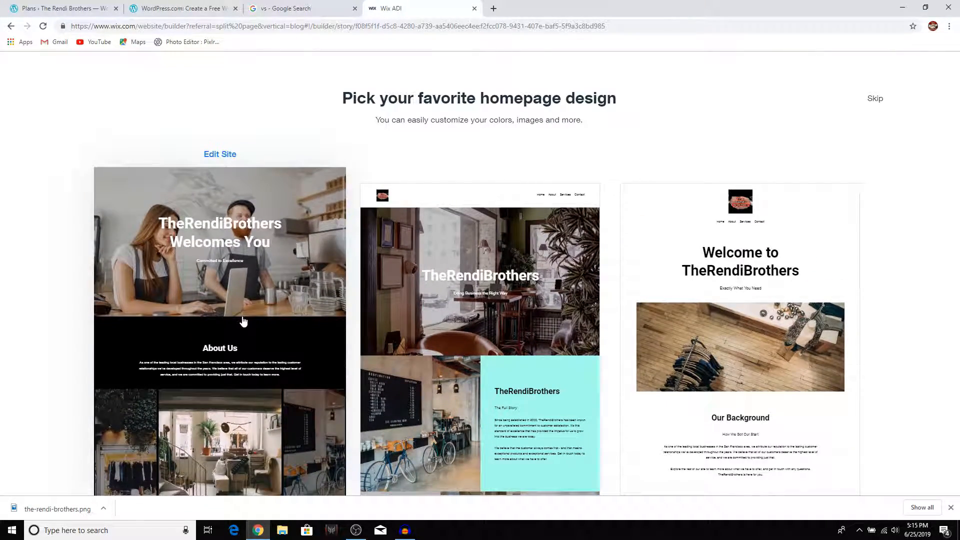
{"action": "mouse_move", "coordinate": [671, 305]}
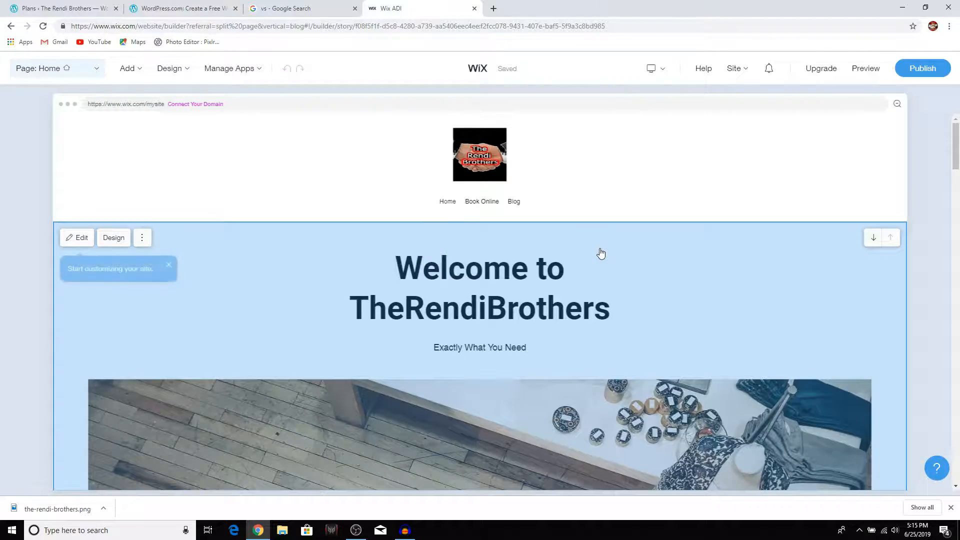
{"action": "scroll", "coordinate": [532, 240], "scroll_direction": "down", "scroll_amount": 12}
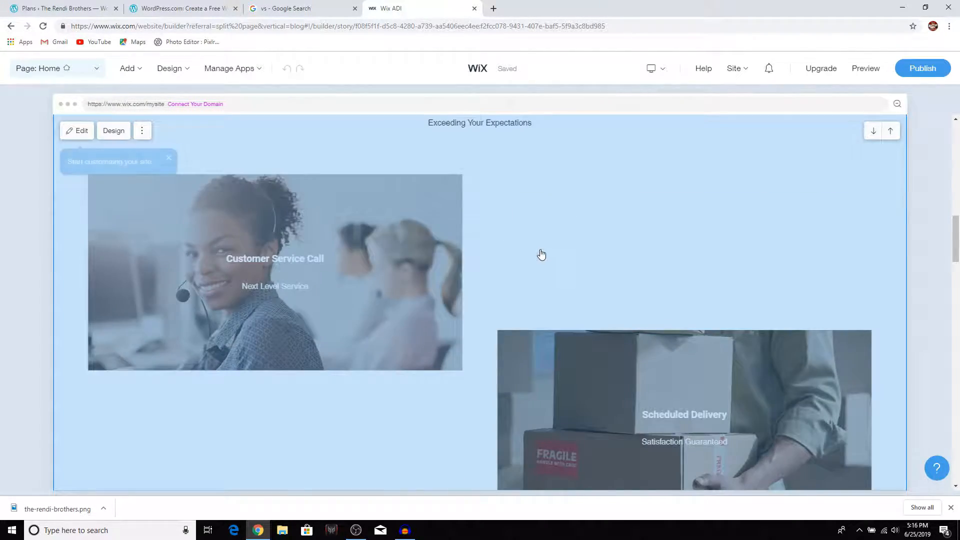
{"action": "scroll", "coordinate": [540, 254], "scroll_direction": "up", "scroll_amount": 7}
{"action": "scroll", "coordinate": [536, 252], "scroll_direction": "up", "scroll_amount": 5}
Browse the site themes, apply one with a black background and mint-green headings, and review the homepage at full size.
{"action": "left_click", "coordinate": [177, 79]}
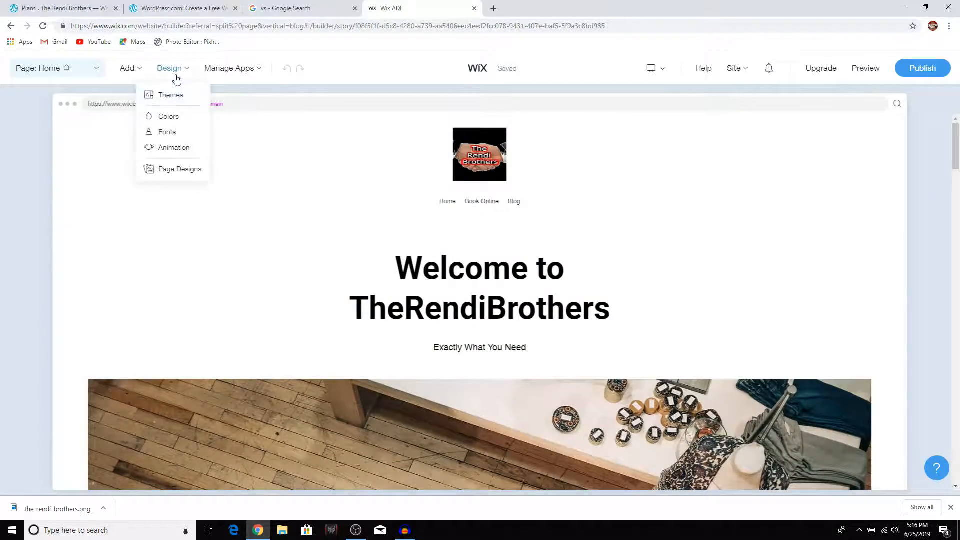
{"action": "left_click", "coordinate": [179, 98]}
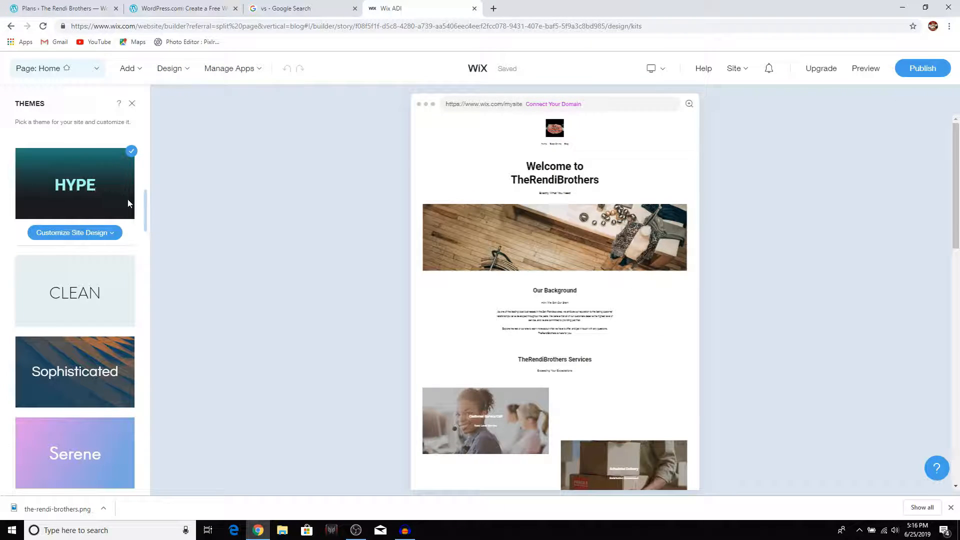
{"action": "scroll", "coordinate": [106, 270], "scroll_direction": "down", "scroll_amount": 7}
{"action": "scroll", "coordinate": [100, 270], "scroll_direction": "up", "scroll_amount": 2}
{"action": "left_click", "coordinate": [105, 288]}
{"action": "scroll", "coordinate": [106, 290], "scroll_direction": "down", "scroll_amount": 6}
{"action": "left_click", "coordinate": [103, 315]}
{"action": "scroll", "coordinate": [70, 245], "scroll_direction": "down", "scroll_amount": 12}
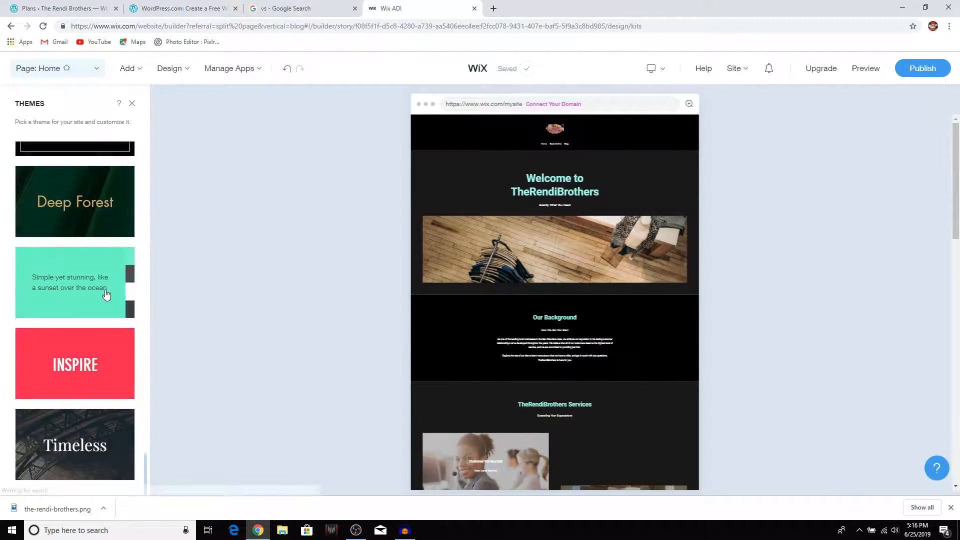
{"action": "left_click", "coordinate": [488, 324]}
{"action": "scroll", "coordinate": [488, 300], "scroll_direction": "down", "scroll_amount": 5}
{"action": "scroll", "coordinate": [491, 290], "scroll_direction": "up", "scroll_amount": 5}
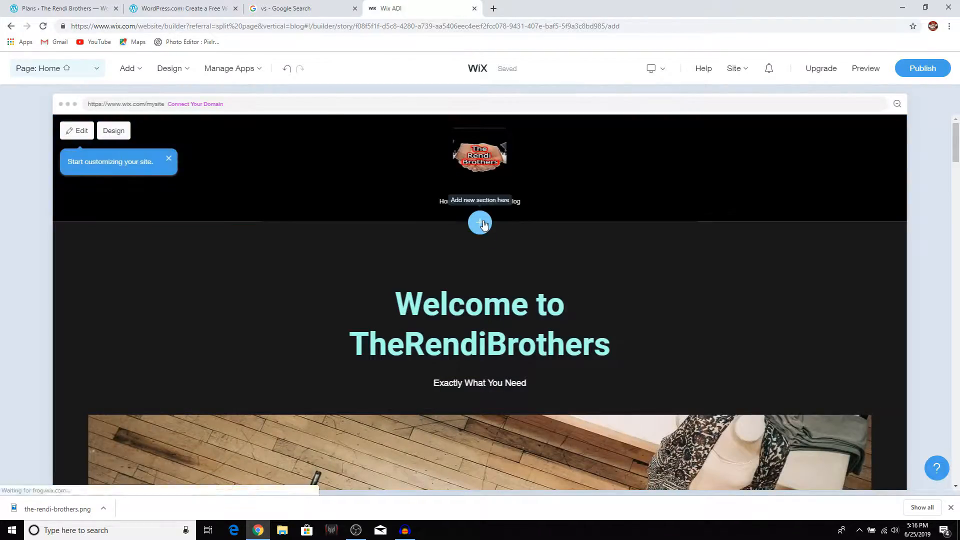
{"action": "left_click", "coordinate": [480, 222]}
{"action": "scroll", "coordinate": [196, 255], "scroll_direction": "down", "scroll_amount": 3}
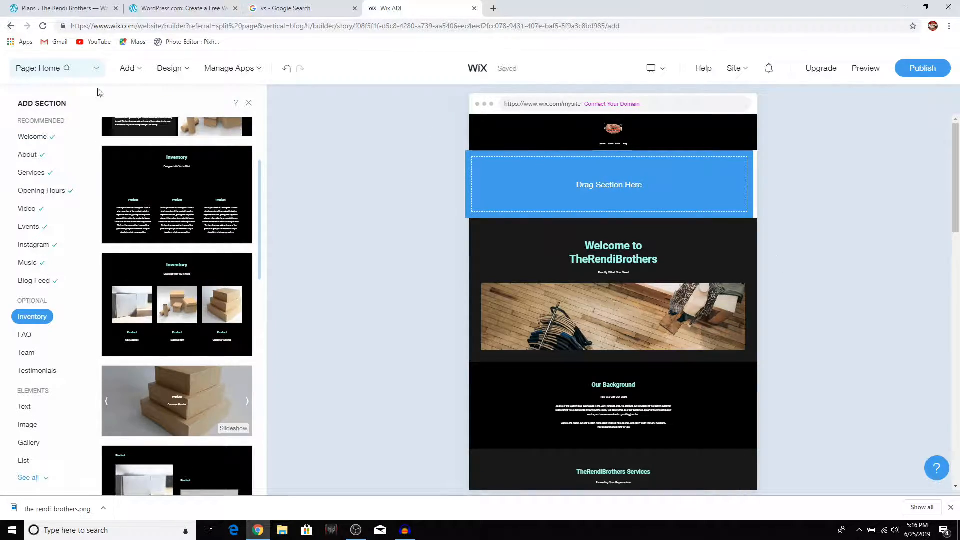
{"action": "left_click", "coordinate": [249, 103]}
Change the site header design to the layout that shows only the centered logo without the page menu.
{"action": "left_click", "coordinate": [114, 130]}
{"action": "scroll", "coordinate": [117, 318], "scroll_direction": "down", "scroll_amount": 5}
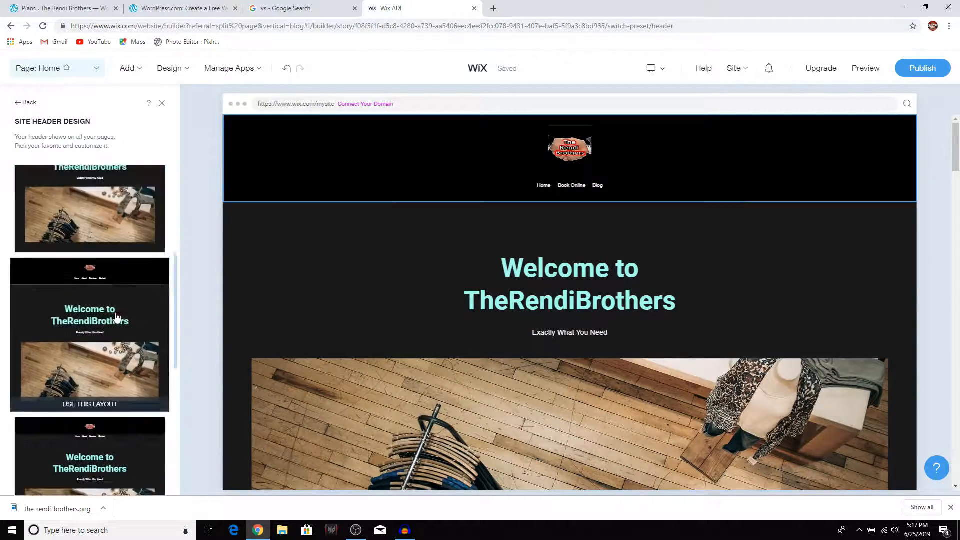
{"action": "scroll", "coordinate": [117, 319], "scroll_direction": "down", "scroll_amount": 3}
{"action": "left_click", "coordinate": [463, 186]}
{"action": "left_click", "coordinate": [481, 245]}
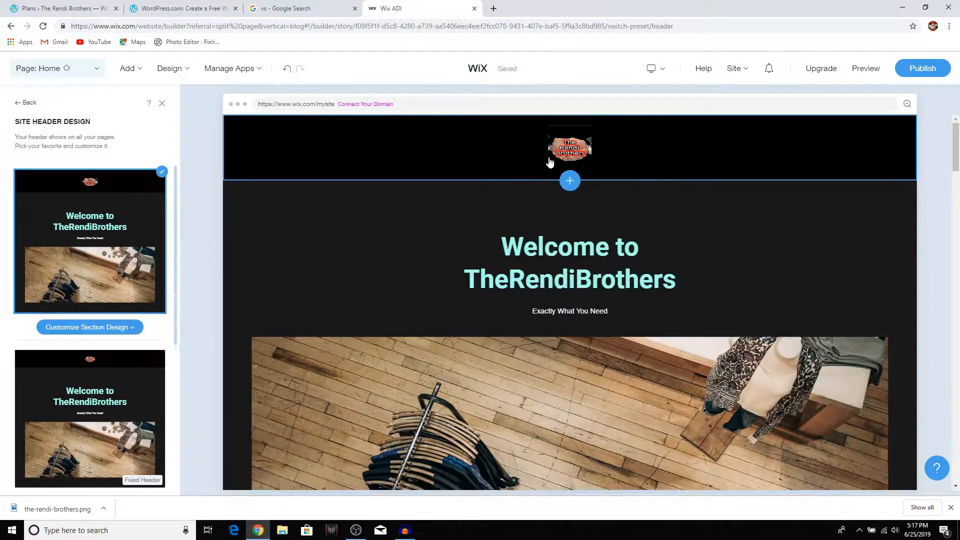
Set the header logo's size to Extra Large and go through its link options.
{"action": "left_click", "coordinate": [569, 150]}
{"action": "left_click", "coordinate": [564, 204]}
{"action": "left_click_drag", "start_coordinate": [139, 288], "coordinate": [155, 288]}
{"action": "left_click", "coordinate": [70, 359]}
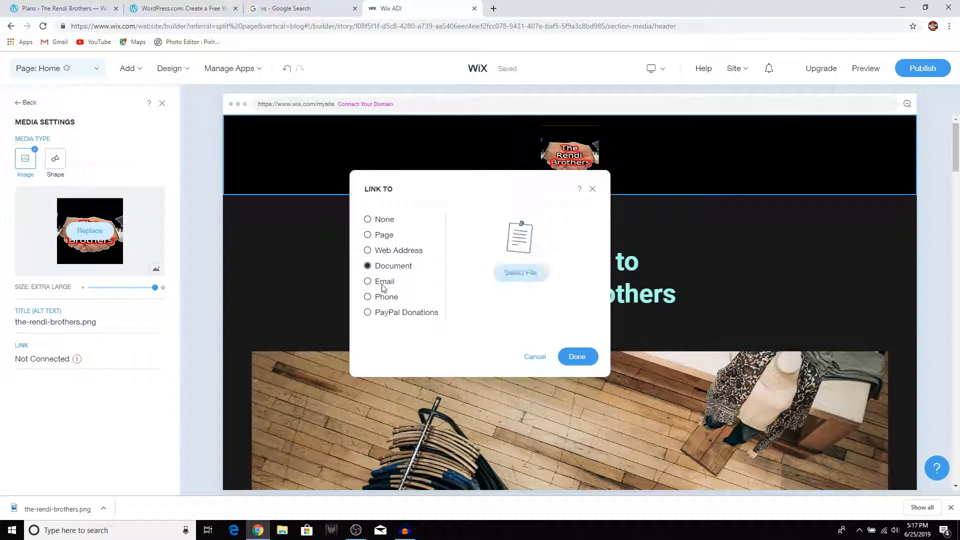
{"action": "key", "text": "ctrl+v"}
{"action": "left_click", "coordinate": [578, 357]}
{"action": "left_click", "coordinate": [26, 102]}
{"action": "left_click", "coordinate": [291, 154]}
{"action": "left_click", "coordinate": [569, 152]}
{"action": "left_click", "coordinate": [565, 204]}
{"action": "left_click", "coordinate": [162, 103]}
Look over the list of guided tours and the full styled homepage.
{"action": "left_click", "coordinate": [937, 468]}
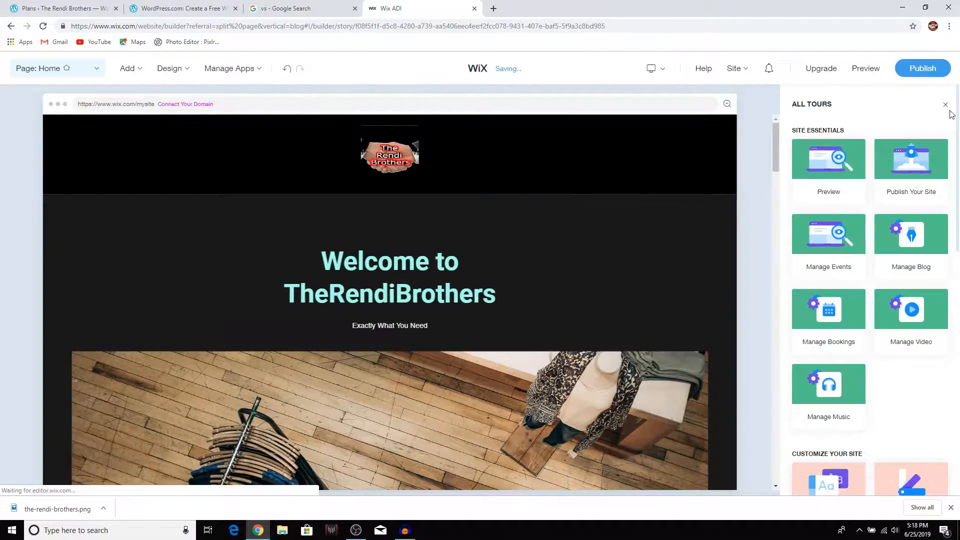
{"action": "left_click", "coordinate": [945, 105]}
{"action": "scroll", "coordinate": [806, 318], "scroll_direction": "down", "scroll_amount": 7}
{"action": "scroll", "coordinate": [806, 319], "scroll_direction": "down", "scroll_amount": 3}
{"action": "scroll", "coordinate": [607, 325], "scroll_direction": "up", "scroll_amount": 12}
Open the domain connection options and skim the premium plans page they lead to.
{"action": "left_click", "coordinate": [197, 104]}
{"action": "left_click", "coordinate": [483, 267]}
{"action": "scroll", "coordinate": [294, 188], "scroll_direction": "down", "scroll_amount": 5}
{"action": "scroll", "coordinate": [350, 200], "scroll_direction": "up", "scroll_amount": 5}
{"action": "scroll", "coordinate": [435, 236], "scroll_direction": "down", "scroll_amount": 8}
{"action": "scroll", "coordinate": [435, 235], "scroll_direction": "up", "scroll_amount": 8}
{"action": "left_click", "coordinate": [594, 9]}
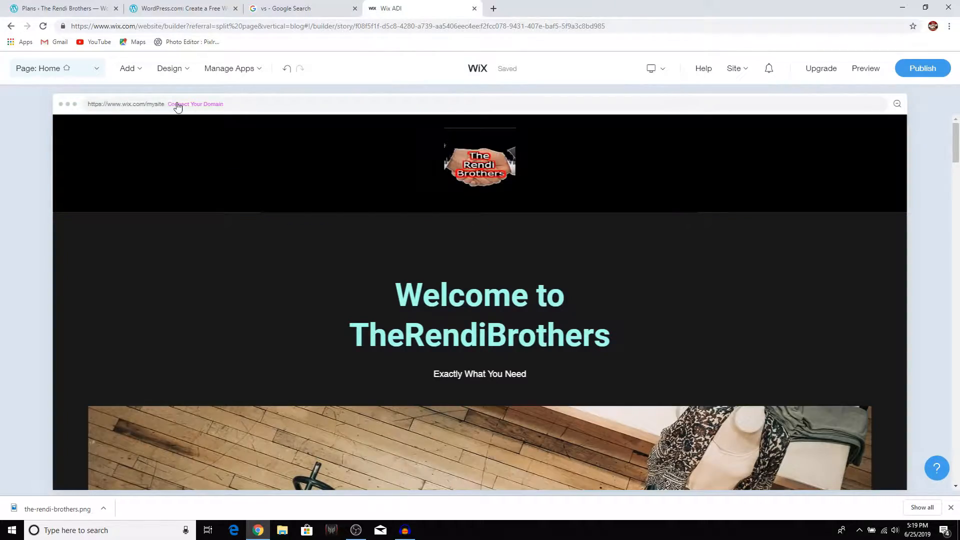
Compare the Business & eCommerce premium plans with the Website plans and close the pricing page.
{"action": "left_click", "coordinate": [196, 104]}
{"action": "left_click", "coordinate": [480, 266]}
{"action": "left_click", "coordinate": [526, 195]}
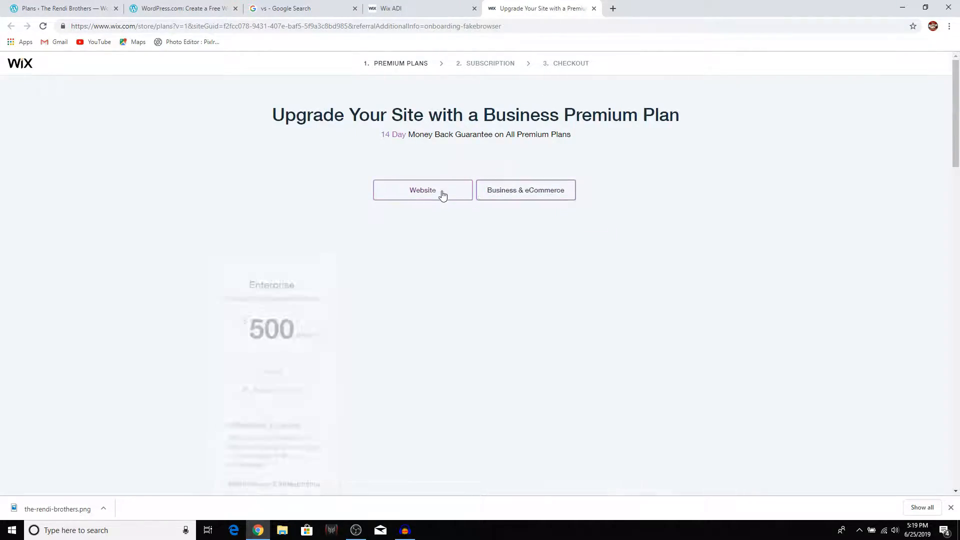
{"action": "left_click", "coordinate": [459, 194]}
{"action": "scroll", "coordinate": [432, 272], "scroll_direction": "down", "scroll_amount": 18}
{"action": "scroll", "coordinate": [429, 254], "scroll_direction": "up", "scroll_amount": 18}
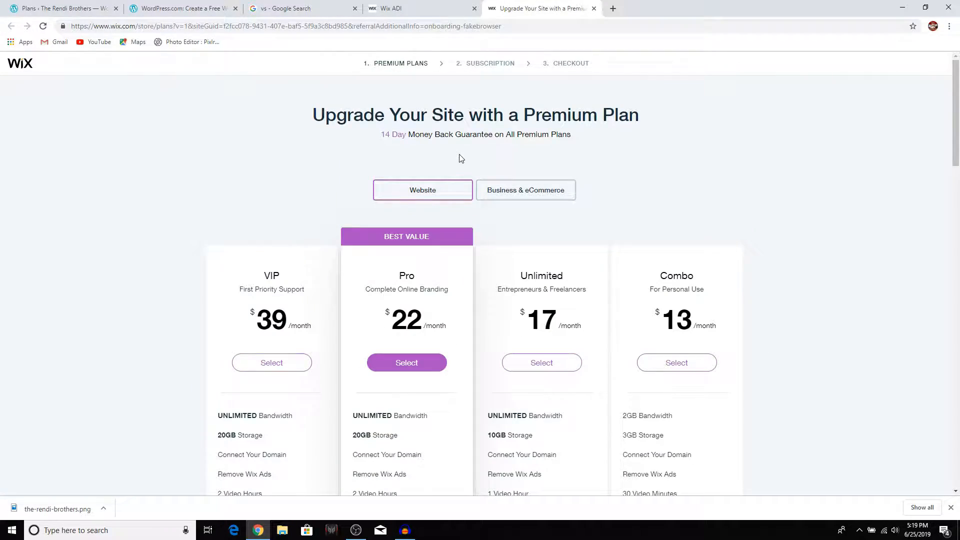
{"action": "scroll", "coordinate": [455, 162], "scroll_direction": "down", "scroll_amount": 2}
{"action": "left_click", "coordinate": [594, 9]}
Revisit the Connect Your Domain options and return to the site editor.
{"action": "left_click", "coordinate": [529, 100]}
{"action": "left_click", "coordinate": [195, 104]}
{"action": "left_click", "coordinate": [459, 313]}
{"action": "left_click", "coordinate": [595, 8]}
{"action": "left_click", "coordinate": [196, 104]}
{"action": "left_click", "coordinate": [941, 69]}
Change the Welcome section's title to "Welcome to TheRendiBrother's Website".
{"action": "left_click", "coordinate": [898, 104]}
{"action": "scroll", "coordinate": [350, 150], "scroll_direction": "down", "scroll_amount": 1}
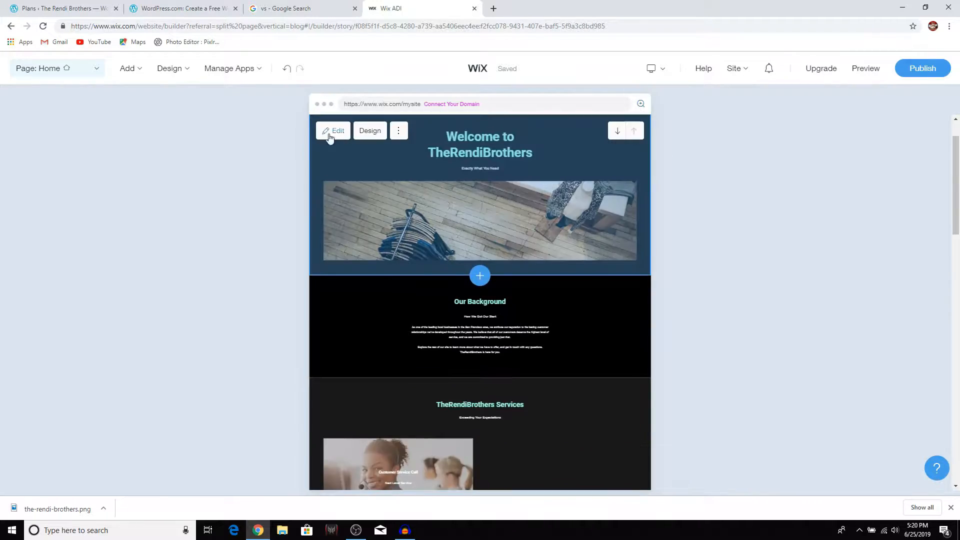
{"action": "left_click", "coordinate": [328, 132]}
{"action": "left_click", "coordinate": [135, 245]}
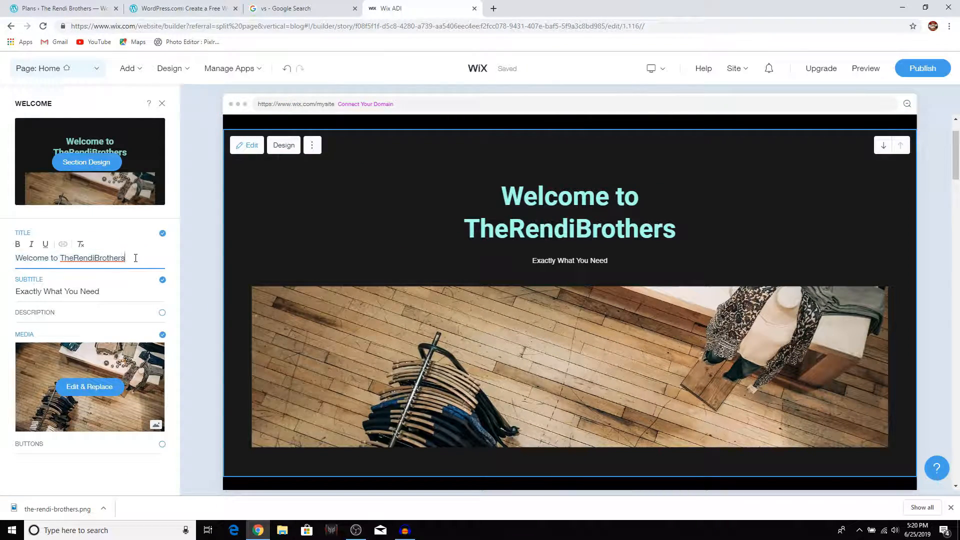
{"action": "key", "text": "BackSpace"}
{"action": "type", "text": "'s Website"}
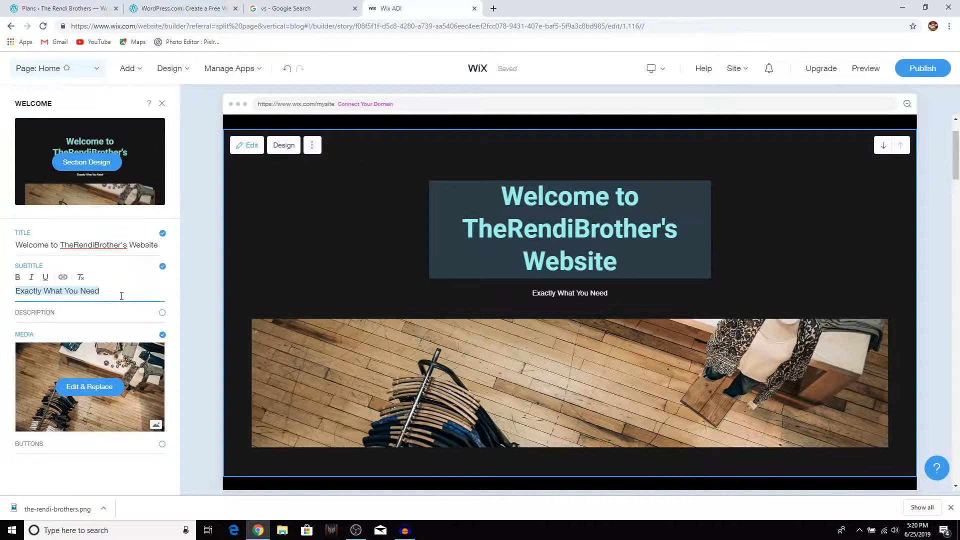
Remove the subtitle and the description from the Welcome section.
{"action": "key", "text": "BackSpace"}
{"action": "left_click", "coordinate": [84, 316]}
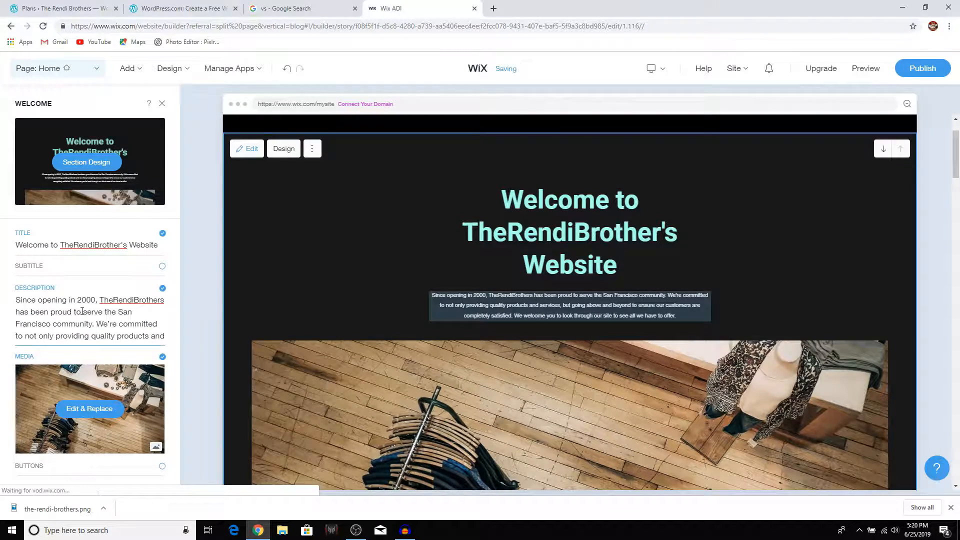
{"action": "key", "text": "ctrl+a"}
{"action": "key", "text": "BackSpace"}
{"action": "left_click", "coordinate": [161, 290]}
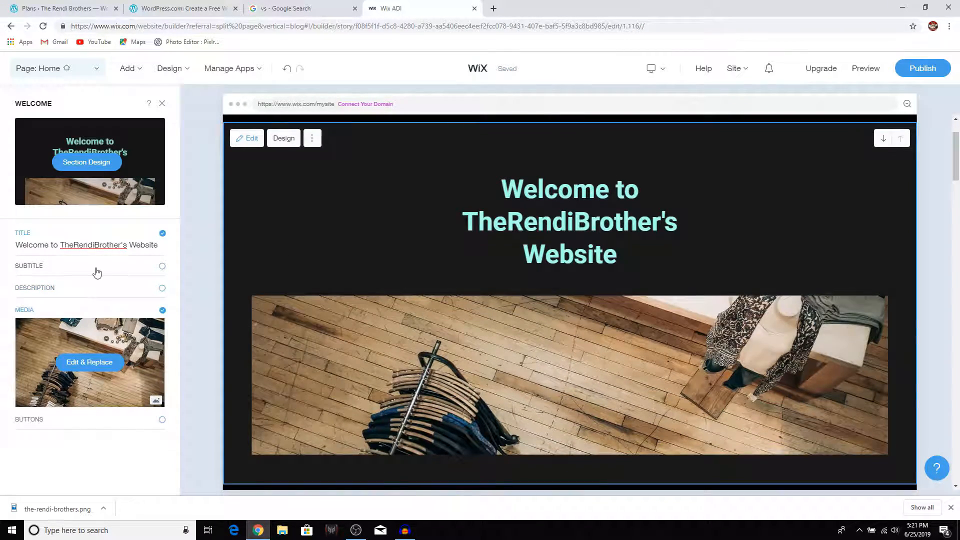
Try the Welcome section with its media hidden and its buttons enabled, and restore both.
{"action": "left_click", "coordinate": [162, 310]}
{"action": "left_click", "coordinate": [163, 329]}
{"action": "left_click", "coordinate": [163, 328]}
{"action": "left_click", "coordinate": [163, 309]}
Switch the Welcome section's media type to Video and open the media upload options.
{"action": "left_click", "coordinate": [111, 364]}
{"action": "left_click", "coordinate": [56, 159]}
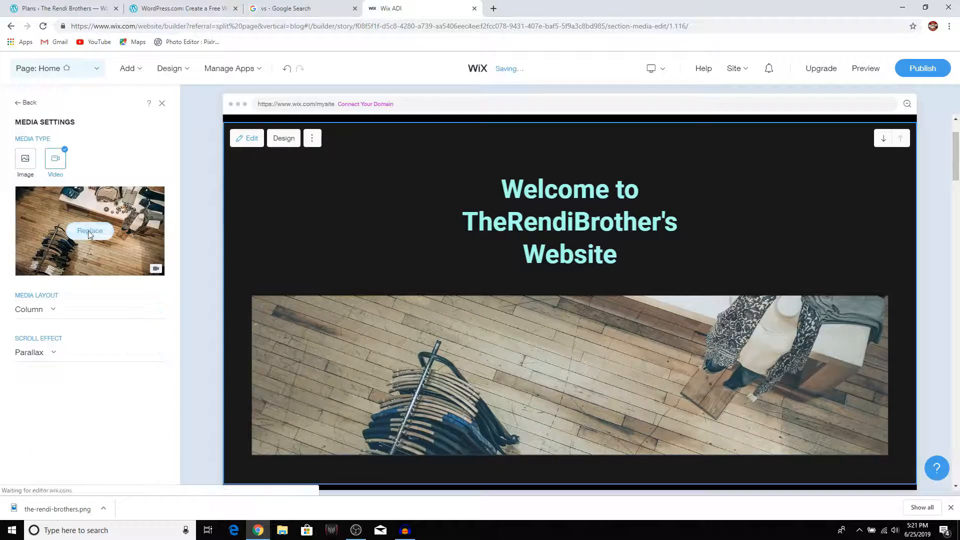
{"action": "left_click", "coordinate": [89, 231]}
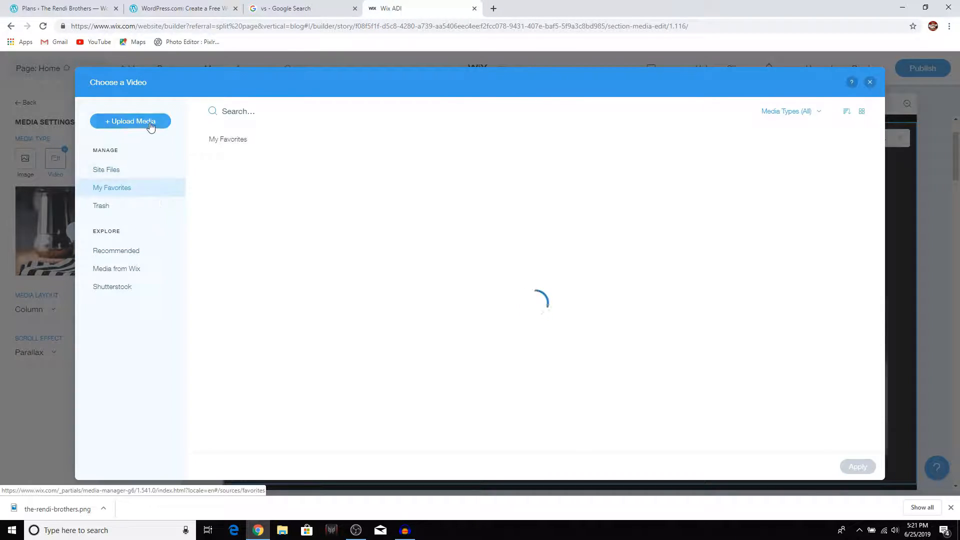
{"action": "left_click", "coordinate": [150, 124]}
{"action": "left_click", "coordinate": [580, 322]}
{"action": "left_click", "coordinate": [254, 430]}
{"action": "left_click", "coordinate": [140, 121]}
Open The Rendi Brothers channel on YouTube and browse its home page and full video list.
{"action": "left_click", "coordinate": [494, 9]}
{"action": "left_click", "coordinate": [94, 42]}
{"action": "left_click", "coordinate": [929, 66]}
{"action": "left_click", "coordinate": [827, 124]}
{"action": "scroll", "coordinate": [428, 273], "scroll_direction": "down", "scroll_amount": 20}
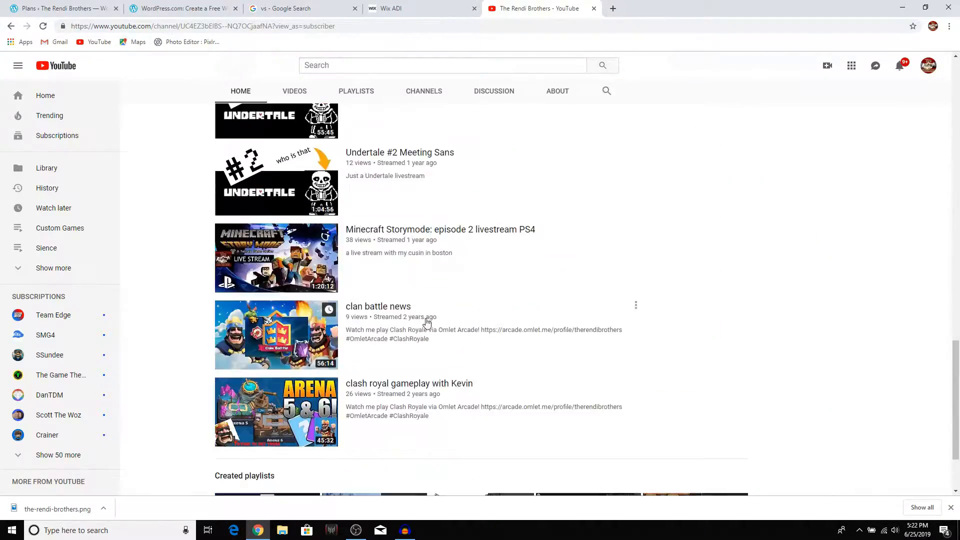
{"action": "scroll", "coordinate": [427, 324], "scroll_direction": "up", "scroll_amount": 19}
{"action": "left_click", "coordinate": [295, 176]}
{"action": "scroll", "coordinate": [381, 265], "scroll_direction": "down", "scroll_amount": 17}
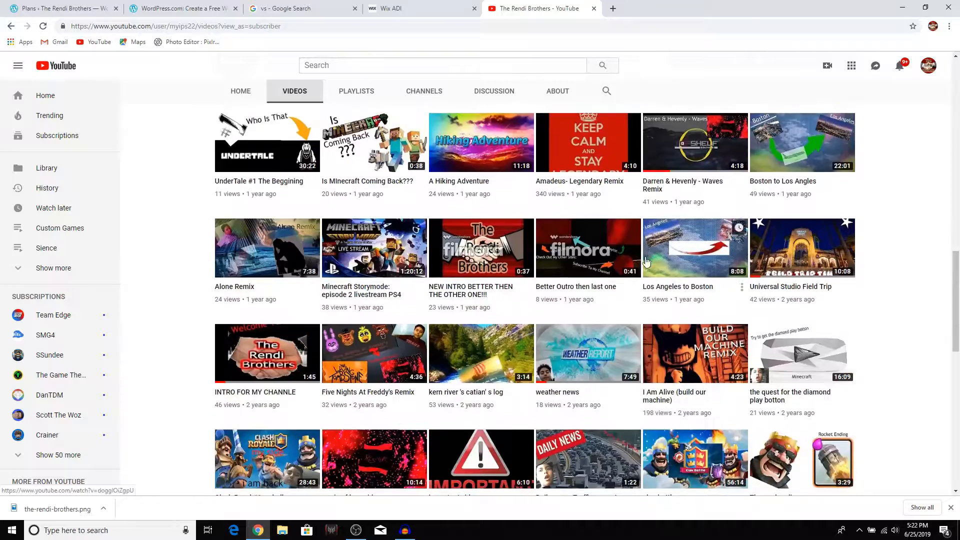
{"action": "scroll", "coordinate": [528, 343], "scroll_direction": "down", "scroll_amount": 18}
{"action": "scroll", "coordinate": [528, 343], "scroll_direction": "up", "scroll_amount": 20}
Search YouTube for "therendibrothers", open the channel's intro video in a new tab and copy its address.
{"action": "left_click", "coordinate": [443, 66]}
{"action": "type", "text": "therendibrothers"}
{"action": "key", "text": "Return"}
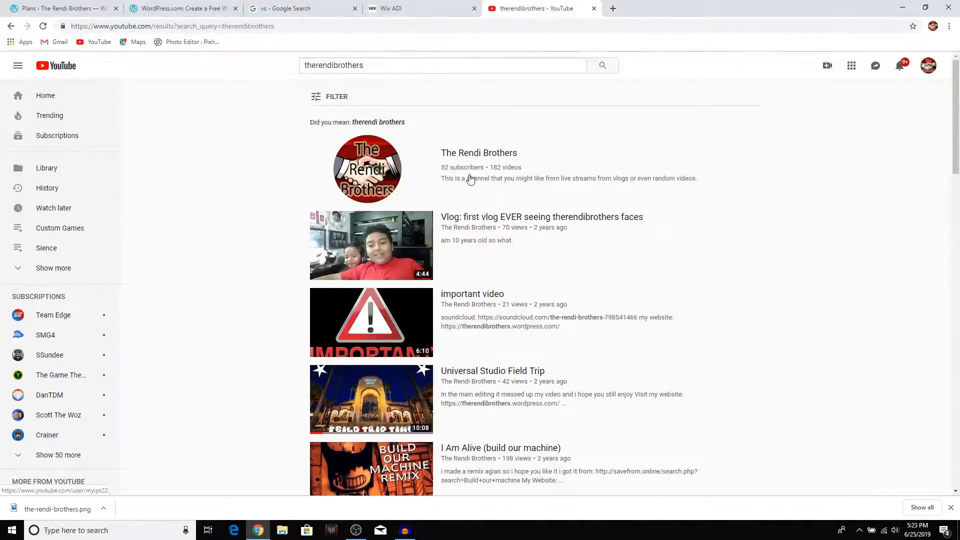
{"action": "left_click", "coordinate": [392, 195]}
{"action": "left_click", "coordinate": [279, 313]}
{"action": "left_click", "coordinate": [87, 418]}
{"action": "left_click", "coordinate": [264, 26]}
Return to the Wix media upload and try to import the YouTube intro video from its web address.
{"action": "left_click", "coordinate": [410, 8]}
{"action": "left_click", "coordinate": [309, 405]}
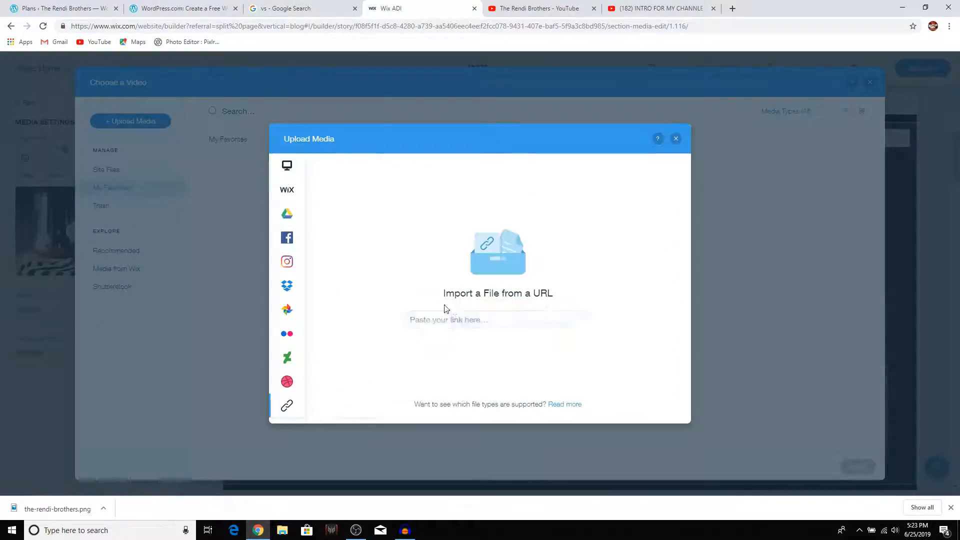
{"action": "left_click", "coordinate": [428, 324]}
{"action": "type", "text": "https://www.youtube.com/watch?v=rDwkXH6OPGw"}
{"action": "key", "text": "Return"}
{"action": "left_click", "coordinate": [252, 429]}
{"action": "key", "text": "Escape"}
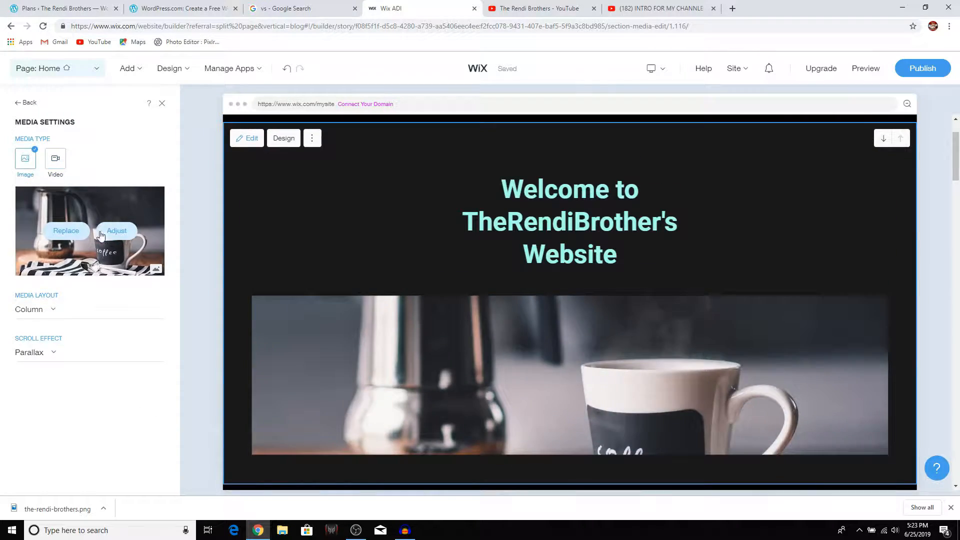
Try to replace the Welcome section's image, reload the editor, and close the editor and YouTube tabs.
{"action": "left_click", "coordinate": [66, 231]}
{"action": "double_click", "coordinate": [489, 347]}
{"action": "left_click", "coordinate": [43, 26]}
{"action": "left_click", "coordinate": [527, 83]}
{"action": "left_click", "coordinate": [473, 9]}
{"action": "left_click", "coordinate": [531, 103]}
{"action": "left_click", "coordinate": [473, 9]}
{"action": "left_click", "coordinate": [473, 9]}
Search Google for "wix", open the TheRendiBrothers dashboard, launch the site editor in a new tab and return to the dashboard.
{"action": "key", "text": "ctrl+t"}
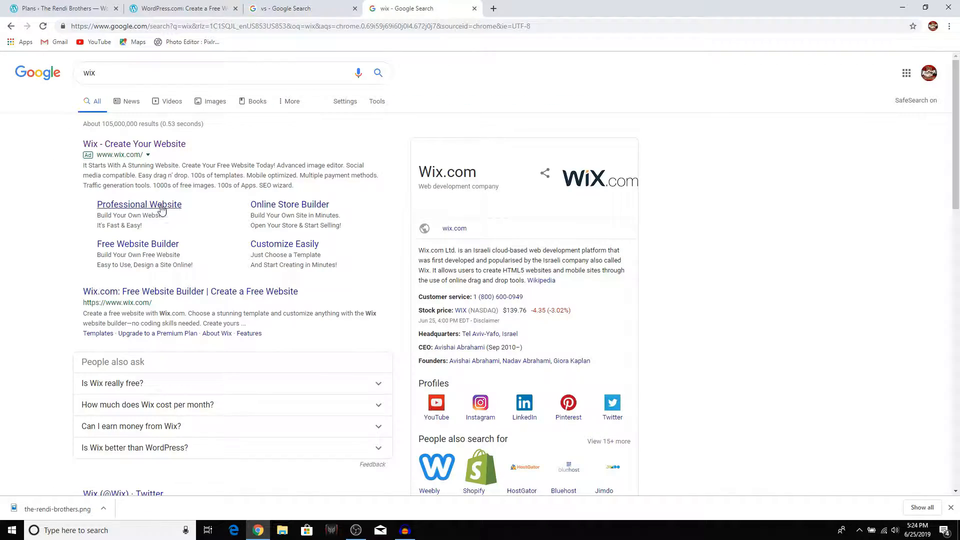
{"action": "left_click", "coordinate": [165, 205]}
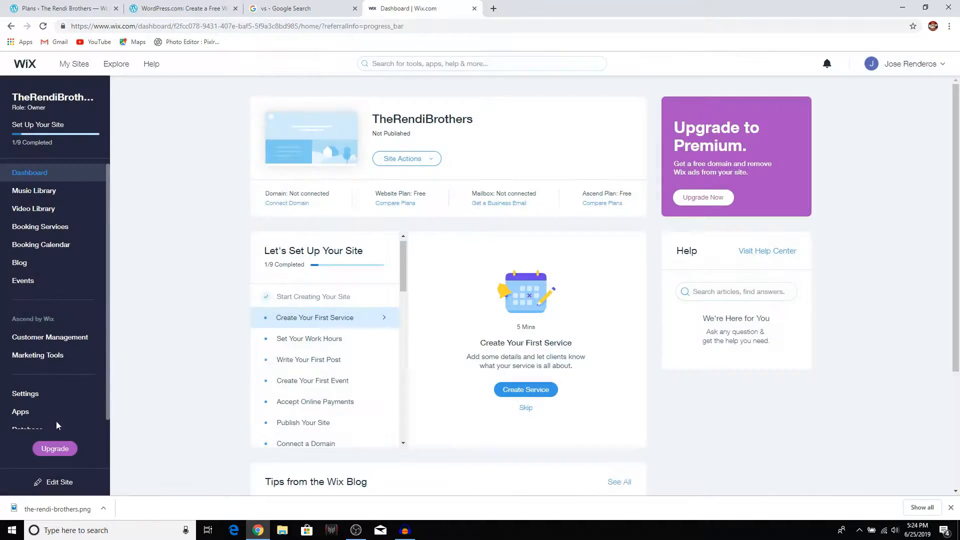
{"action": "scroll", "coordinate": [425, 133], "scroll_direction": "down", "scroll_amount": 3}
{"action": "scroll", "coordinate": [425, 133], "scroll_direction": "up", "scroll_amount": 3}
{"action": "left_click", "coordinate": [407, 159]}
{"action": "left_click", "coordinate": [402, 180]}
{"action": "left_click", "coordinate": [420, 8]}
Try to change the site address in the Rename Site dialog.
{"action": "left_click", "coordinate": [407, 159]}
{"action": "left_click", "coordinate": [402, 216]}
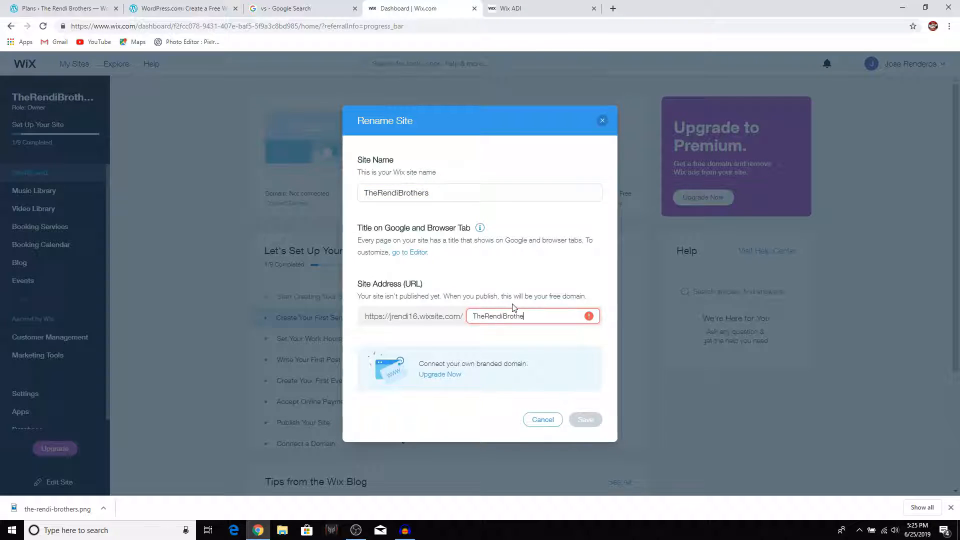
{"action": "key", "text": "Escape"}
Open the TheRendiBrothers site for editing from the dashboard's site actions.
{"action": "left_click", "coordinate": [407, 159]}
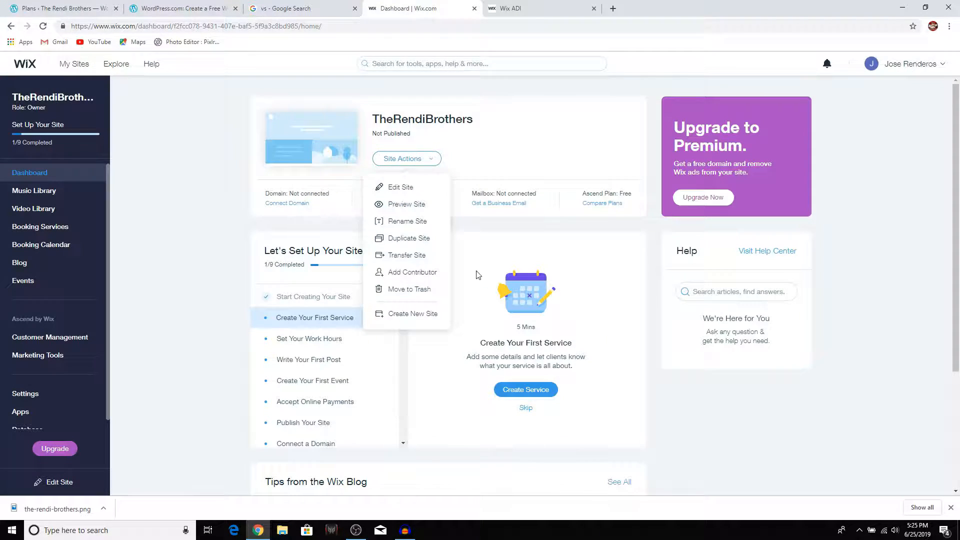
{"action": "left_click", "coordinate": [407, 159]}
{"action": "left_click", "coordinate": [400, 187]}
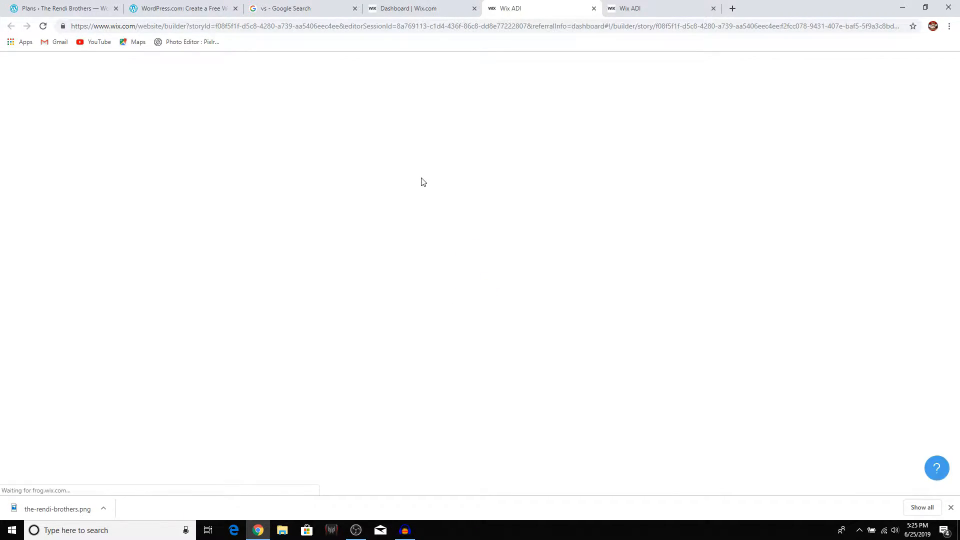
Remove the media image from the Welcome section.
{"action": "scroll", "coordinate": [532, 242], "scroll_direction": "down", "scroll_amount": 8}
{"action": "scroll", "coordinate": [538, 240], "scroll_direction": "up", "scroll_amount": 7}
{"action": "left_click", "coordinate": [240, 172]}
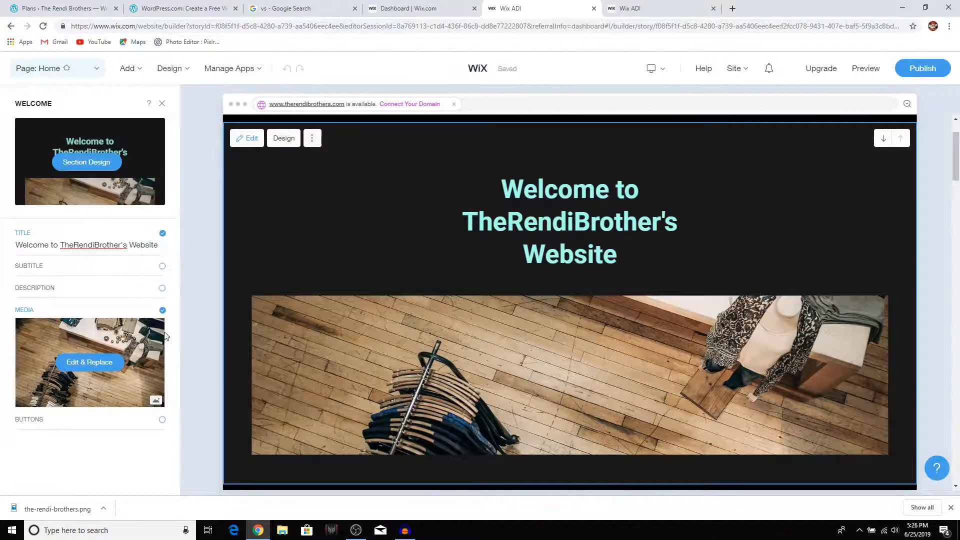
{"action": "left_click", "coordinate": [163, 310]}
Add the Video Player section with the palm-tree channel cover between the Our Background and Services sections.
{"action": "scroll", "coordinate": [627, 240], "scroll_direction": "down", "scroll_amount": 15}
{"action": "scroll", "coordinate": [610, 277], "scroll_direction": "up", "scroll_amount": 9}
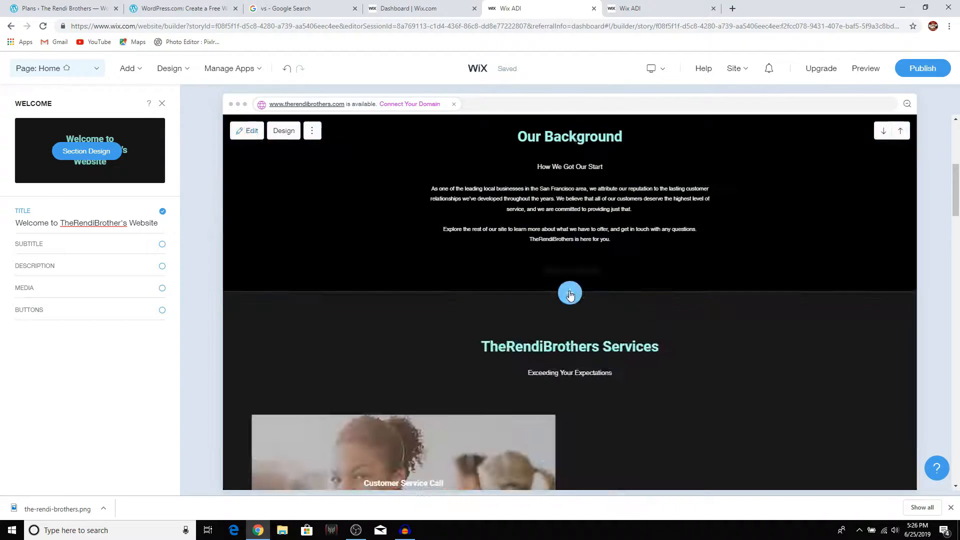
{"action": "left_click", "coordinate": [571, 294]}
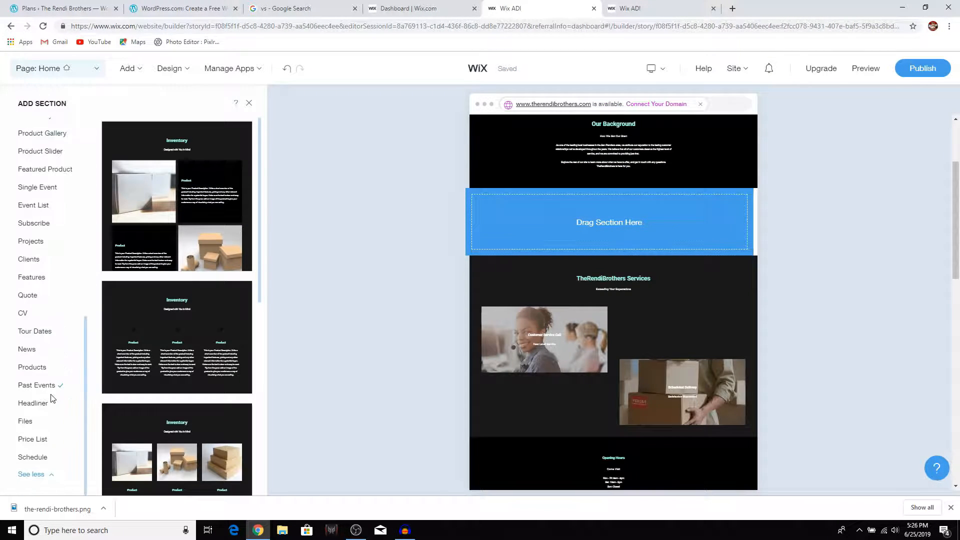
{"action": "left_click", "coordinate": [50, 277]}
{"action": "left_click", "coordinate": [55, 239]}
{"action": "scroll", "coordinate": [56, 240], "scroll_direction": "up", "scroll_amount": 3}
{"action": "left_click", "coordinate": [40, 297]}
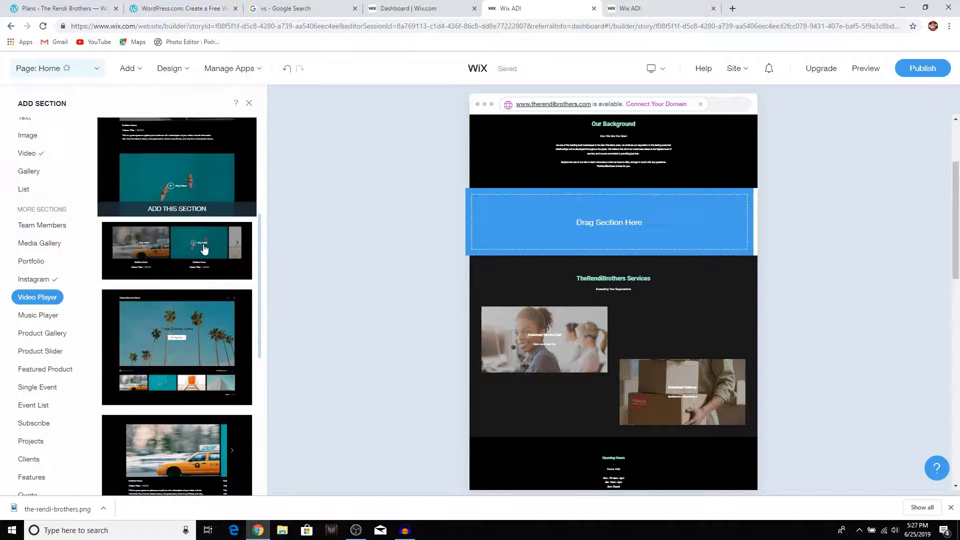
{"action": "left_click_drag", "start_coordinate": [177, 310], "coordinate": [544, 271]}
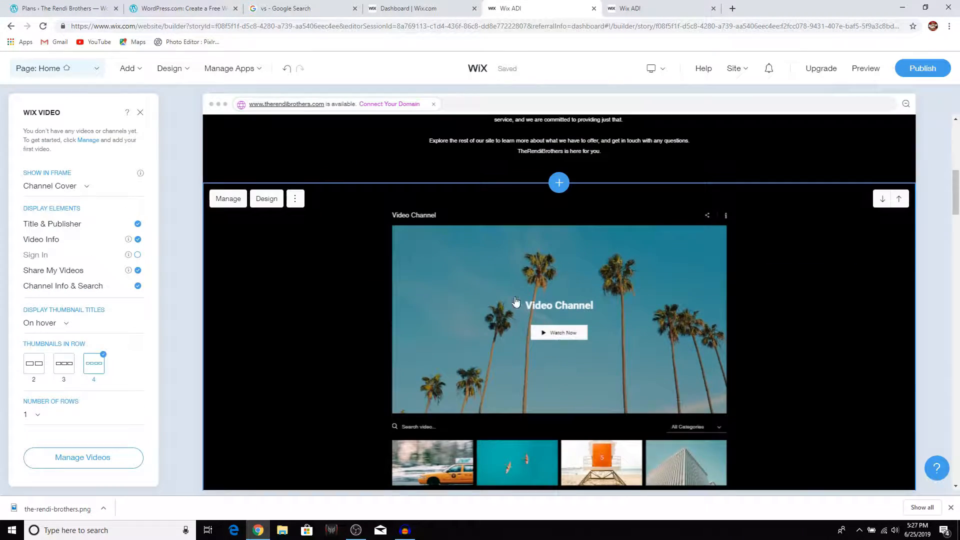
Review the Wix Video section's frame, thumbnail title and row number options.
{"action": "left_click", "coordinate": [86, 188]}
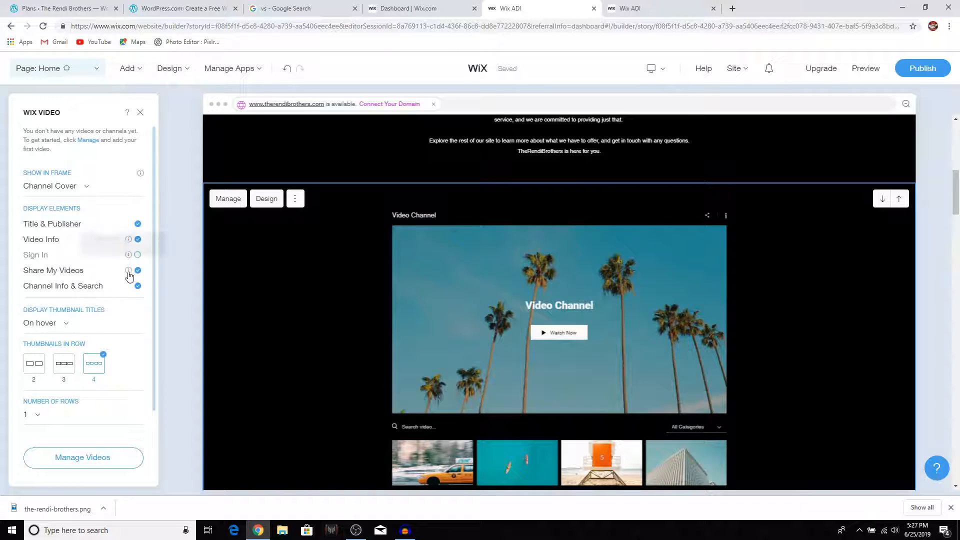
{"action": "left_click", "coordinate": [77, 331]}
{"action": "scroll", "coordinate": [65, 349], "scroll_direction": "down", "scroll_amount": 1}
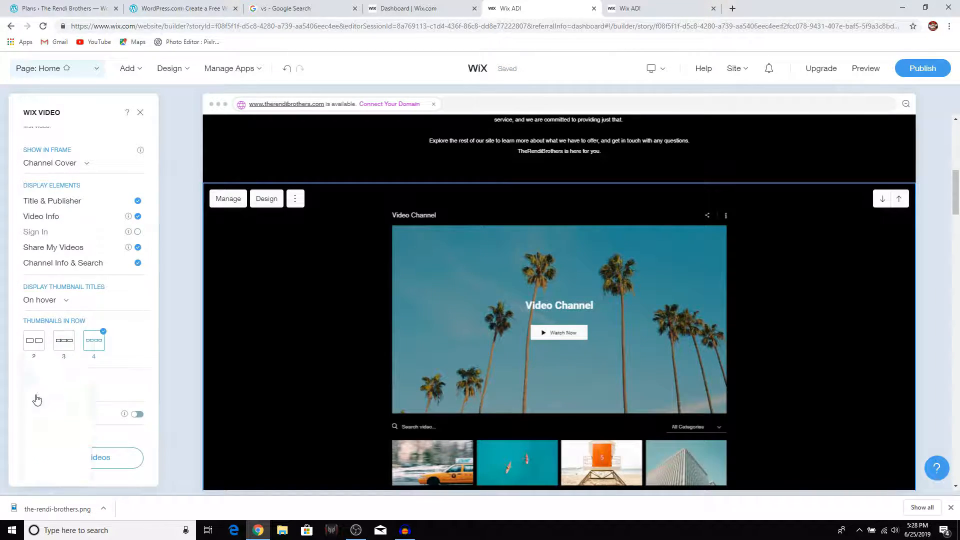
{"action": "type", "text": "0"}
Open the video manager for the new section and look up "therendibrothers" on YouTube in a new tab.
{"action": "left_click", "coordinate": [118, 454]}
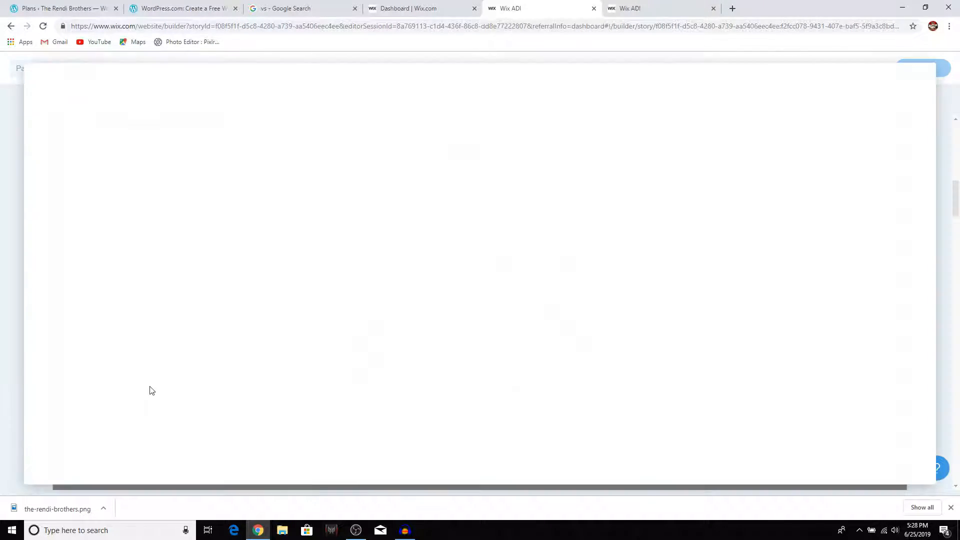
{"action": "key", "text": "ctrl+t"}
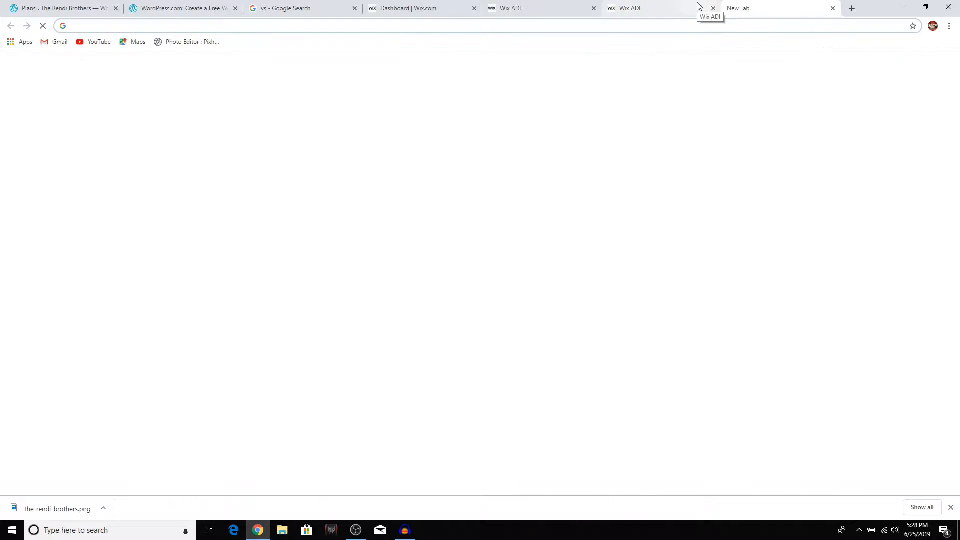
{"action": "type", "text": "therendibrothers"}
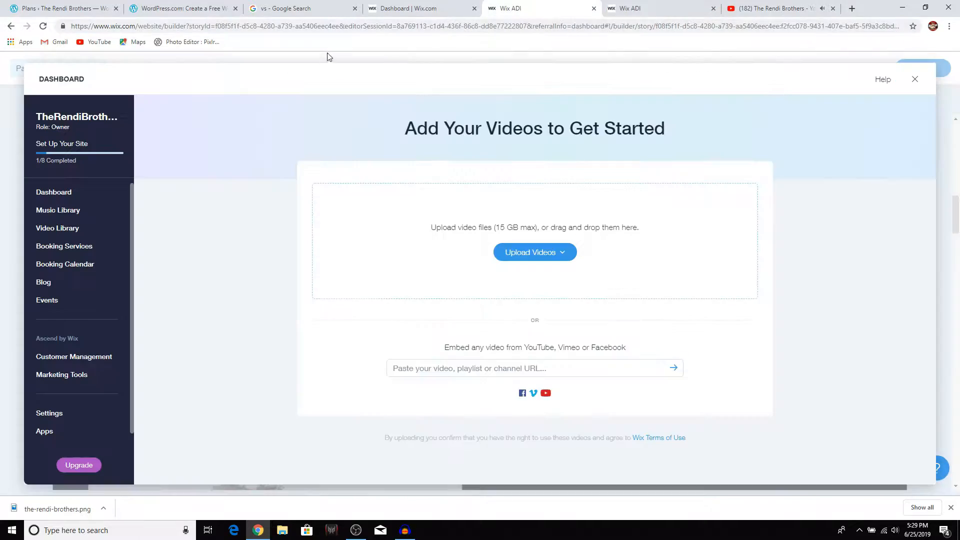
Embed The Rendi Brothers YouTube channel from its URL as a video feed and return to the page editor.
{"action": "left_click", "coordinate": [529, 369]}
{"action": "key", "text": "ctrl+v"}
{"action": "left_click", "coordinate": [746, 321]}
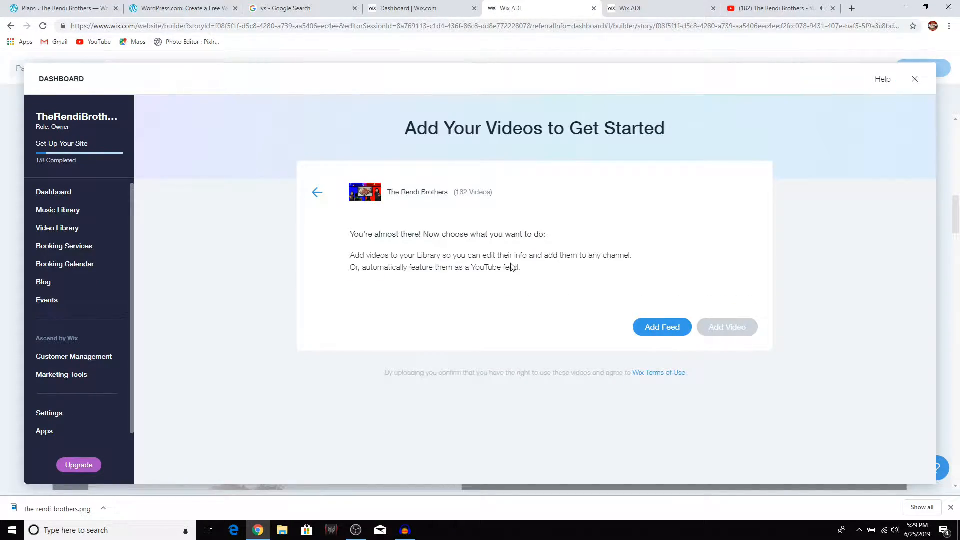
{"action": "left_click", "coordinate": [659, 329]}
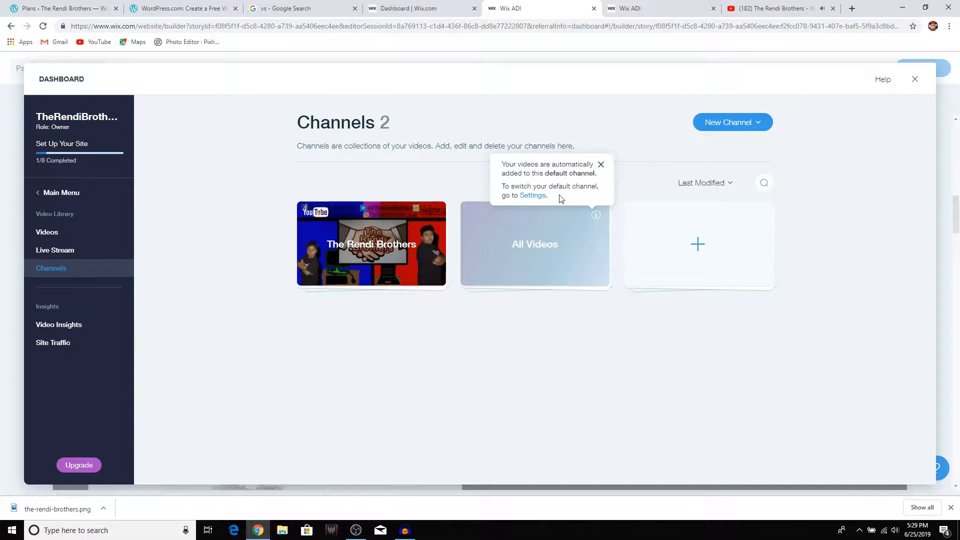
{"action": "left_click", "coordinate": [915, 79]}
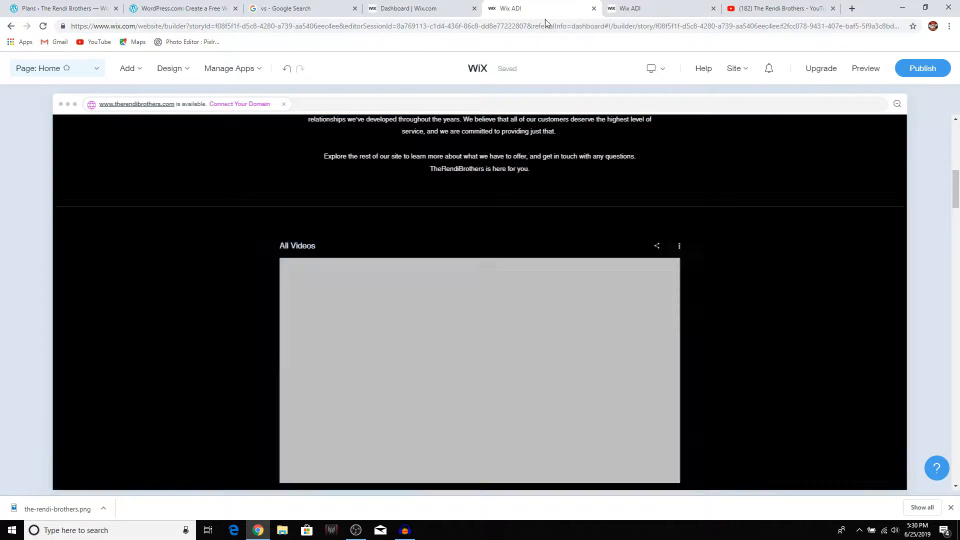
Close the duplicate Wix ADI tab and reopen the video manager from the homepage video section.
{"action": "left_click", "coordinate": [645, 9]}
{"action": "left_click", "coordinate": [713, 9]}
{"action": "left_click", "coordinate": [536, 10]}
{"action": "left_click", "coordinate": [114, 130]}
{"action": "left_click", "coordinate": [161, 102]}
{"action": "left_click", "coordinate": [77, 131]}
{"action": "left_click", "coordinate": [143, 152]}
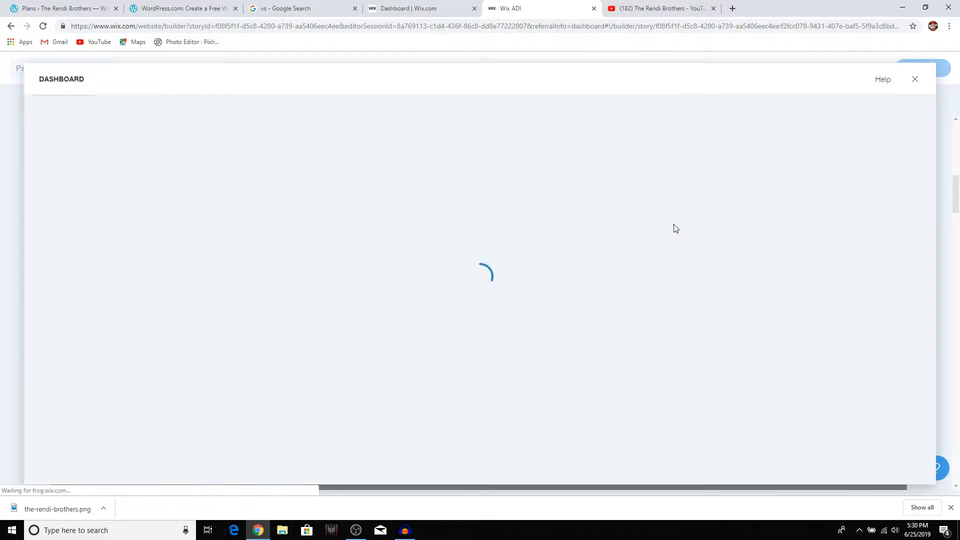
Embed The Rendi Brothers channel URL again and add it as a feed.
{"action": "left_click", "coordinate": [550, 254]}
{"action": "left_click", "coordinate": [571, 373]}
{"action": "key", "text": "ctrl+v"}
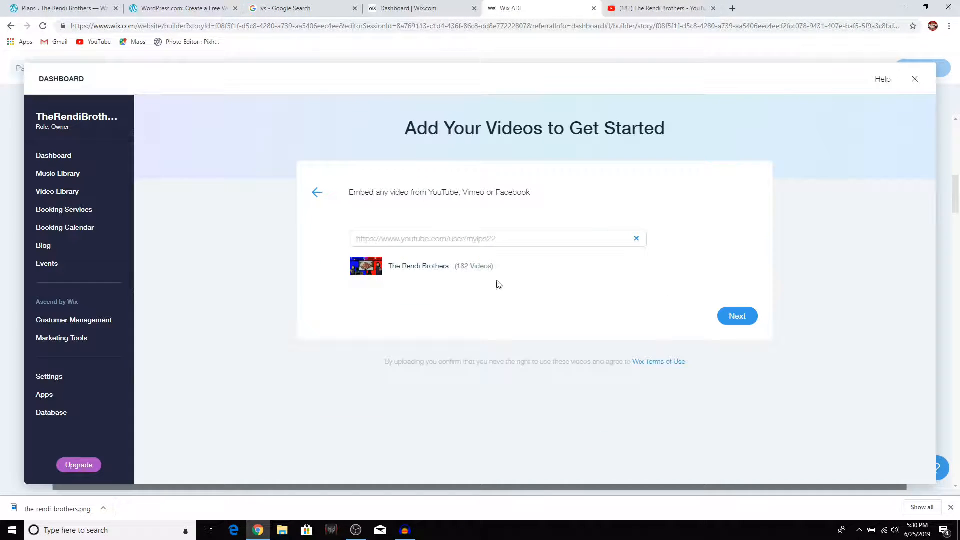
{"action": "left_click", "coordinate": [737, 318]}
{"action": "left_click", "coordinate": [663, 327]}
Create another channel as a YouTube Feed using The Rendi Brothers channel URL.
{"action": "left_click", "coordinate": [731, 122]}
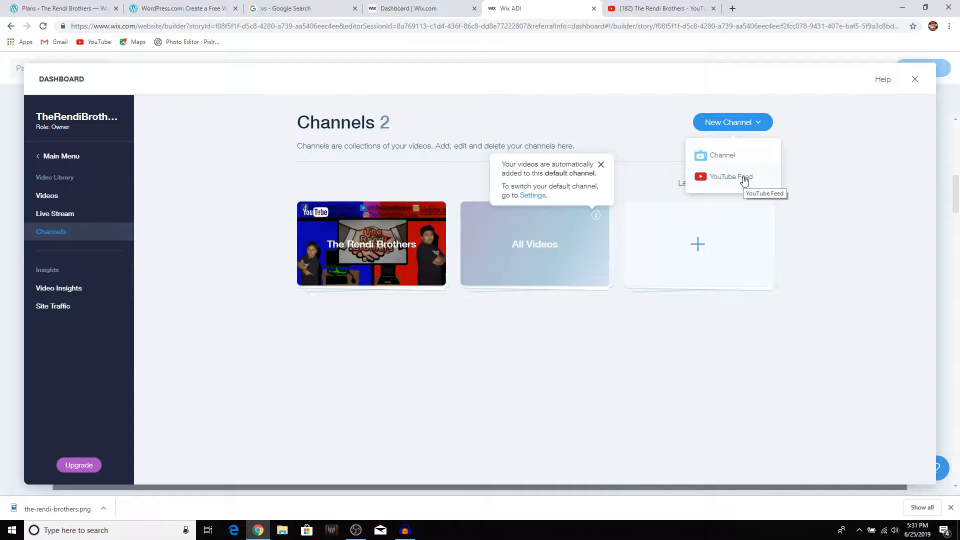
{"action": "left_click", "coordinate": [742, 183]}
{"action": "key", "text": "ctrl+v"}
{"action": "left_click", "coordinate": [592, 328]}
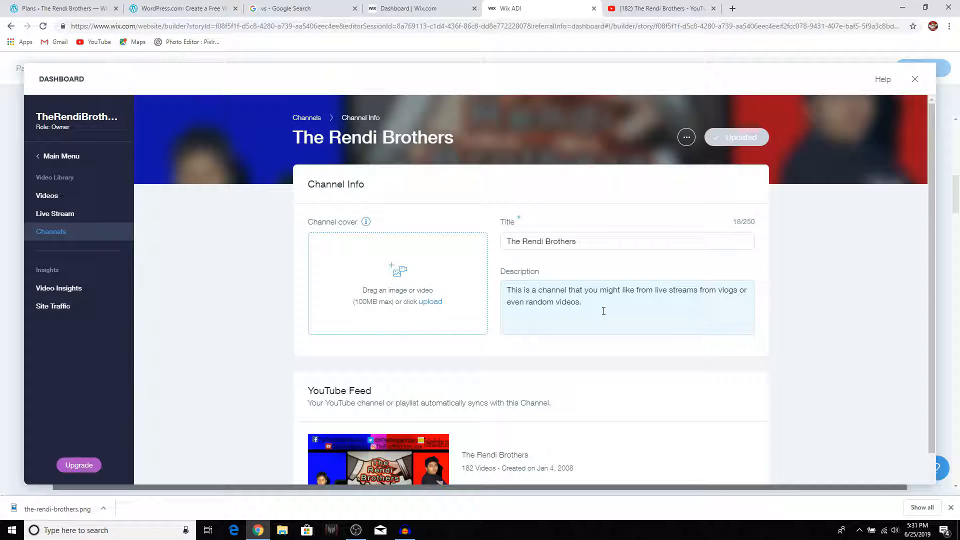
Give the channel the Rendi Brothers logo as cover and the description "Basically you can watch my videos here as well".
{"action": "left_click", "coordinate": [686, 137]}
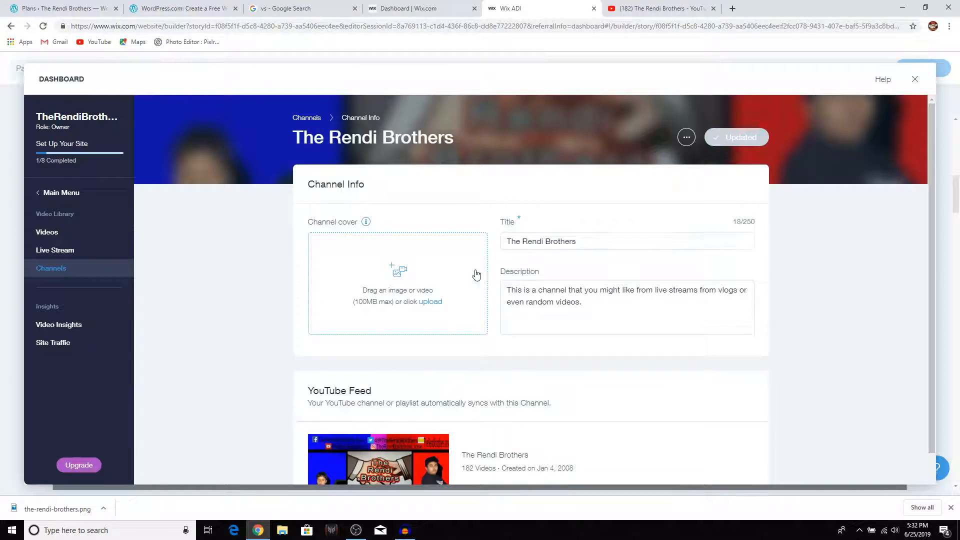
{"action": "scroll", "coordinate": [521, 279], "scroll_direction": "down", "scroll_amount": 2}
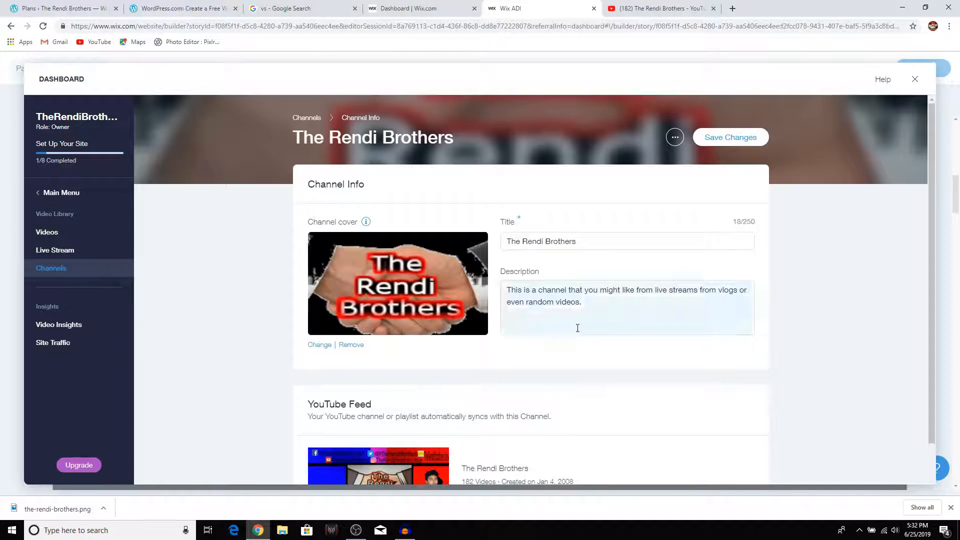
{"action": "left_click_drag", "start_coordinate": [573, 326], "coordinate": [479, 296]}
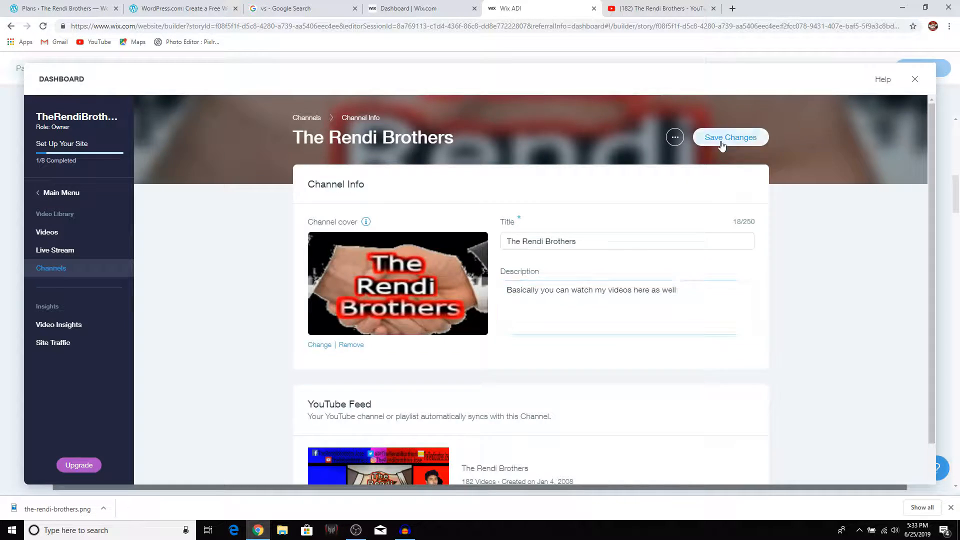
{"action": "left_click", "coordinate": [916, 79]}
Preview the site and try the video section's search with "welcom to my".
{"action": "left_click", "coordinate": [145, 175]}
{"action": "left_click", "coordinate": [153, 204]}
{"action": "scroll", "coordinate": [120, 276], "scroll_direction": "down", "scroll_amount": 1}
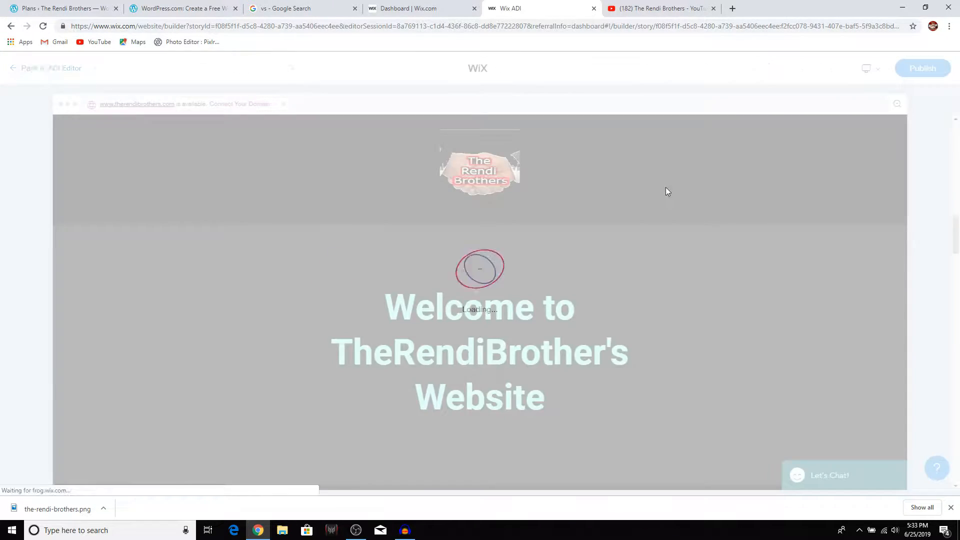
{"action": "scroll", "coordinate": [522, 302], "scroll_direction": "down", "scroll_amount": 14}
{"action": "left_click", "coordinate": [529, 313]}
{"action": "scroll", "coordinate": [530, 313], "scroll_direction": "up", "scroll_amount": 1}
{"action": "type", "text": "answer in my"}
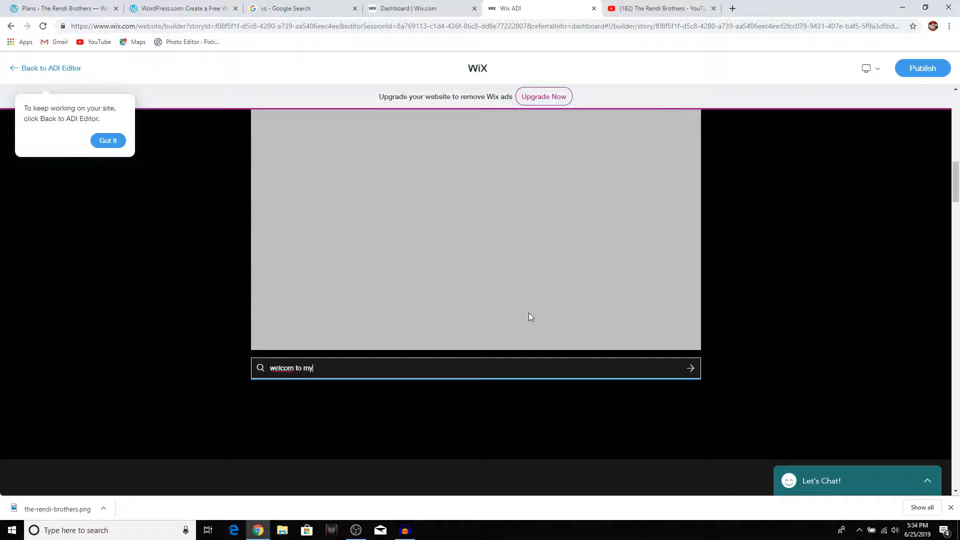
{"action": "scroll", "coordinate": [797, 259], "scroll_direction": "up", "scroll_amount": 4}
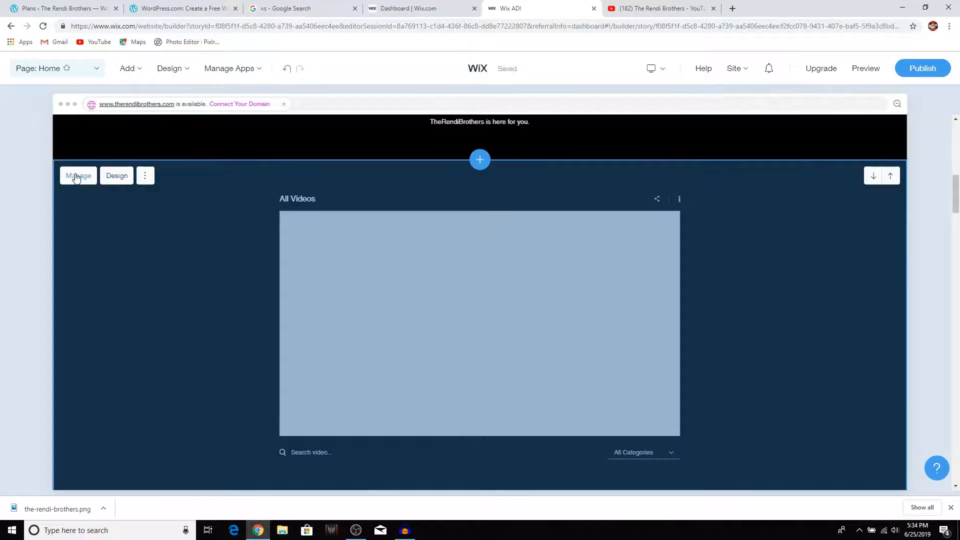
Inspect the info of the channel with the logo cover in the video manager's channel list.
{"action": "left_click", "coordinate": [76, 177]}
{"action": "left_click", "coordinate": [737, 325]}
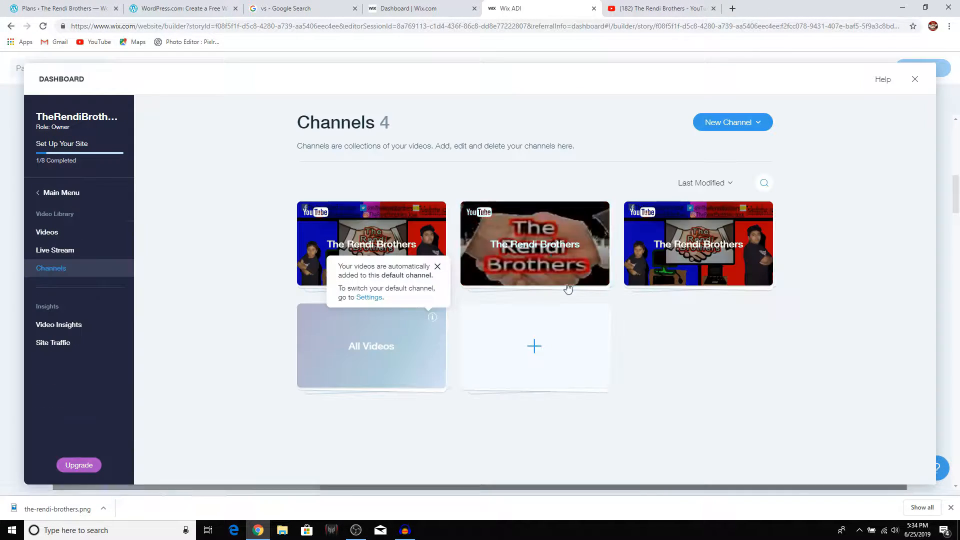
{"action": "left_click", "coordinate": [538, 230]}
{"action": "left_click", "coordinate": [686, 138]}
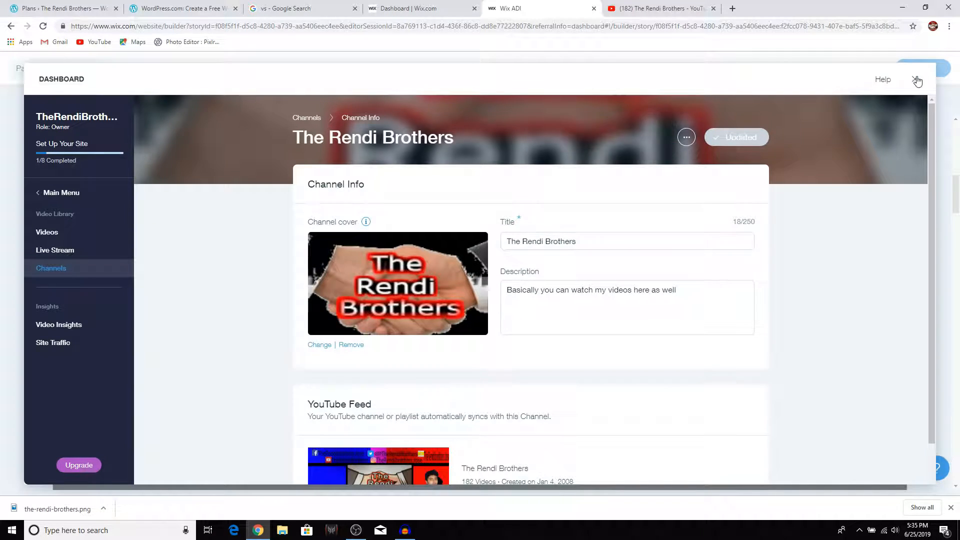
{"action": "left_click", "coordinate": [917, 79]}
Set the Wix Video section to display The Rendi Brothers channel instead of All Videos.
{"action": "scroll", "coordinate": [648, 270], "scroll_direction": "up", "scroll_amount": 1}
{"action": "scroll", "coordinate": [840, 242], "scroll_direction": "down", "scroll_amount": 5}
{"action": "left_click", "coordinate": [145, 132]}
{"action": "left_click", "coordinate": [132, 154]}
{"action": "scroll", "coordinate": [124, 145], "scroll_direction": "up", "scroll_amount": 1}
{"action": "left_click", "coordinate": [82, 144]}
{"action": "left_click", "coordinate": [80, 158]}
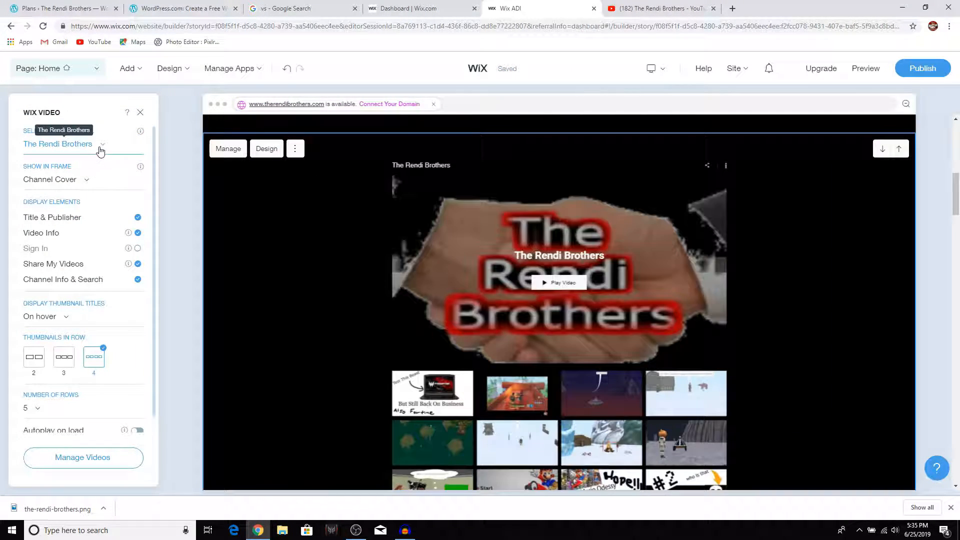
{"action": "left_click", "coordinate": [86, 180]}
{"action": "left_click", "coordinate": [86, 183]}
{"action": "left_click", "coordinate": [140, 112]}
Preview the site, try playing the channel's video and page through the video thumbnails before returning to the editor.
{"action": "left_click", "coordinate": [866, 69]}
{"action": "scroll", "coordinate": [521, 195], "scroll_direction": "down", "scroll_amount": 10}
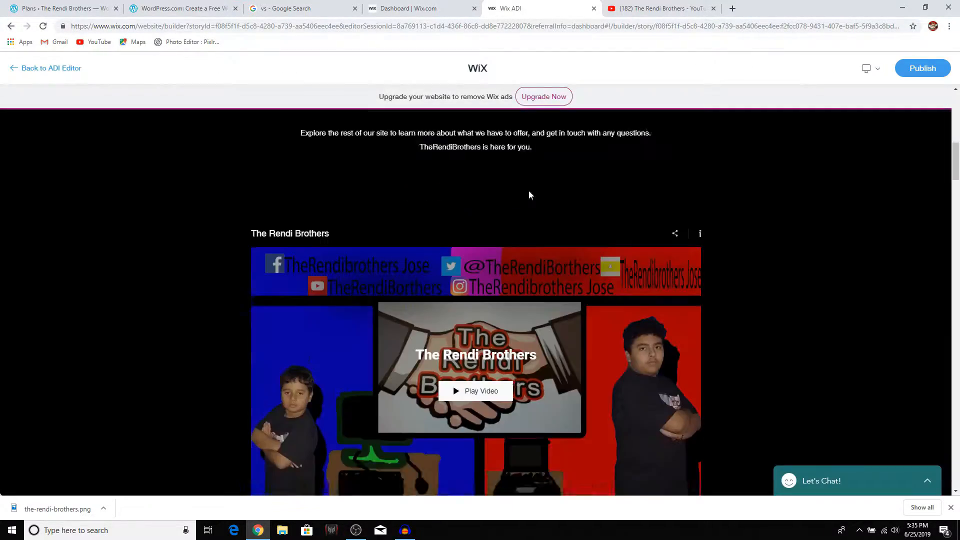
{"action": "scroll", "coordinate": [521, 195], "scroll_direction": "down", "scroll_amount": 2}
{"action": "left_click", "coordinate": [477, 291]}
{"action": "left_click", "coordinate": [476, 273]}
{"action": "left_click", "coordinate": [267, 393]}
{"action": "scroll", "coordinate": [500, 320], "scroll_direction": "down", "scroll_amount": 8}
{"action": "left_click", "coordinate": [680, 356]}
{"action": "scroll", "coordinate": [680, 380], "scroll_direction": "up", "scroll_amount": 1}
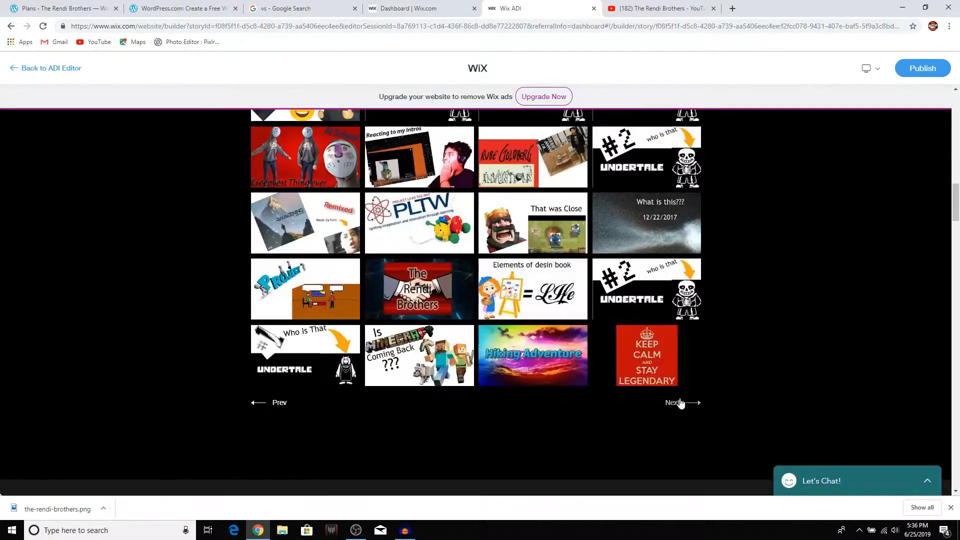
{"action": "scroll", "coordinate": [635, 323], "scroll_direction": "up", "scroll_amount": 15}
{"action": "left_click", "coordinate": [50, 68]}
Title the About section "Why a Website?" and turn off its subtitle.
{"action": "left_click", "coordinate": [126, 230]}
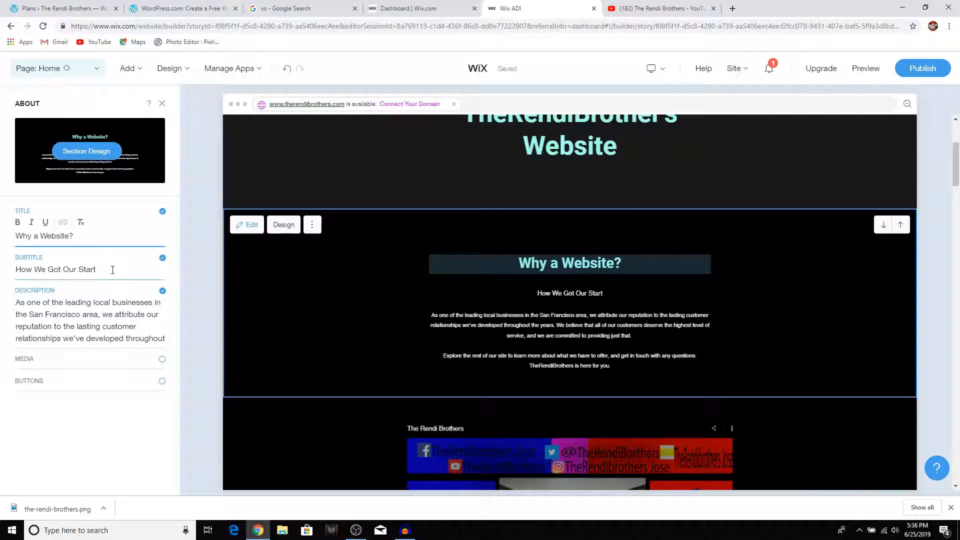
{"action": "left_click", "coordinate": [162, 257]}
Set the description to "This is for communication for me to you. Just in case i need help or if you want to watch videos here as well.".
{"action": "left_click_drag", "start_coordinate": [17, 273], "coordinate": [134, 430]}
{"action": "key", "text": "BackSpace"}
{"action": "type", "text": "Thi"}
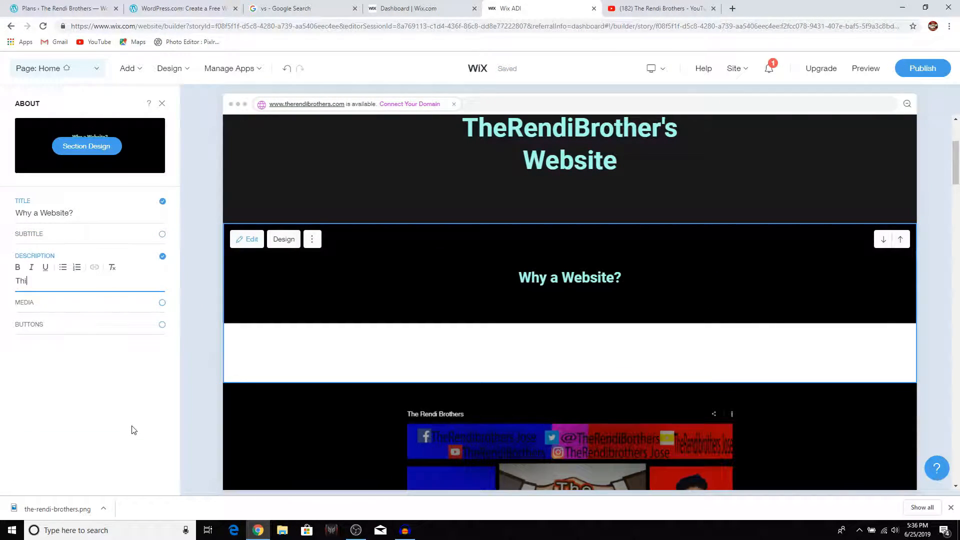
{"action": "type", "text": "s is for  rcomunitc"}
{"action": "right_click", "coordinate": [85, 280]}
{"action": "left_click", "coordinate": [113, 286]}
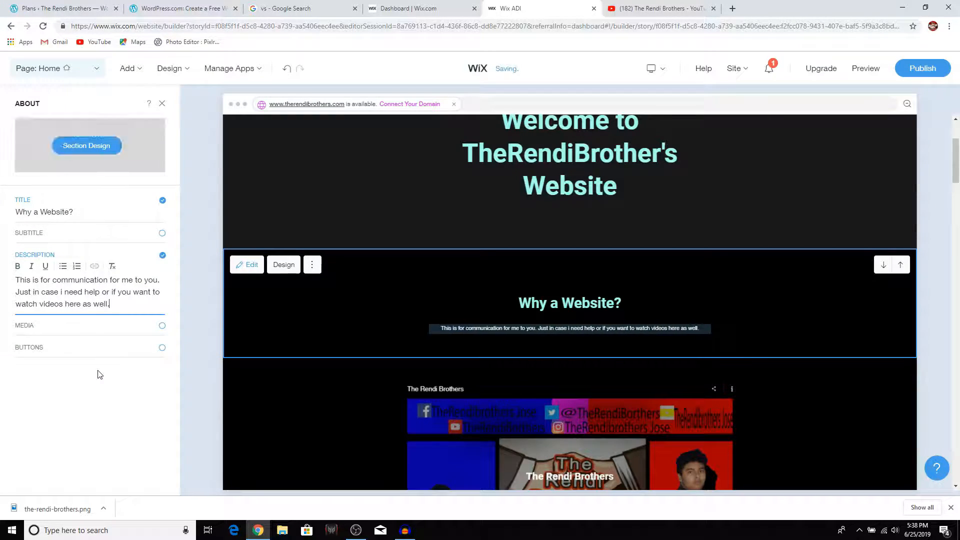
Try showing a media image in the "Why a Website?" section and review its media settings.
{"action": "left_click", "coordinate": [162, 326]}
{"action": "left_click", "coordinate": [115, 367]}
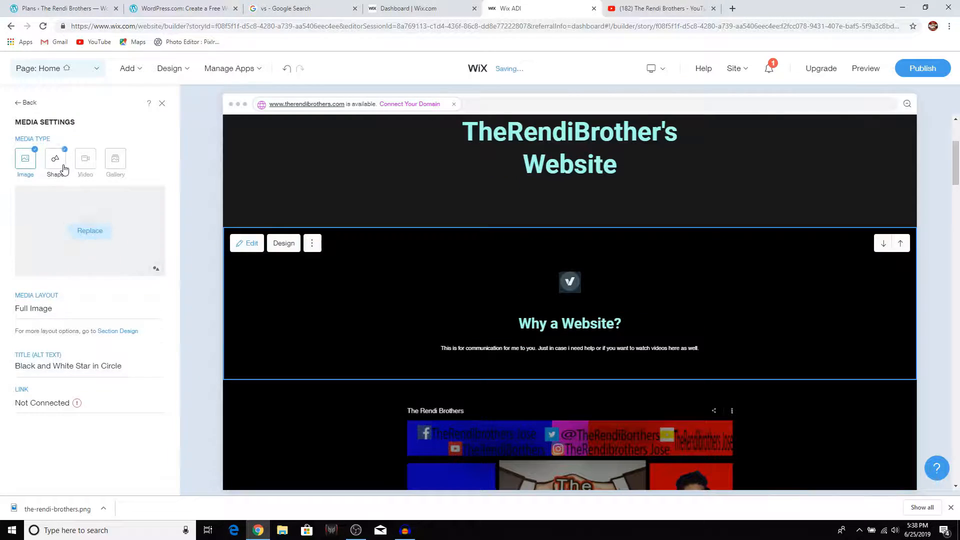
{"action": "scroll", "coordinate": [388, 307], "scroll_direction": "down", "scroll_amount": 10}
{"action": "scroll", "coordinate": [388, 307], "scroll_direction": "up", "scroll_amount": 9}
{"action": "left_click", "coordinate": [389, 305]}
{"action": "left_click", "coordinate": [162, 314]}
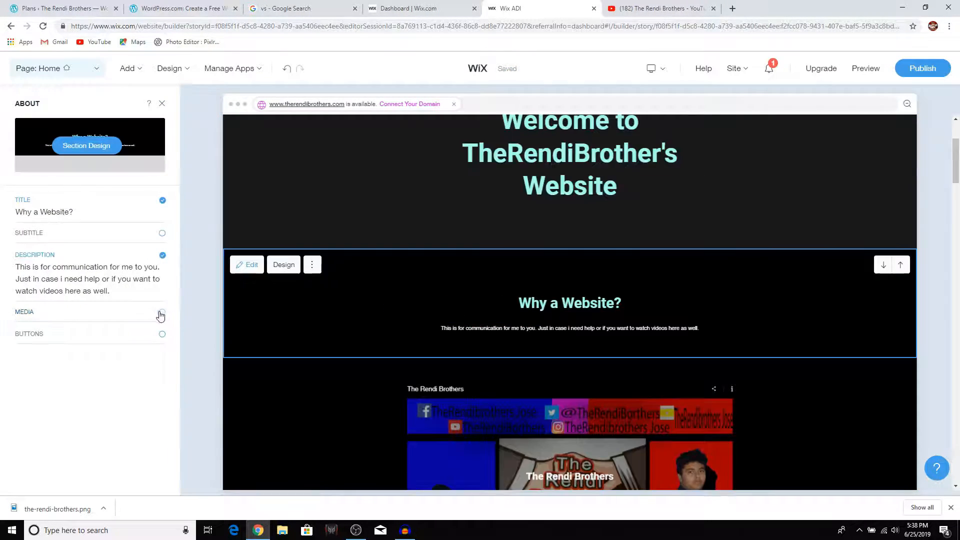
{"action": "scroll", "coordinate": [772, 292], "scroll_direction": "up", "scroll_amount": 3}
{"action": "mouse_move", "coordinate": [769, 69]}
{"action": "left_click", "coordinate": [162, 104]}
Delete the TheRendiBrothers Services section below the video thumbnails.
{"action": "scroll", "coordinate": [270, 180], "scroll_direction": "down", "scroll_amount": 20}
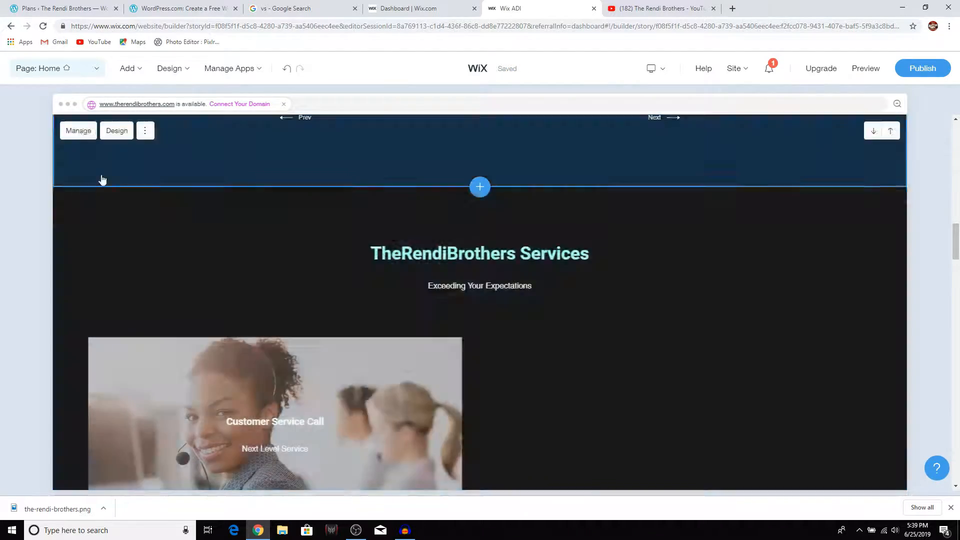
{"action": "left_click", "coordinate": [145, 202]}
{"action": "left_click", "coordinate": [129, 279]}
{"action": "scroll", "coordinate": [271, 300], "scroll_direction": "down", "scroll_amount": 5}
{"action": "scroll", "coordinate": [271, 301], "scroll_direction": "up", "scroll_amount": 3}
{"action": "left_click", "coordinate": [145, 263]}
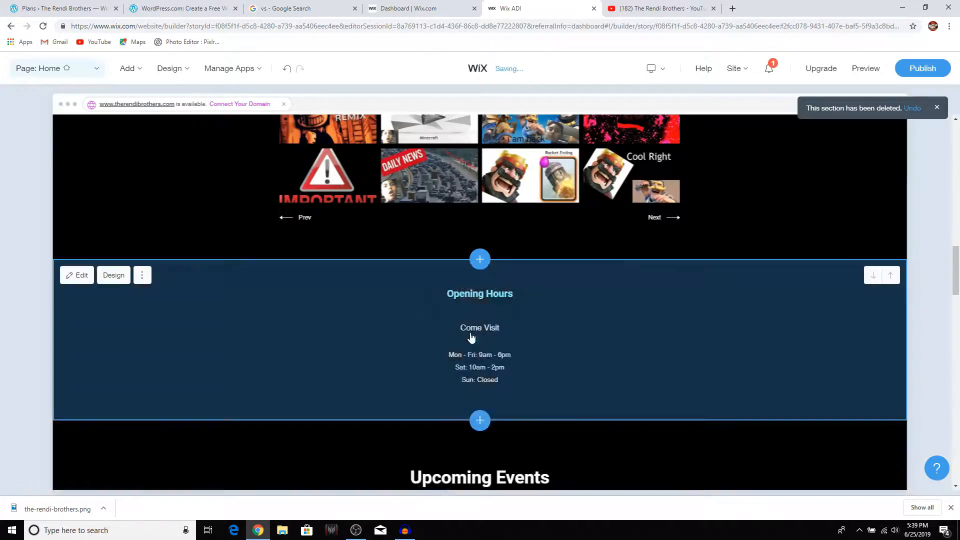
Delete the music player section with the Wix demo album.
{"action": "scroll", "coordinate": [400, 325], "scroll_direction": "down", "scroll_amount": 15}
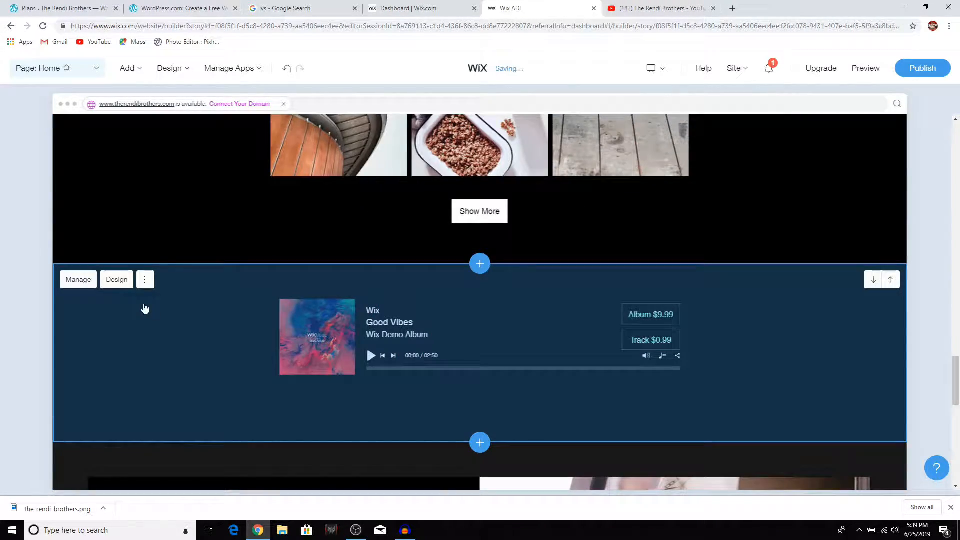
{"action": "left_click", "coordinate": [145, 280]}
{"action": "left_click", "coordinate": [144, 354]}
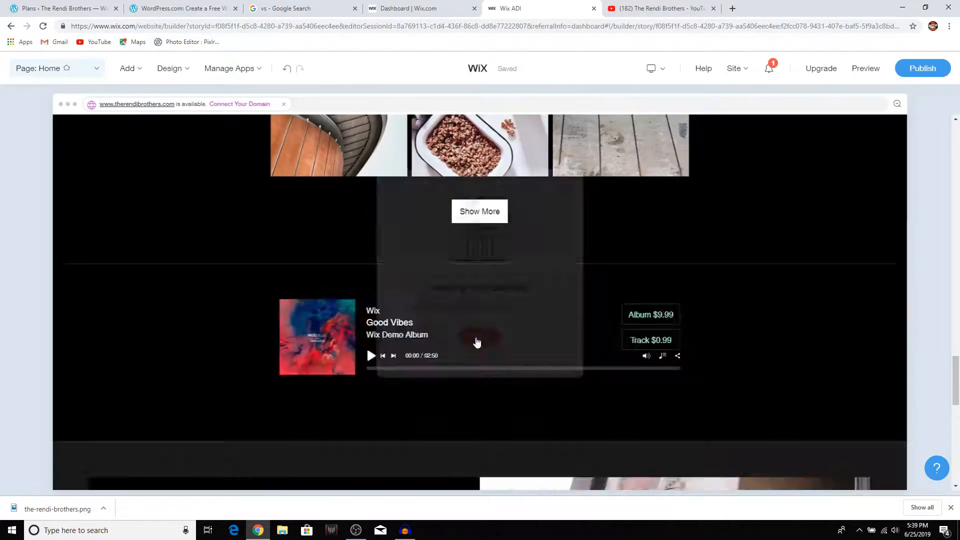
{"action": "left_click", "coordinate": [478, 337]}
Delete the blog posts section above the footer.
{"action": "scroll", "coordinate": [401, 328], "scroll_direction": "down", "scroll_amount": 8}
{"action": "left_click", "coordinate": [145, 182]}
{"action": "left_click", "coordinate": [144, 256]}
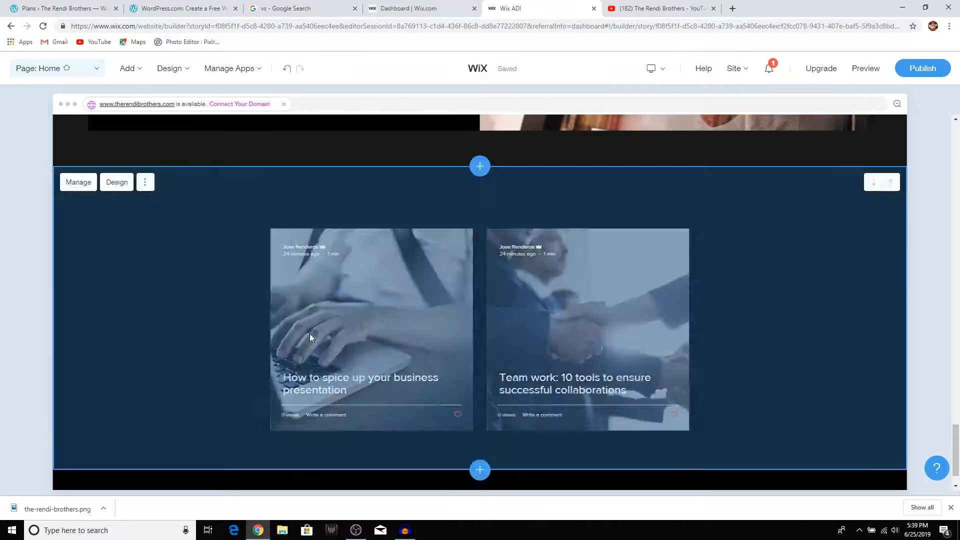
{"action": "left_click", "coordinate": [477, 337]}
Show the social accounts in the footer above the copyright message.
{"action": "left_click", "coordinate": [81, 444]}
{"action": "left_click", "coordinate": [101, 389]}
{"action": "left_click", "coordinate": [129, 391]}
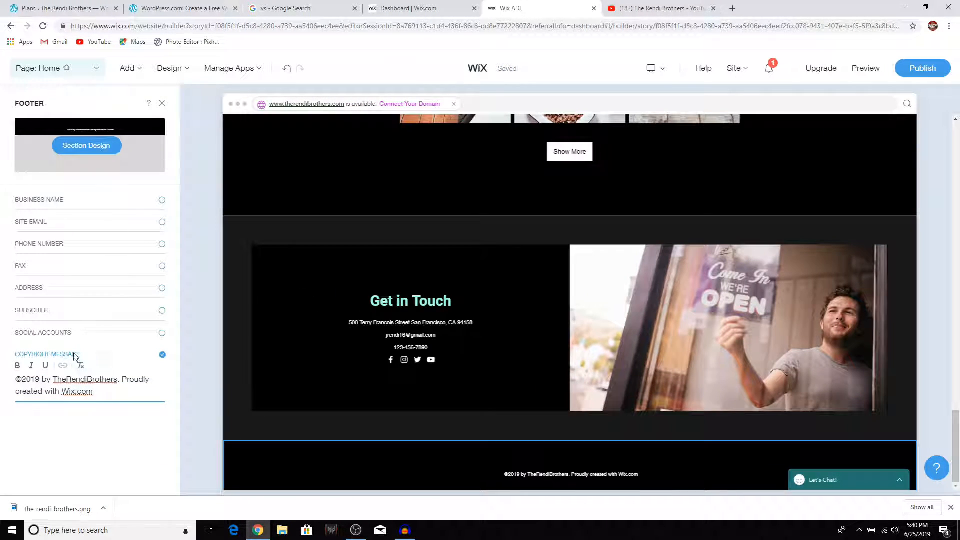
{"action": "left_click", "coordinate": [162, 333]}
{"action": "left_click", "coordinate": [149, 346]}
{"action": "left_click", "coordinate": [161, 103]}
{"action": "scroll", "coordinate": [273, 357], "scroll_direction": "down", "scroll_amount": 3}
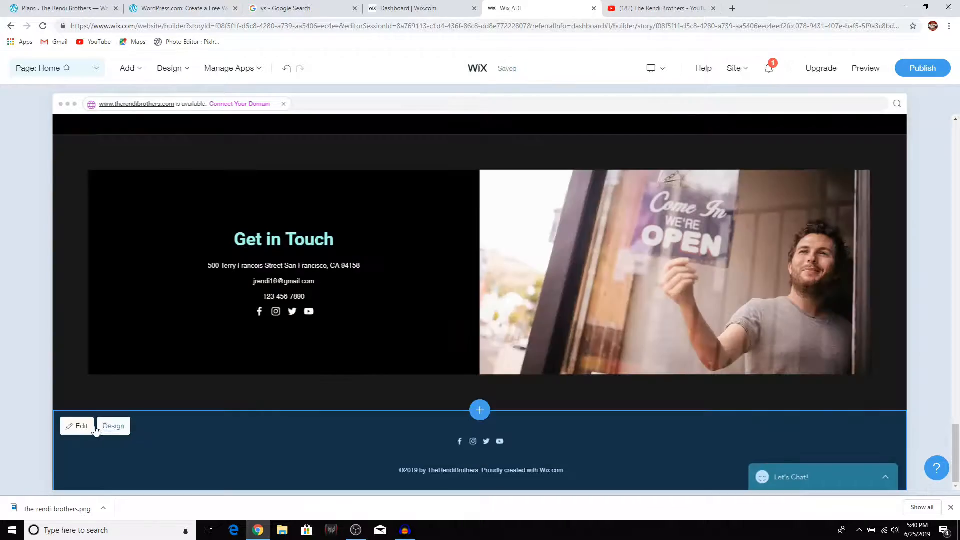
{"action": "left_click", "coordinate": [80, 426]}
{"action": "left_click", "coordinate": [162, 104]}
Make the Instagram Feed section full width and open the option for connecting an Instagram account.
{"action": "scroll", "coordinate": [369, 399], "scroll_direction": "up", "scroll_amount": 10}
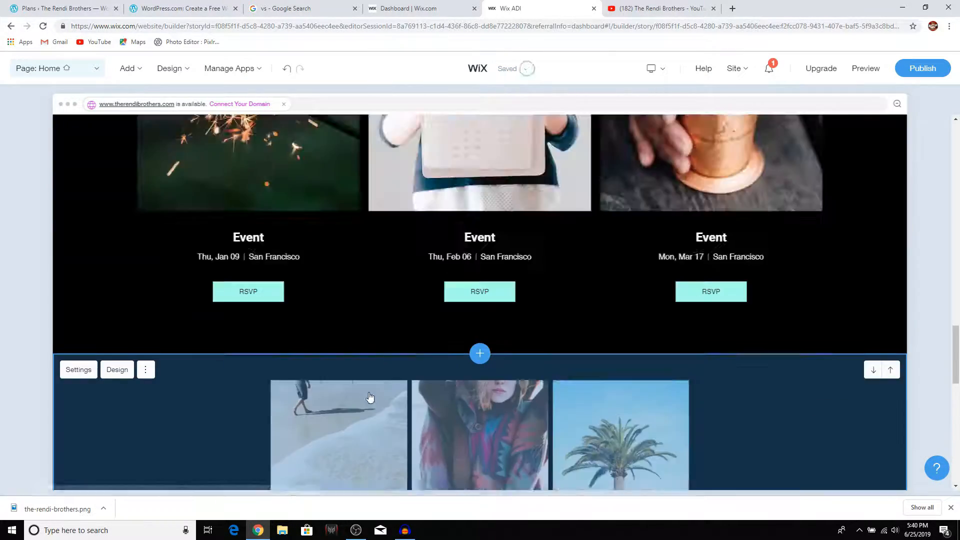
{"action": "scroll", "coordinate": [368, 399], "scroll_direction": "down", "scroll_amount": 3}
{"action": "left_click", "coordinate": [91, 223]}
{"action": "left_click", "coordinate": [159, 187]}
{"action": "mouse_move", "coordinate": [145, 211]}
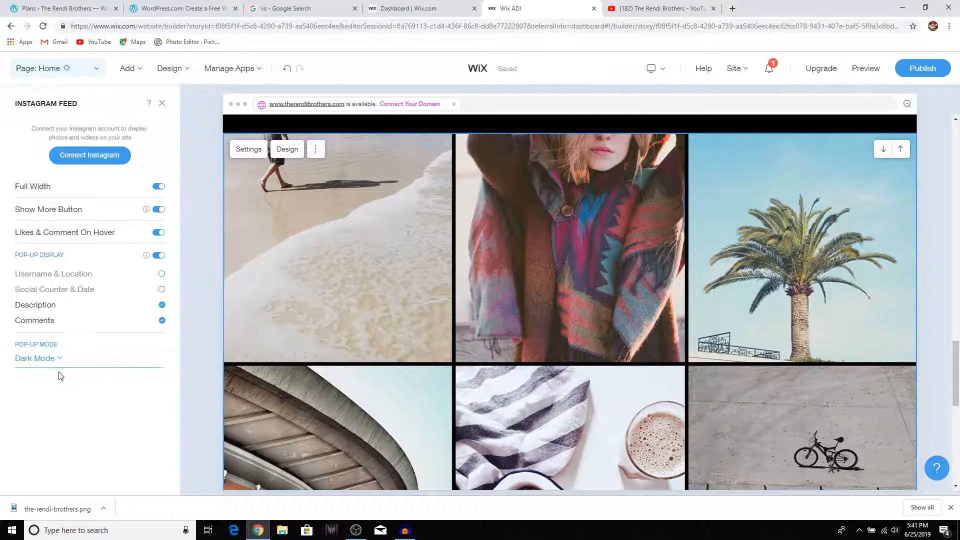
{"action": "left_click", "coordinate": [90, 155]}
{"action": "left_click", "coordinate": [594, 275]}
Review the new event form in the event manager and cancel a sample event.
{"action": "scroll", "coordinate": [464, 254], "scroll_direction": "down", "scroll_amount": 10}
{"action": "left_click", "coordinate": [78, 231]}
{"action": "scroll", "coordinate": [125, 275], "scroll_direction": "down", "scroll_amount": 1}
{"action": "scroll", "coordinate": [125, 275], "scroll_direction": "up", "scroll_amount": 1}
{"action": "left_click", "coordinate": [310, 217]}
{"action": "left_click", "coordinate": [332, 260]}
{"action": "left_click", "coordinate": [476, 336]}
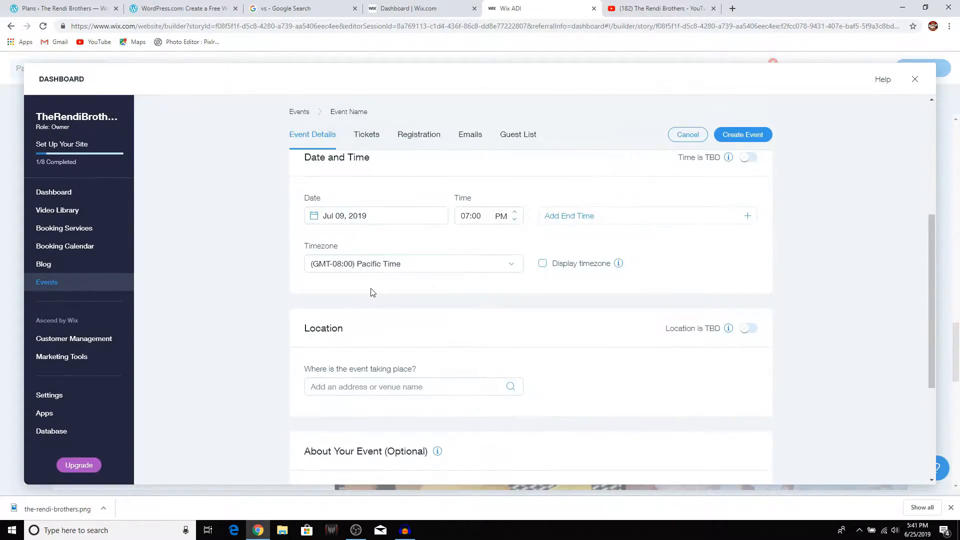
{"action": "scroll", "coordinate": [500, 301], "scroll_direction": "down", "scroll_amount": 4}
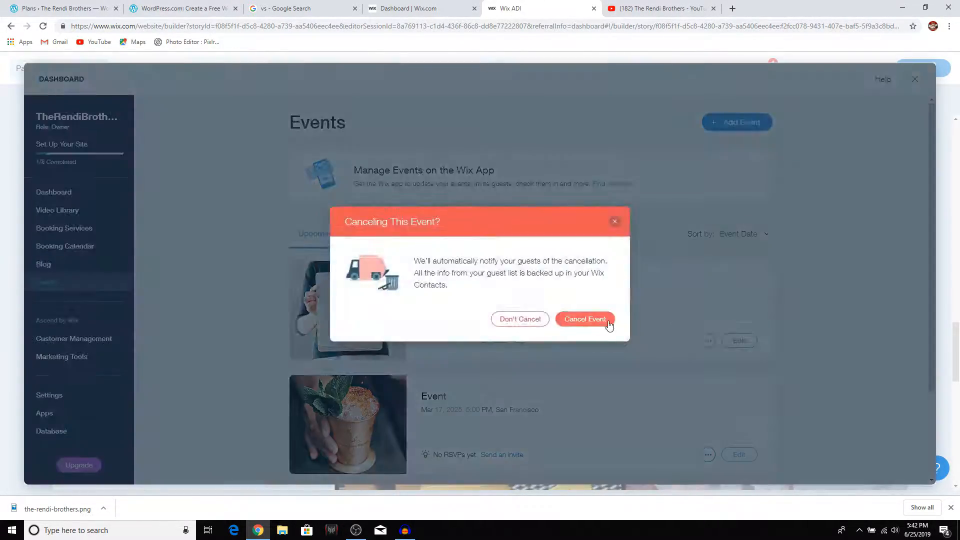
{"action": "left_click", "coordinate": [583, 317]}
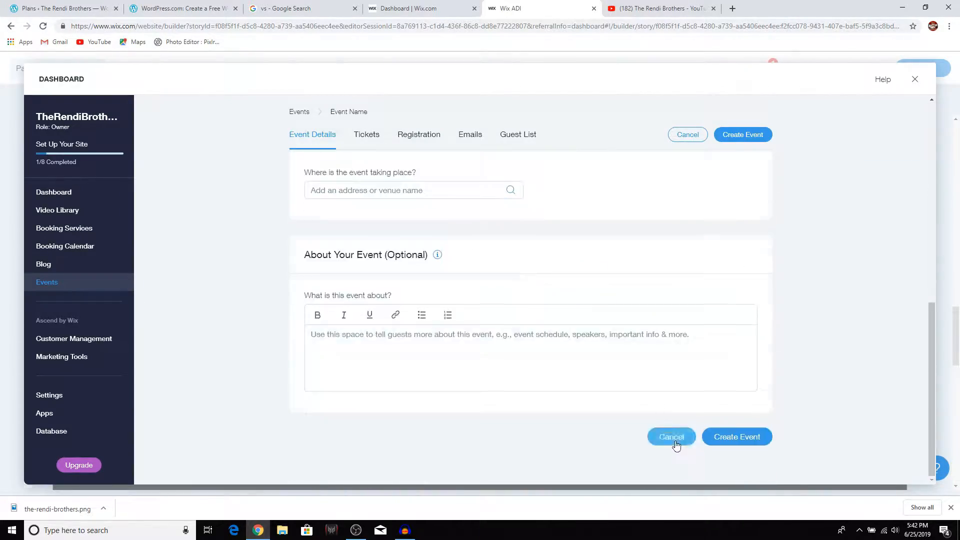
Discard the new event and close the event manager to return to the page editor.
{"action": "left_click", "coordinate": [672, 438]}
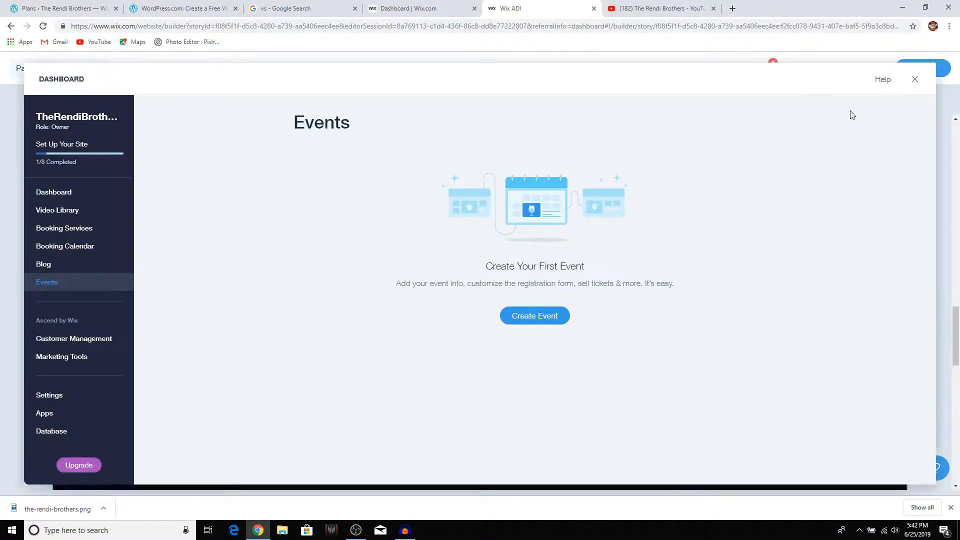
{"action": "left_click", "coordinate": [915, 80]}
{"action": "left_click", "coordinate": [874, 282]}
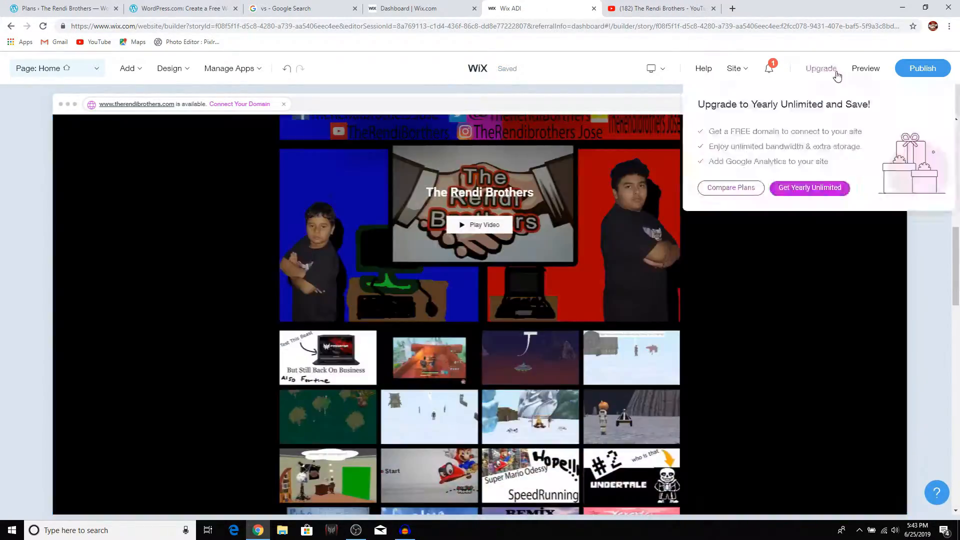
Preview the site, play a post from the Instagram feed and close it again.
{"action": "left_click", "coordinate": [866, 68]}
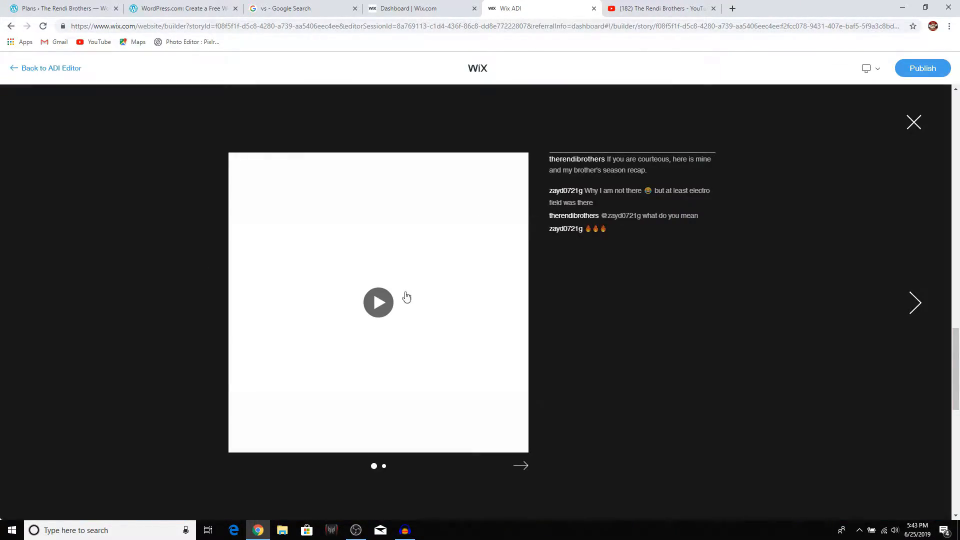
{"action": "left_click", "coordinate": [407, 297]}
{"action": "key", "text": "Escape"}
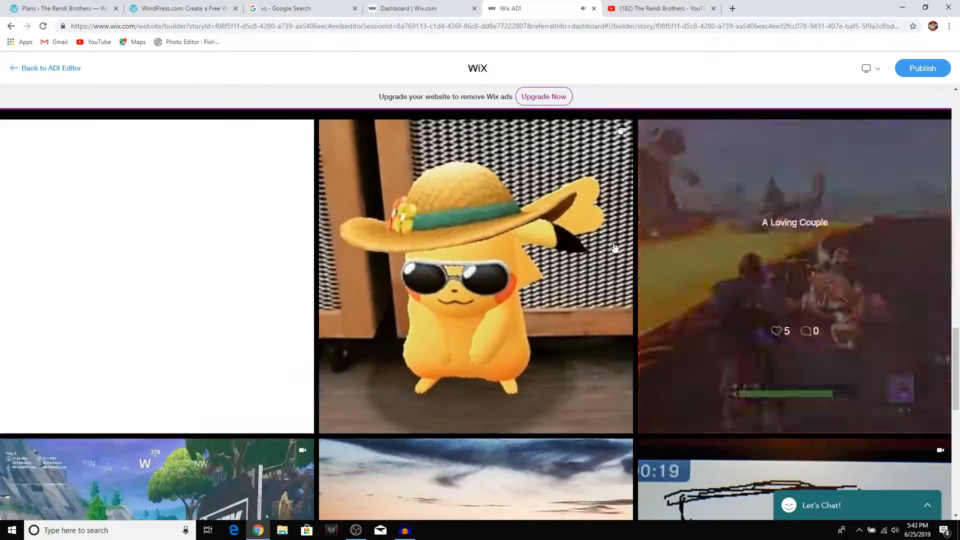
{"action": "scroll", "coordinate": [407, 297], "scroll_direction": "down", "scroll_amount": 3}
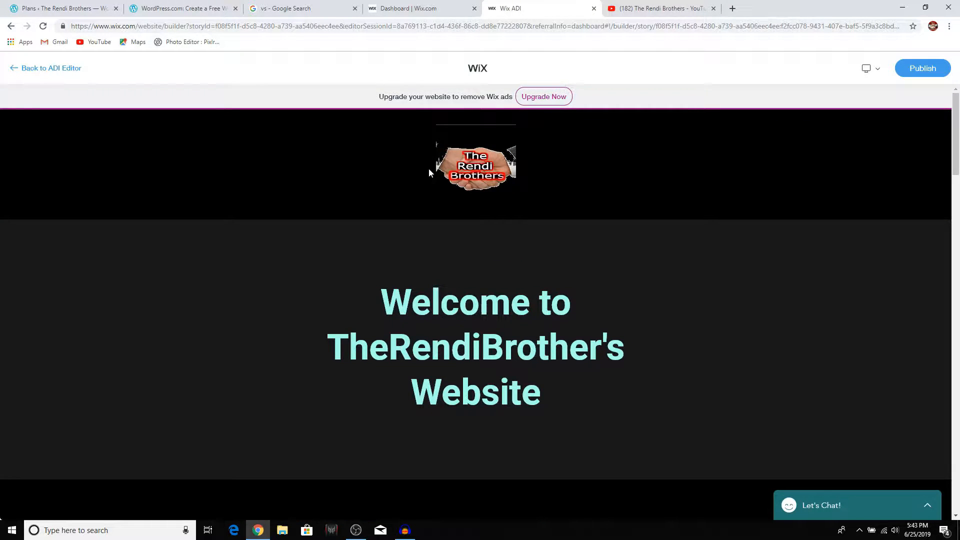
Review the previewed homepage from the welcome banner down through the video gallery and Instagram feed.
{"action": "left_click", "coordinate": [878, 70]}
{"action": "scroll", "coordinate": [659, 231], "scroll_direction": "down", "scroll_amount": 15}
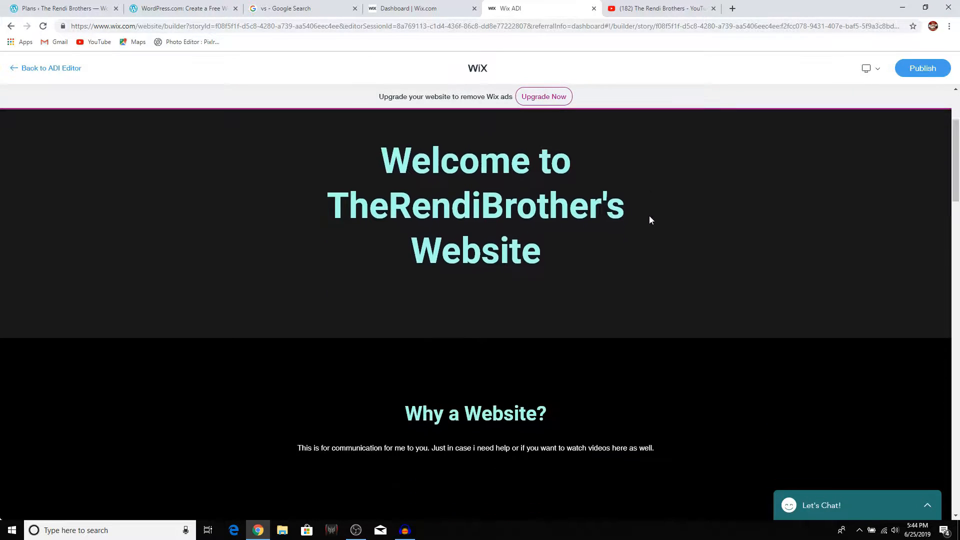
{"action": "scroll", "coordinate": [608, 240], "scroll_direction": "down", "scroll_amount": 10}
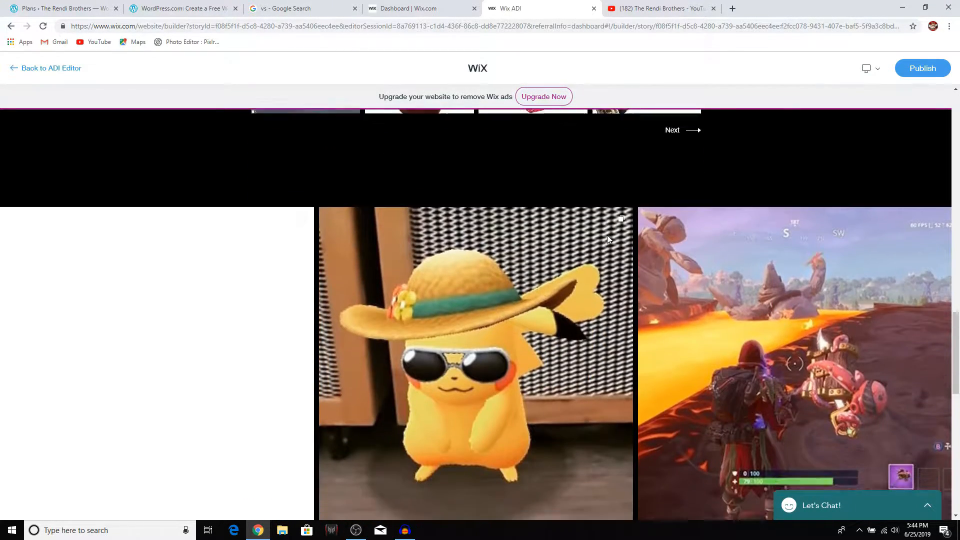
{"action": "scroll", "coordinate": [623, 255], "scroll_direction": "up", "scroll_amount": 20}
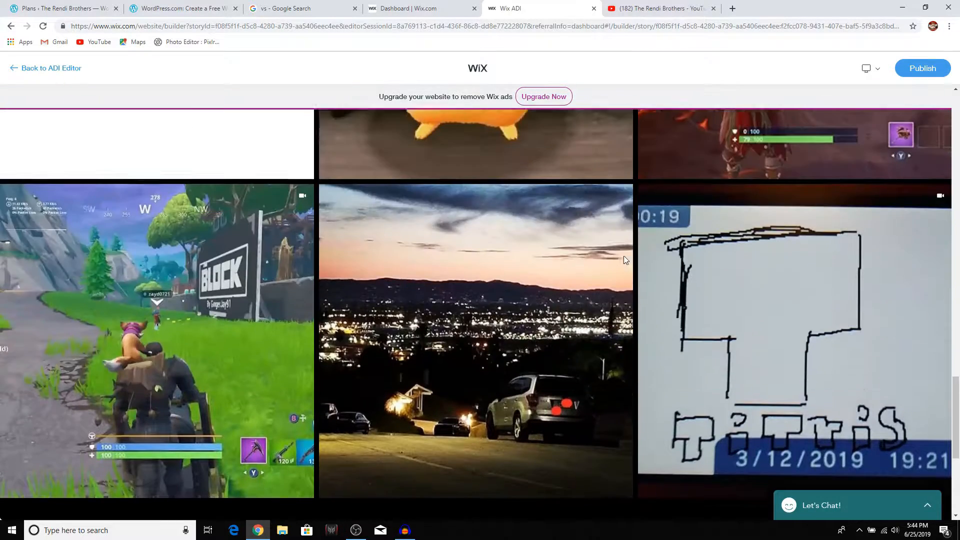
{"action": "scroll", "coordinate": [621, 255], "scroll_direction": "up", "scroll_amount": 5}
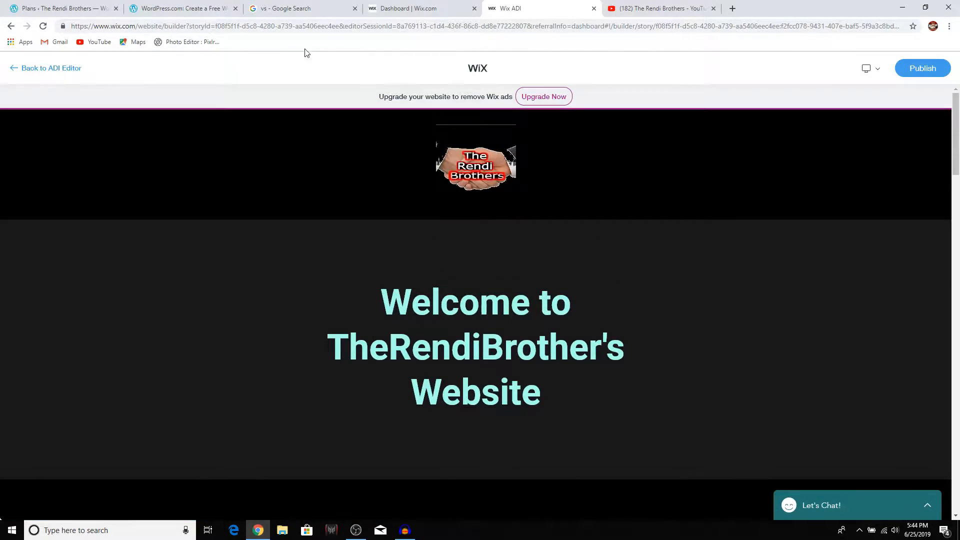
Open the live site therendibrothers.wordpress.com in a new browser tab and look through its homepage.
{"action": "left_click", "coordinate": [155, 7]}
{"action": "left_click", "coordinate": [95, 8]}
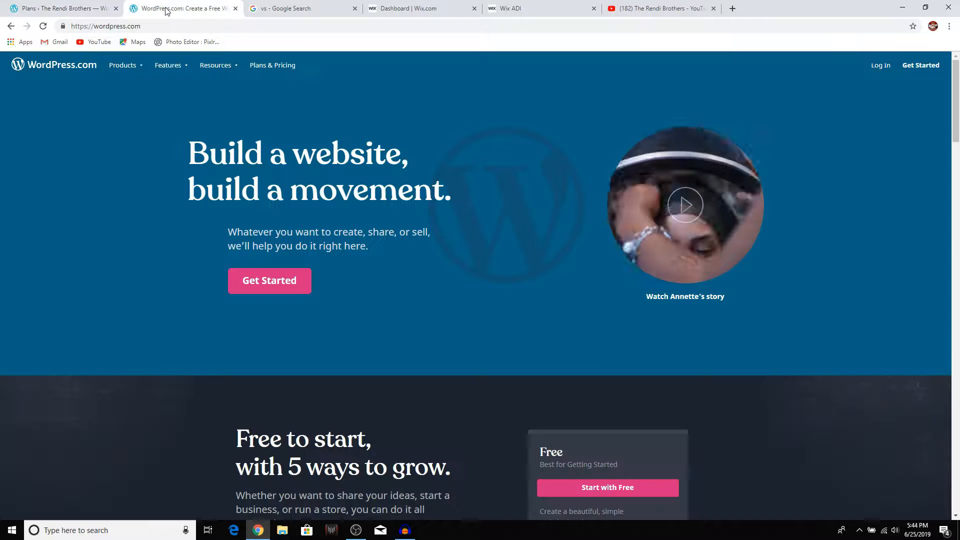
{"action": "left_click", "coordinate": [131, 10]}
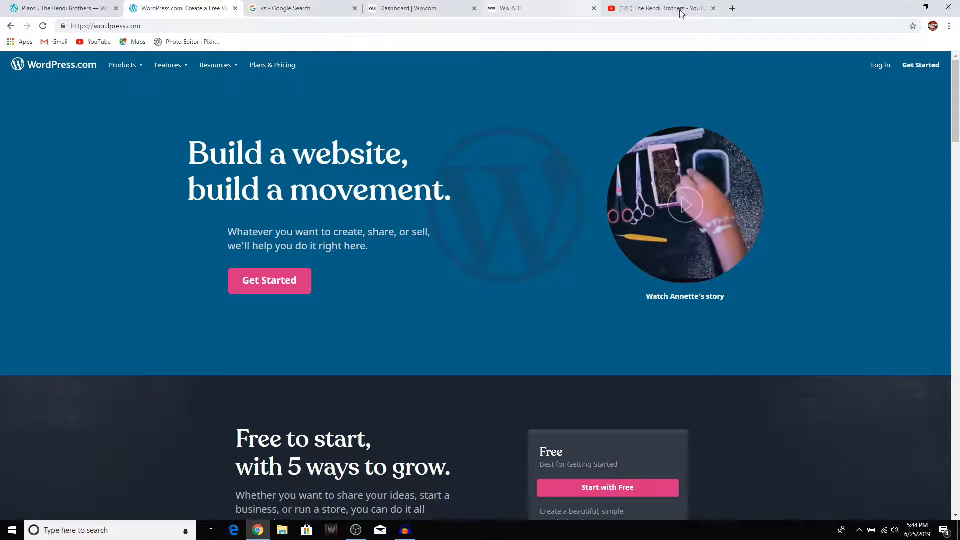
{"action": "left_click", "coordinate": [731, 9]}
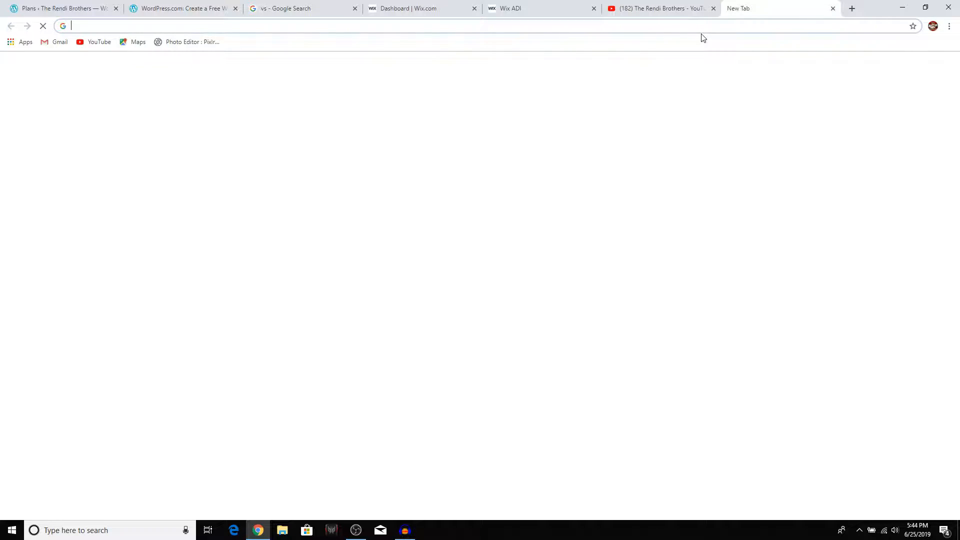
{"action": "type", "text": "the"}
{"action": "key", "text": "Return"}
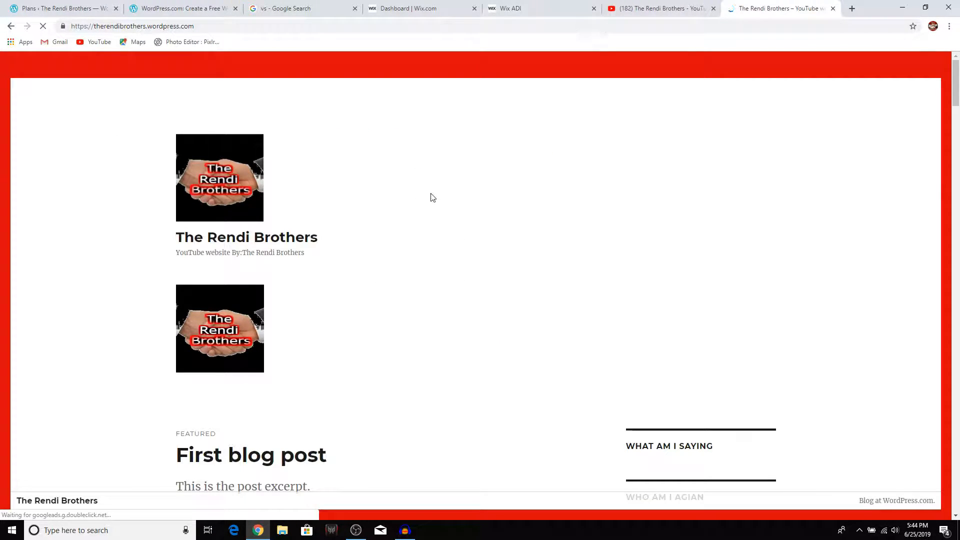
{"action": "scroll", "coordinate": [433, 197], "scroll_direction": "down", "scroll_amount": 20}
{"action": "scroll", "coordinate": [427, 207], "scroll_direction": "up", "scroll_amount": 20}
Switch back to the Wix preview and look through the whole homepage to compare it with the WordPress site.
{"action": "left_click", "coordinate": [553, 7]}
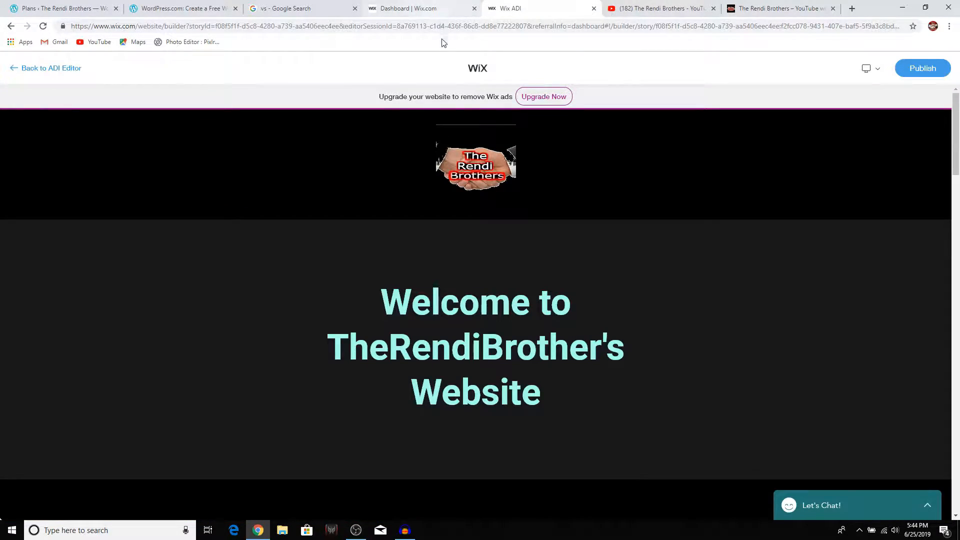
{"action": "scroll", "coordinate": [426, 115], "scroll_direction": "down", "scroll_amount": 15}
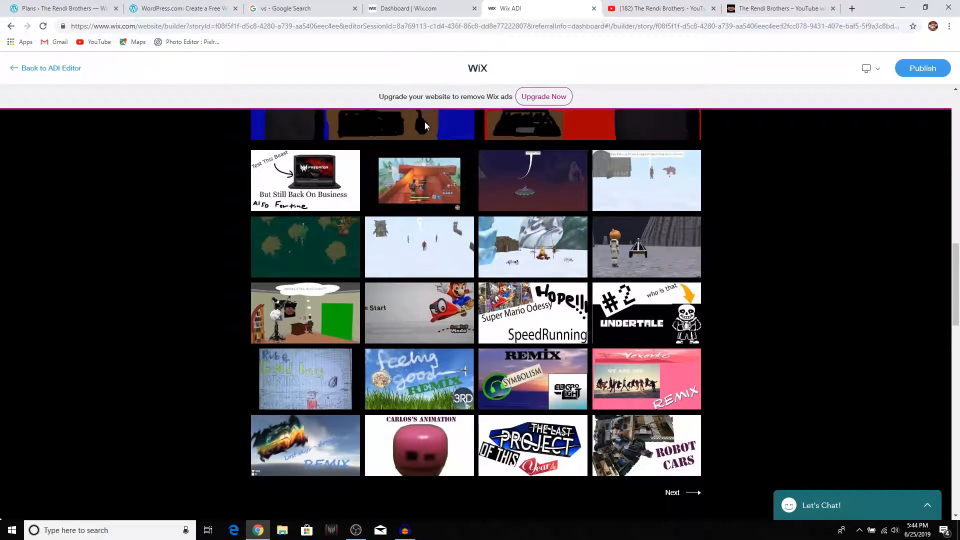
{"action": "scroll", "coordinate": [424, 122], "scroll_direction": "down", "scroll_amount": 15}
{"action": "scroll", "coordinate": [459, 228], "scroll_direction": "up", "scroll_amount": 20}
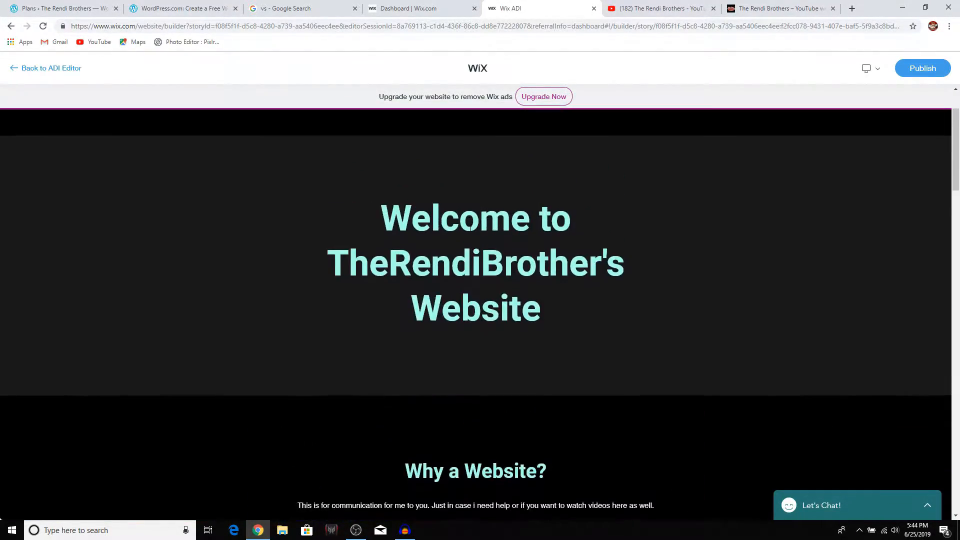
{"action": "scroll", "coordinate": [488, 232], "scroll_direction": "up", "scroll_amount": 2}
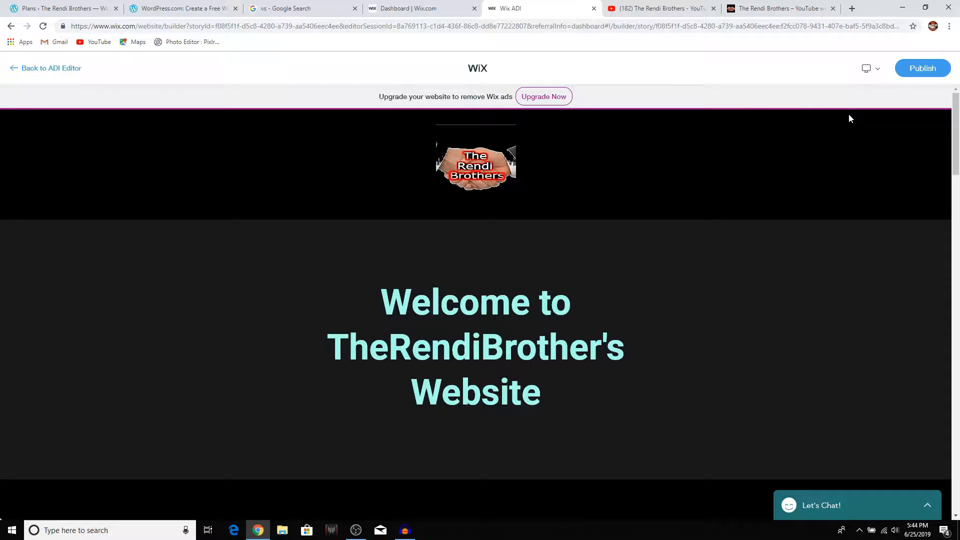
Start publishing the site on a free Wix.com domain and enter a site name beginning with TheRendi.
{"action": "left_click", "coordinate": [922, 69]}
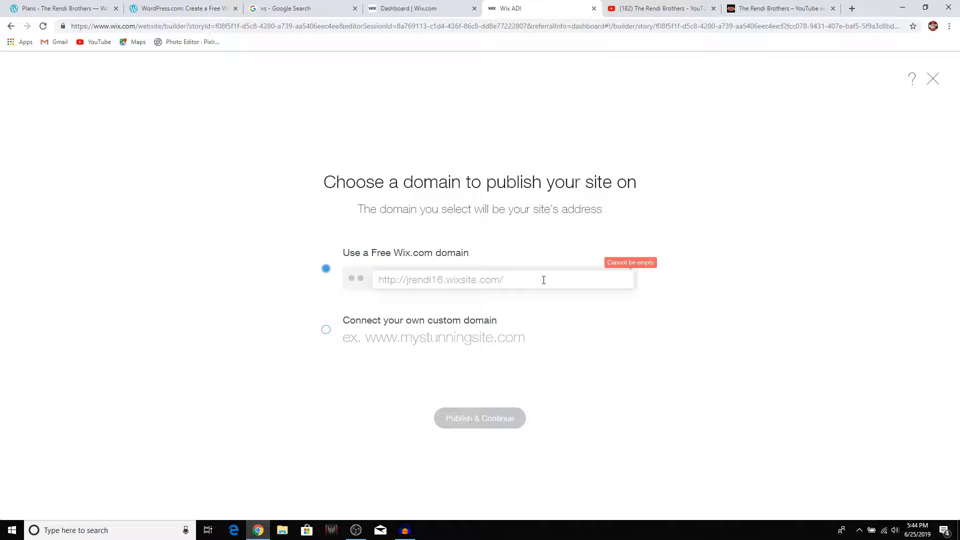
{"action": "type", "text": "the"}
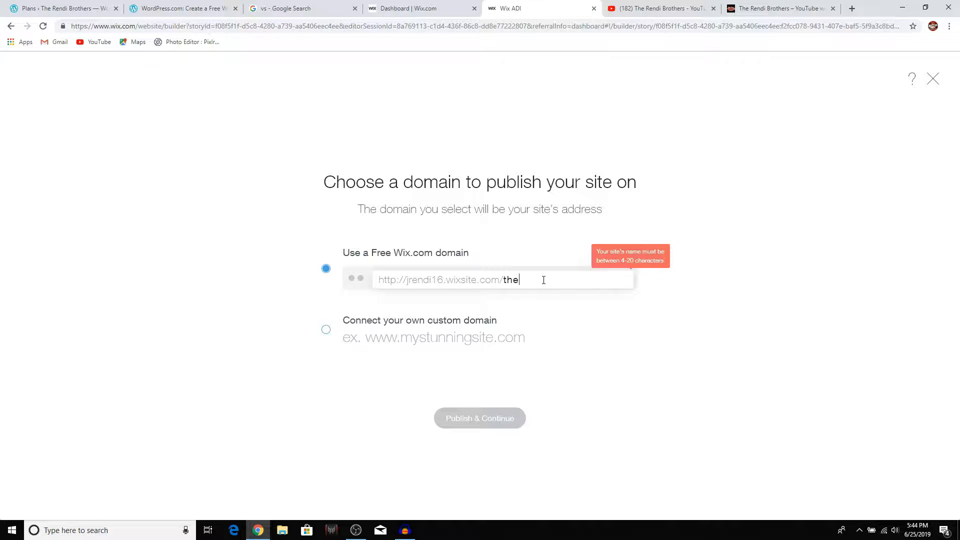
{"action": "type", "text": "TheRendi"}
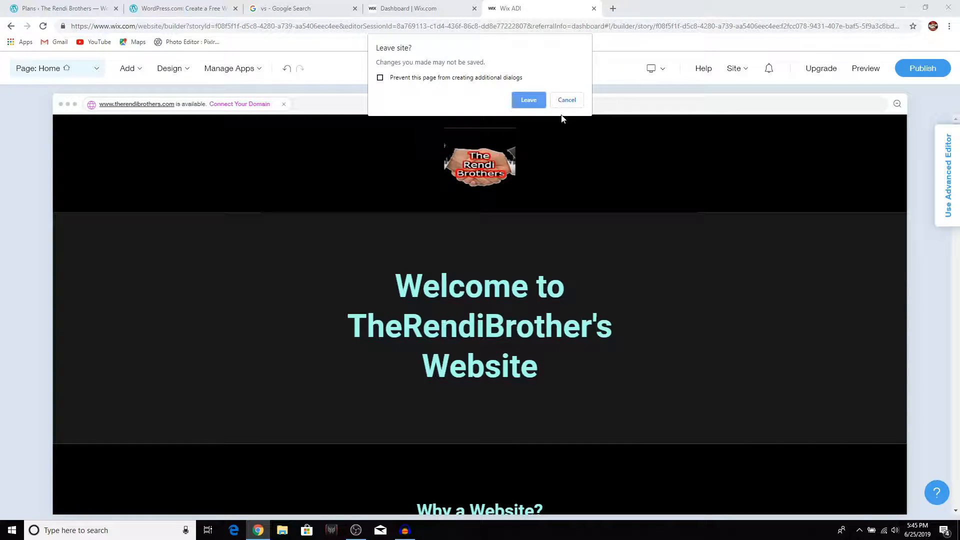
Stay on the Wix editor page and close the Google search, Wix dashboard and WordPress.com homepage tabs.
{"action": "left_click", "coordinate": [567, 101]}
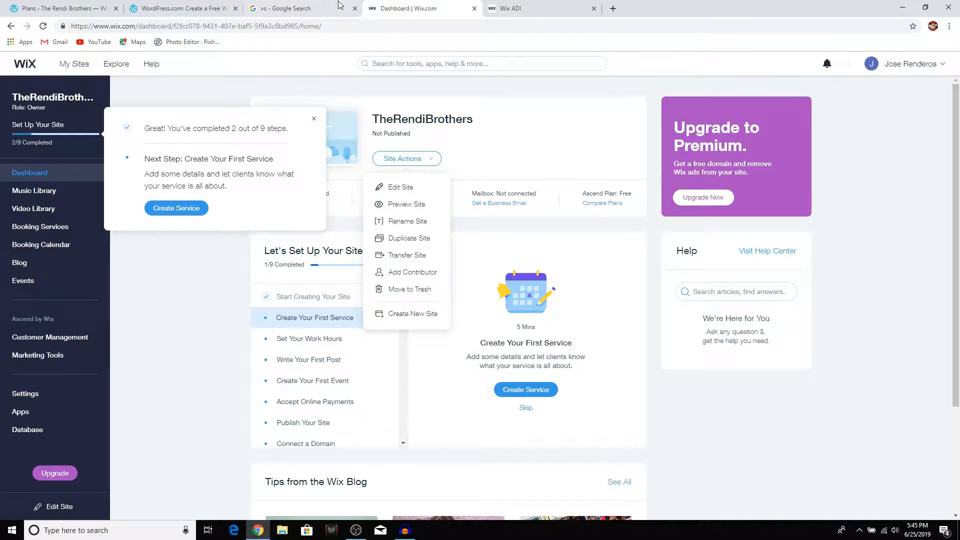
{"action": "left_click", "coordinate": [310, 7]}
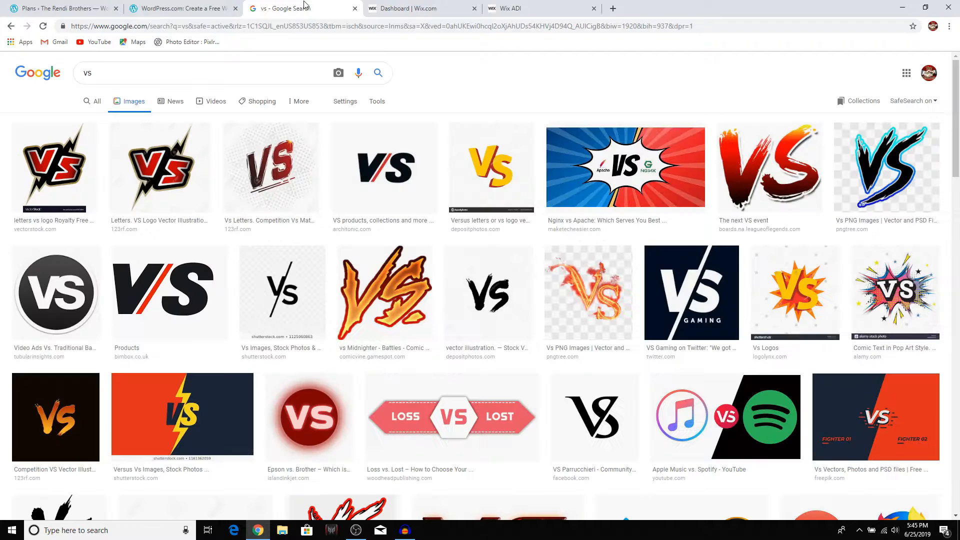
{"action": "left_click", "coordinate": [356, 9]}
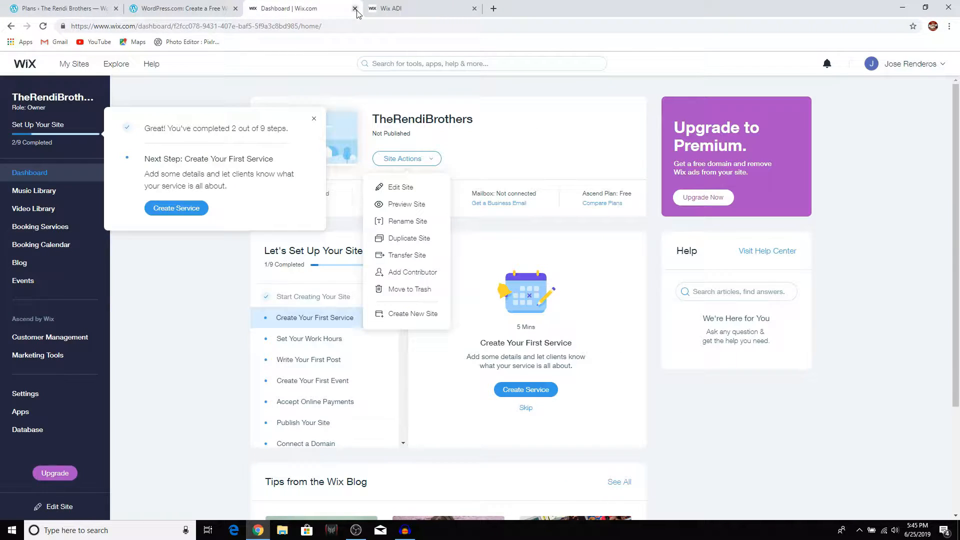
{"action": "left_click", "coordinate": [356, 9]}
{"action": "left_click", "coordinate": [222, 14]}
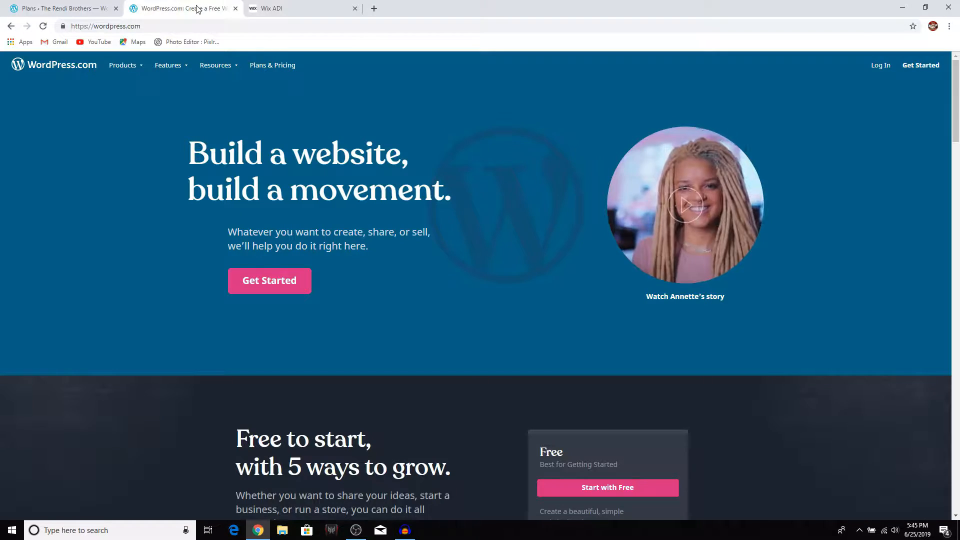
{"action": "middle_click", "coordinate": [218, 12]}
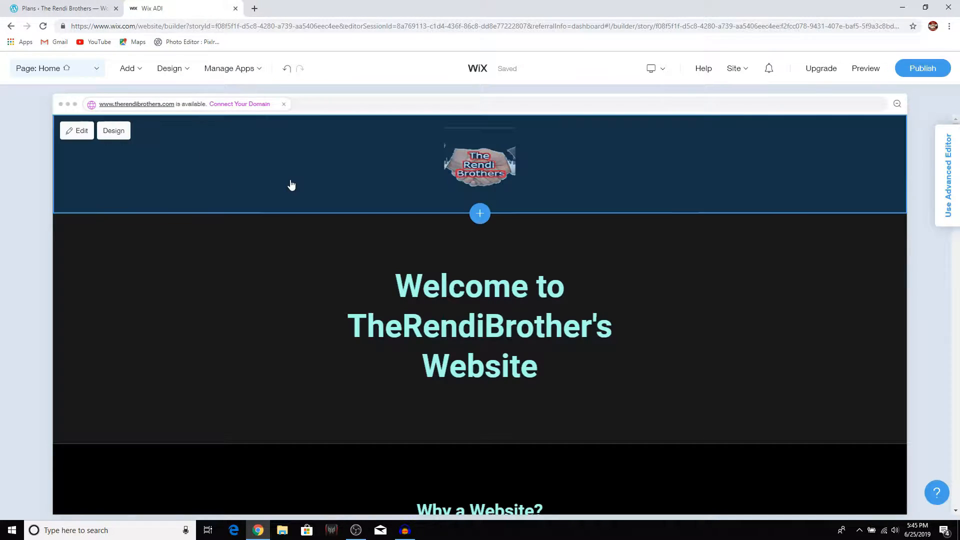
Switch to the WordPress.com dashboard, open the draft post test in the editor and close it.
{"action": "scroll", "coordinate": [311, 190], "scroll_direction": "down", "scroll_amount": 10}
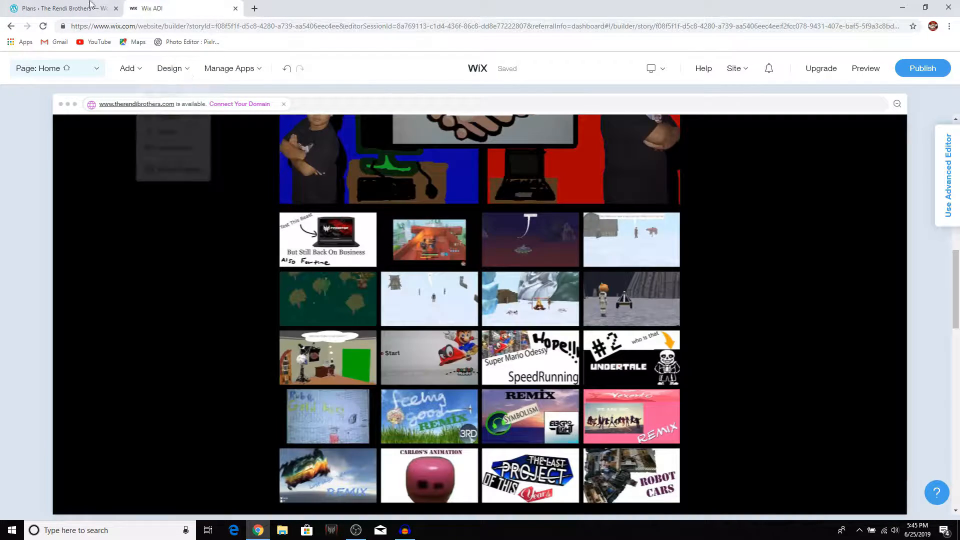
{"action": "left_click", "coordinate": [91, 6]}
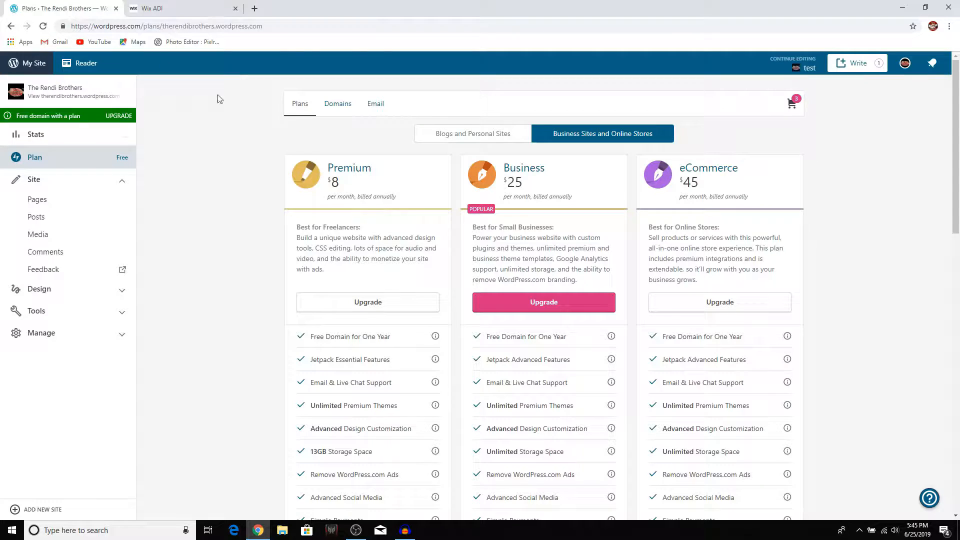
{"action": "left_click", "coordinate": [809, 70]}
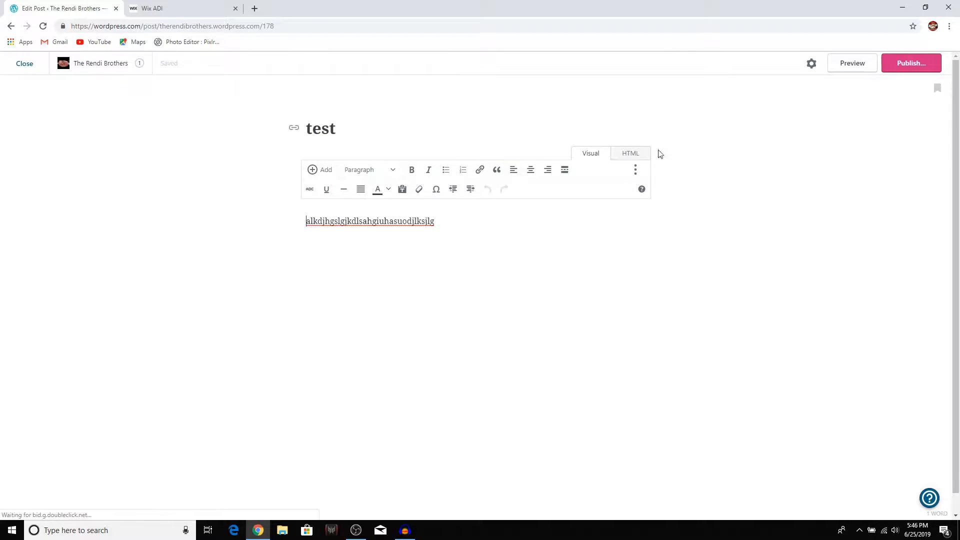
{"action": "left_click", "coordinate": [23, 65]}
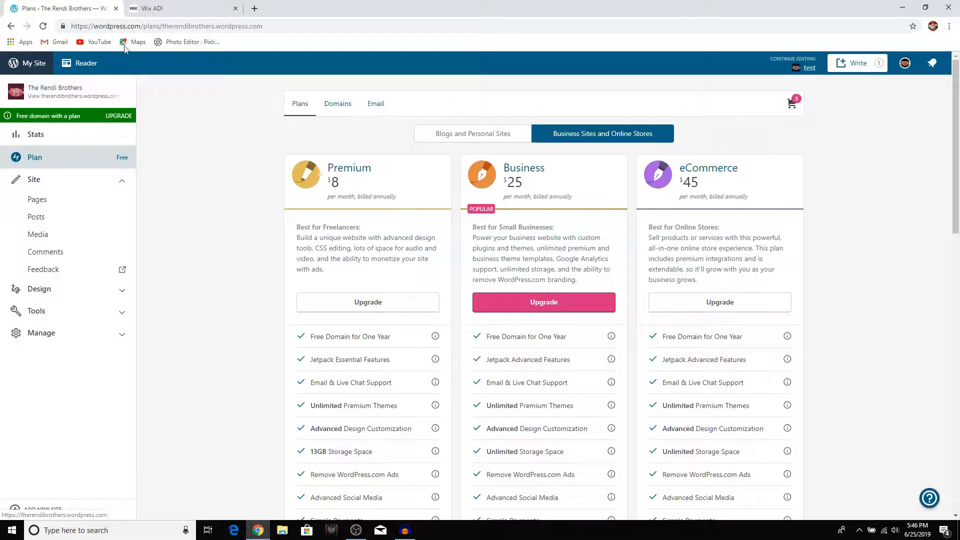
Go to therendibrothers.wordpress.com and look through its blog posts and sidebar widgets.
{"action": "left_click", "coordinate": [130, 26]}
{"action": "type", "text": "ther"}
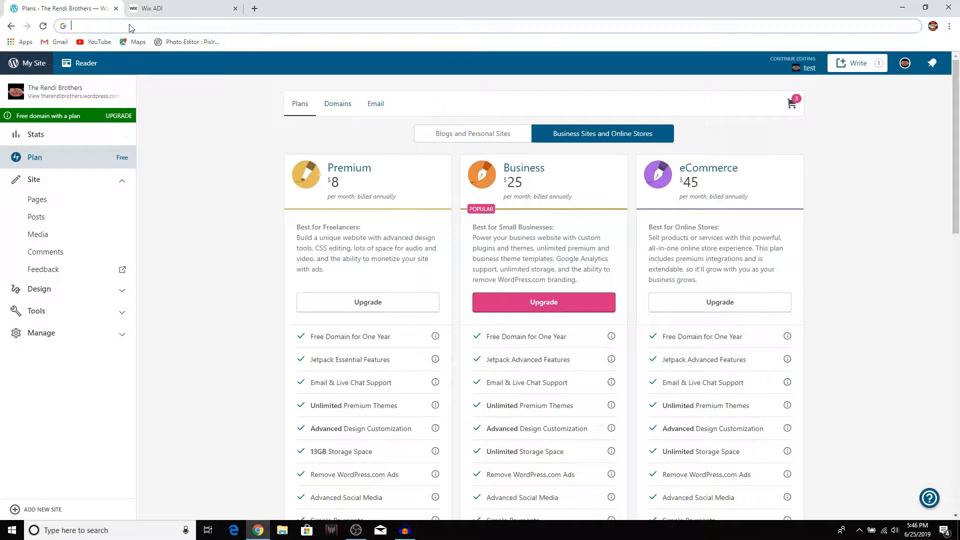
{"action": "key", "text": "BackSpace"}
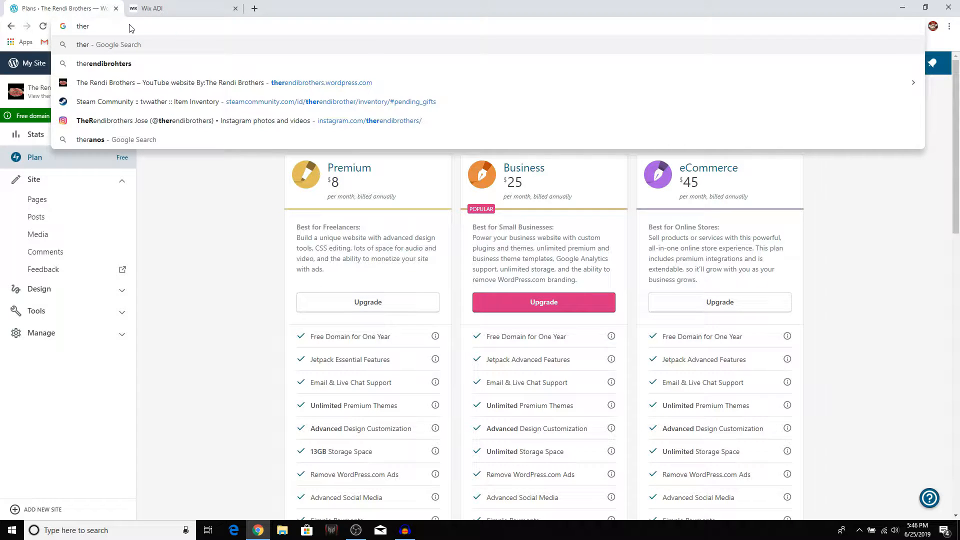
{"action": "type", "text": "endibrothers"}
{"action": "key", "text": "Return"}
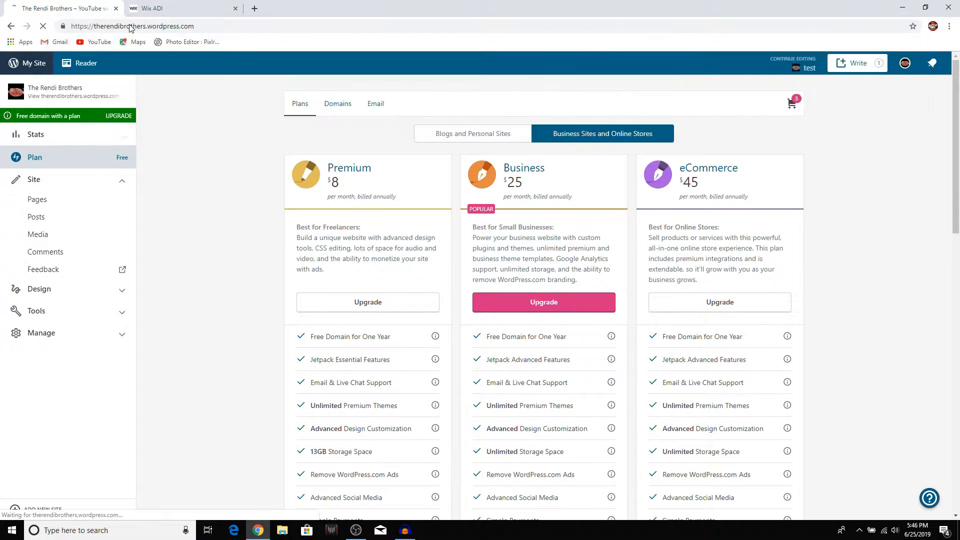
{"action": "scroll", "coordinate": [342, 193], "scroll_direction": "down", "scroll_amount": 13}
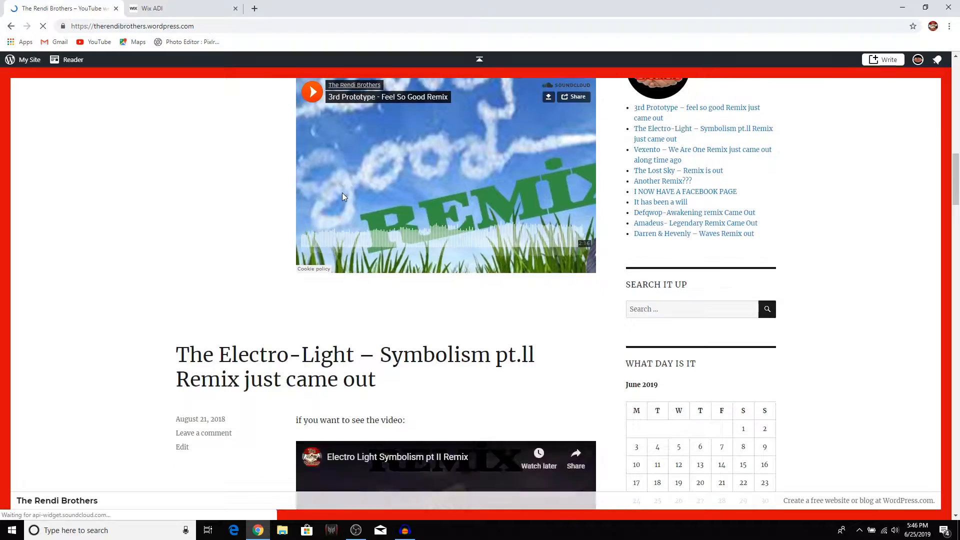
{"action": "scroll", "coordinate": [343, 194], "scroll_direction": "up", "scroll_amount": 12}
Switch to the Wix ADI editor and examine the homepage sections from the welcome banner to the footer.
{"action": "left_click", "coordinate": [206, 8]}
{"action": "scroll", "coordinate": [488, 266], "scroll_direction": "up", "scroll_amount": 10}
{"action": "scroll", "coordinate": [650, 408], "scroll_direction": "down", "scroll_amount": 15}
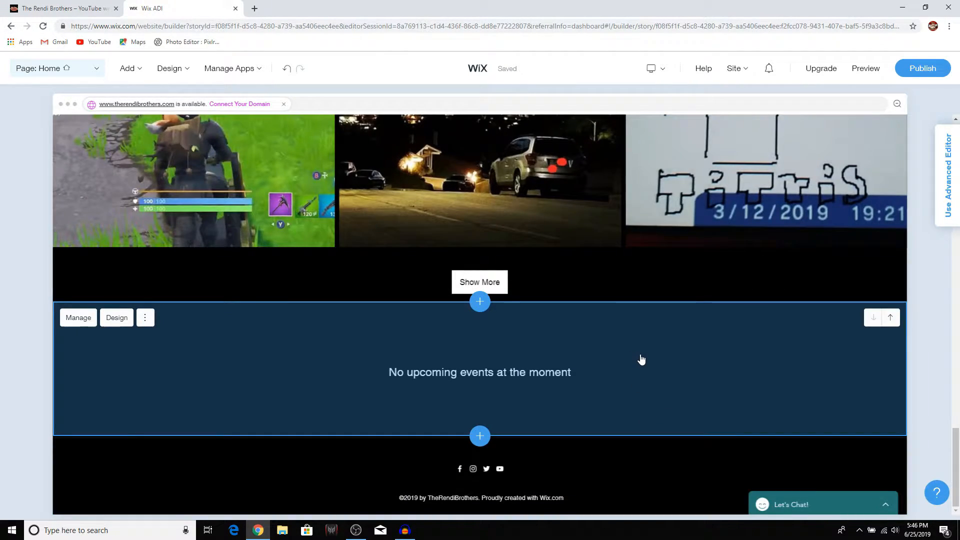
{"action": "scroll", "coordinate": [642, 360], "scroll_direction": "up", "scroll_amount": 20}
{"action": "scroll", "coordinate": [640, 359], "scroll_direction": "up", "scroll_amount": 2}
{"action": "scroll", "coordinate": [568, 354], "scroll_direction": "down", "scroll_amount": 8}
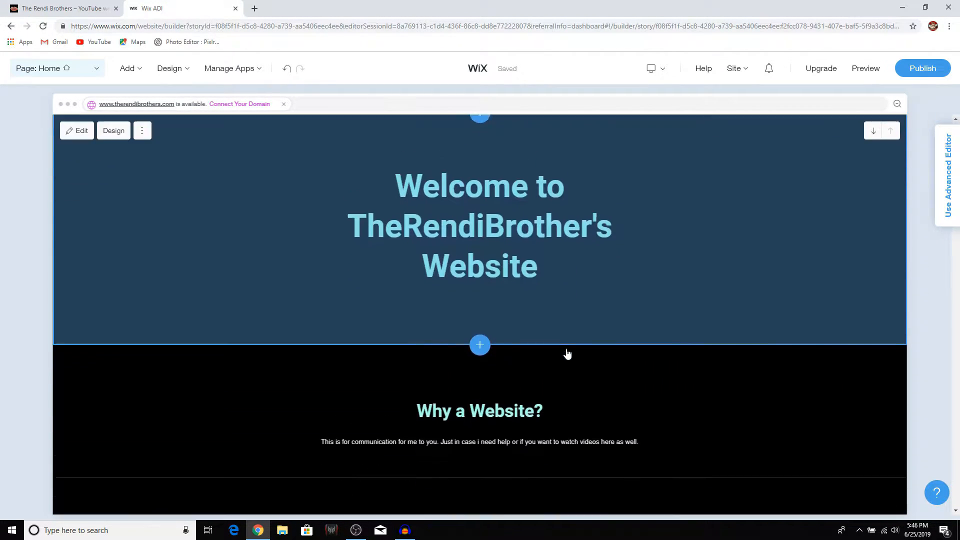
{"action": "scroll", "coordinate": [578, 338], "scroll_direction": "down", "scroll_amount": 3}
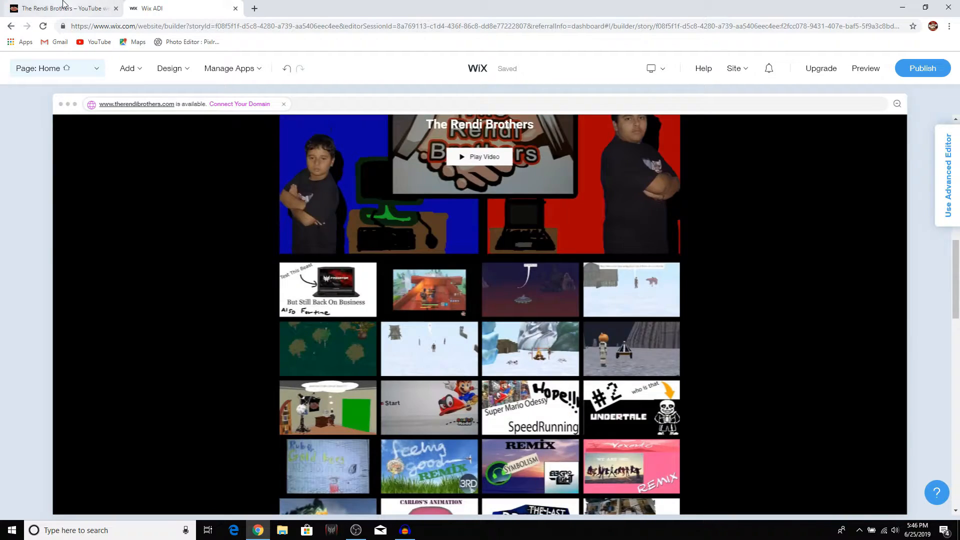
Compare the header area of the WordPress site with the upper sections of the Wix homepage.
{"action": "key", "text": "ctrl+Tab"}
{"action": "scroll", "coordinate": [470, 276], "scroll_direction": "up", "scroll_amount": 6}
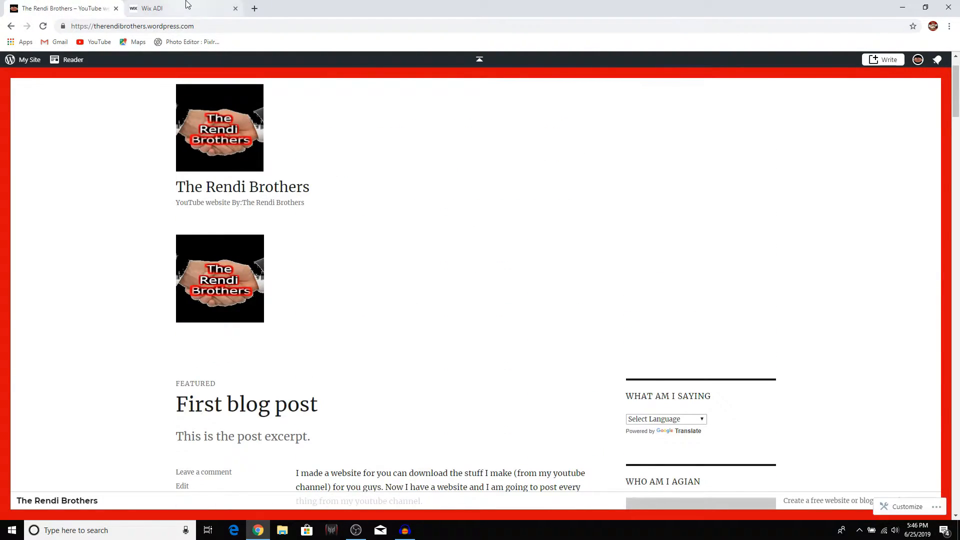
{"action": "left_click", "coordinate": [186, 4]}
{"action": "scroll", "coordinate": [350, 241], "scroll_direction": "up", "scroll_amount": 5}
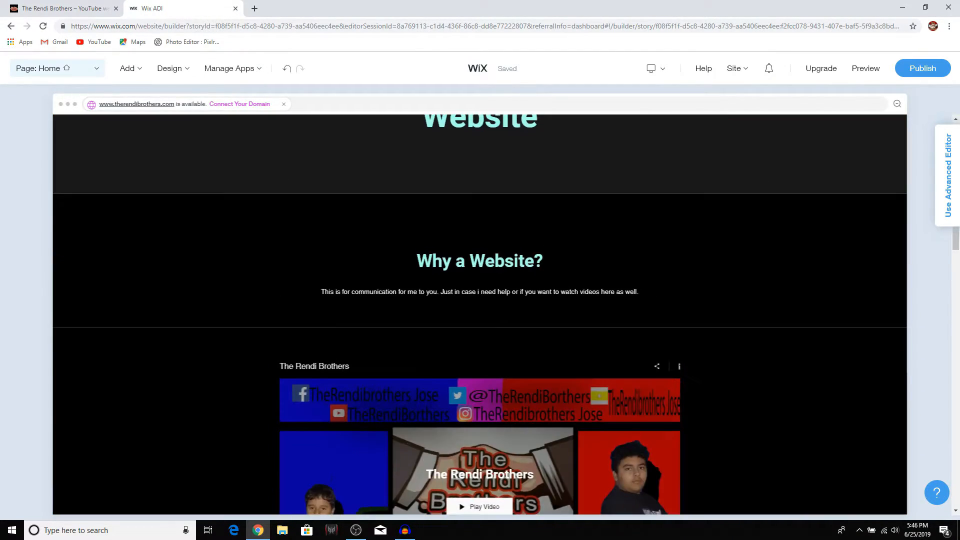